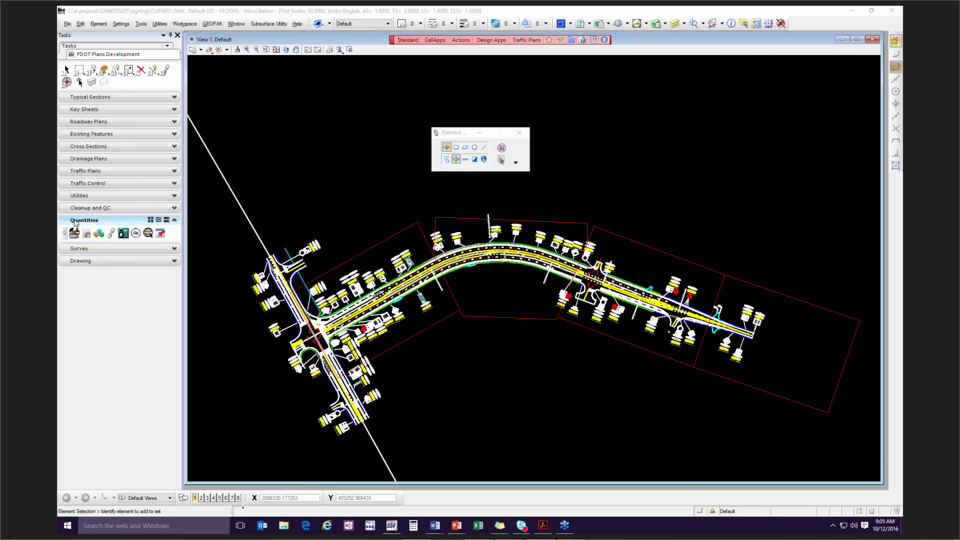
Step: Open the Design and Computation Manager in compute mode with Plan Quantity Computation, and enlarge the area for collected pay items
left_click(74, 233)
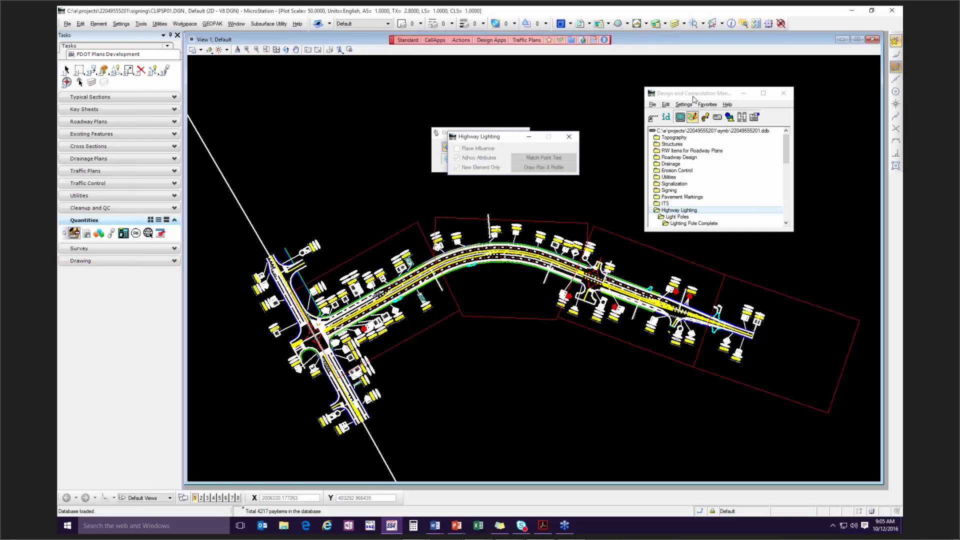
left_click_drag(693, 98, 681, 82)
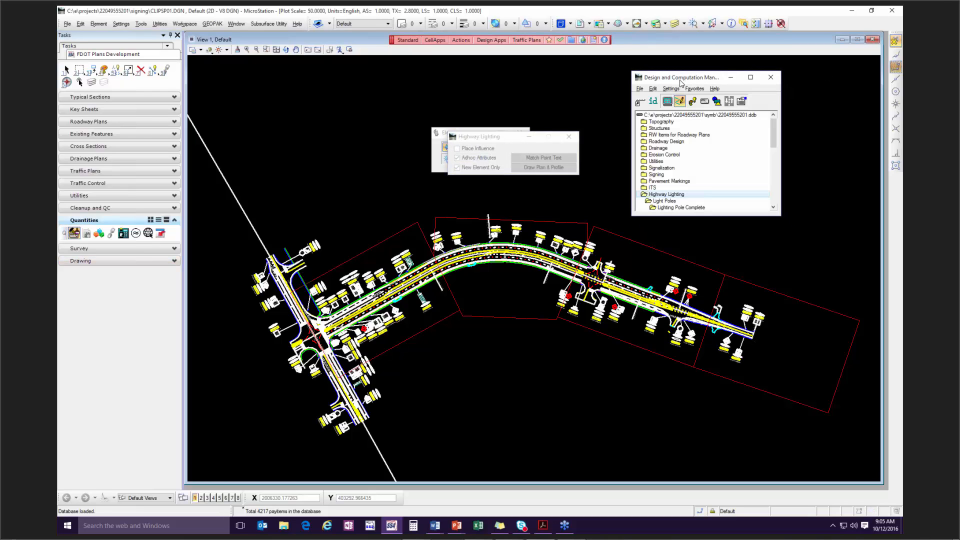
double_click(653, 193)
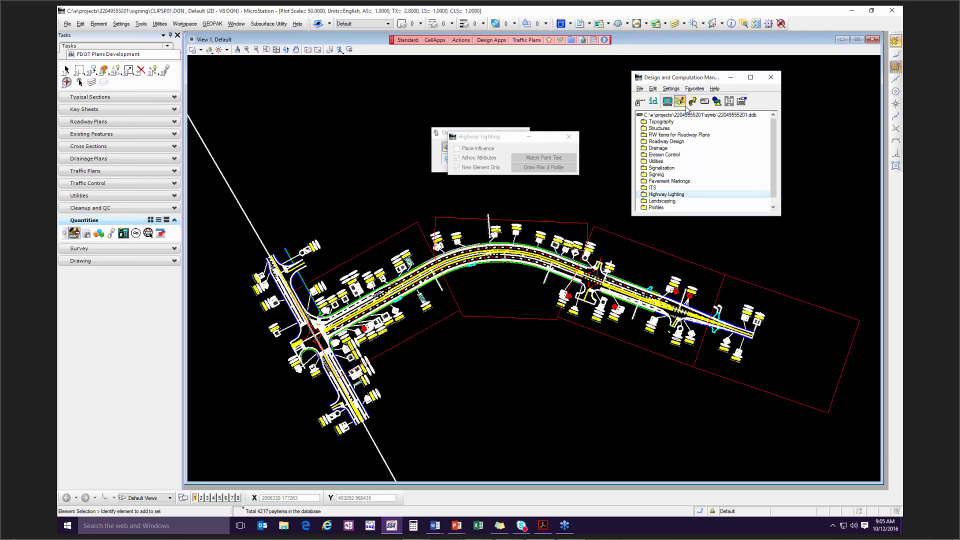
left_click(704, 101)
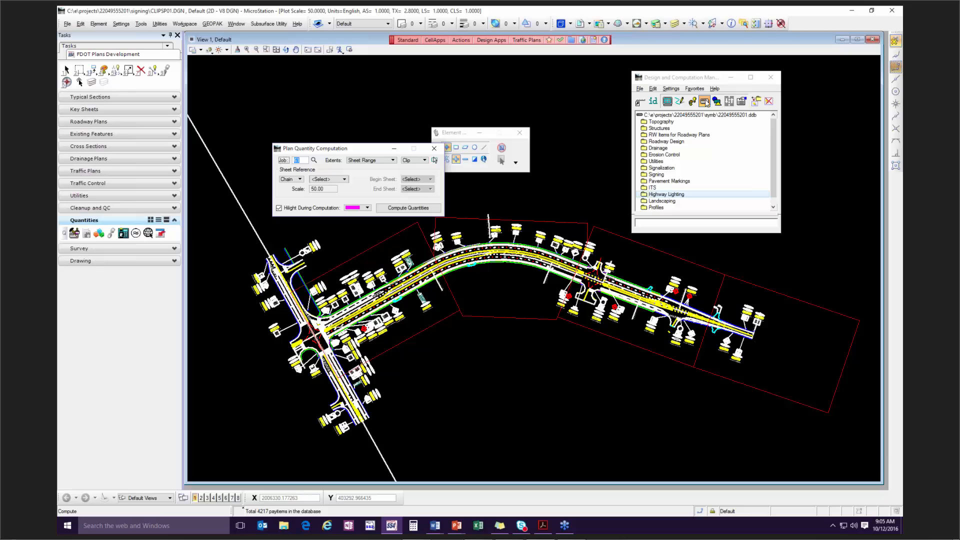
left_click_drag(329, 148, 329, 123)
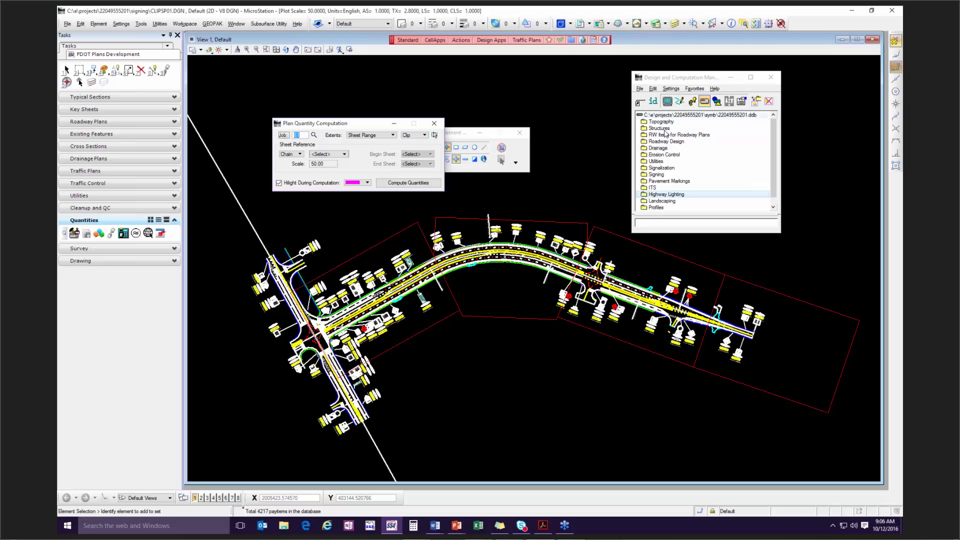
left_click_drag(683, 232, 684, 304)
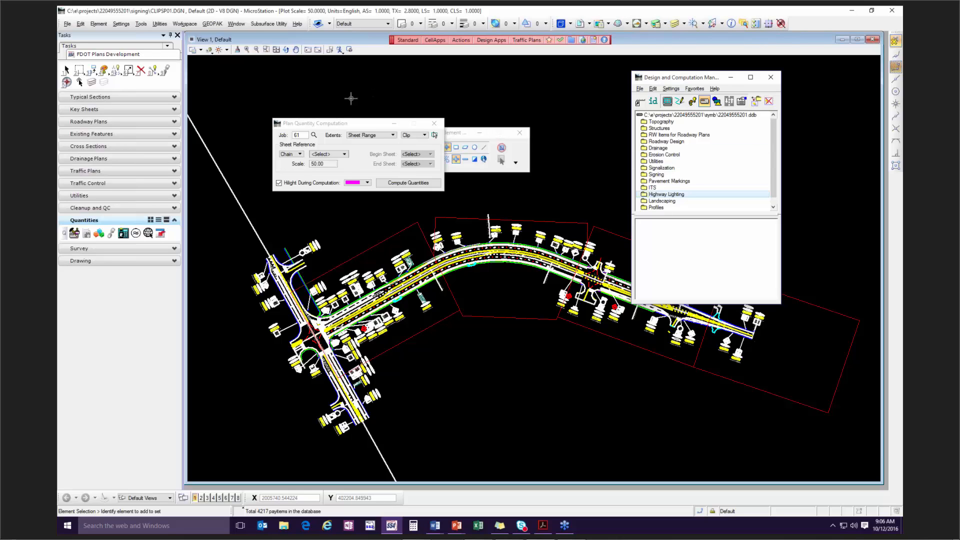
Step: Expand the Pavement Markings and Pavement Markers categories, and add the Thermoplastic category to the computation collection
left_click(664, 182)
double_click(665, 182)
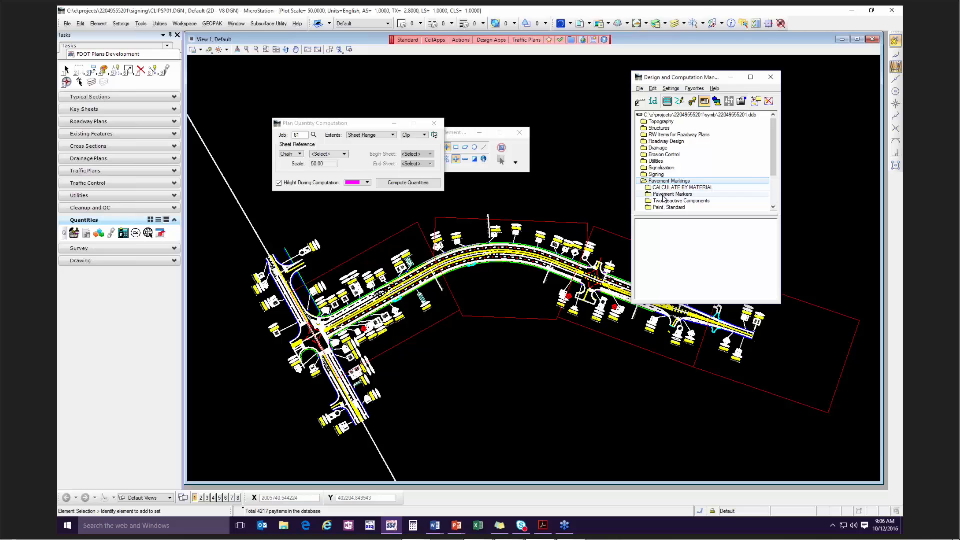
double_click(664, 195)
left_click(681, 201)
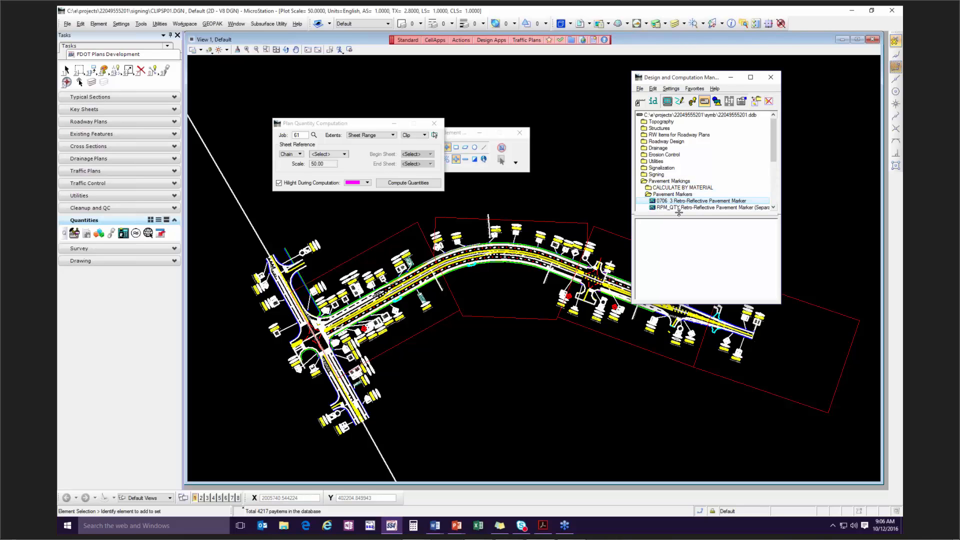
scroll(678, 195, "down", 3)
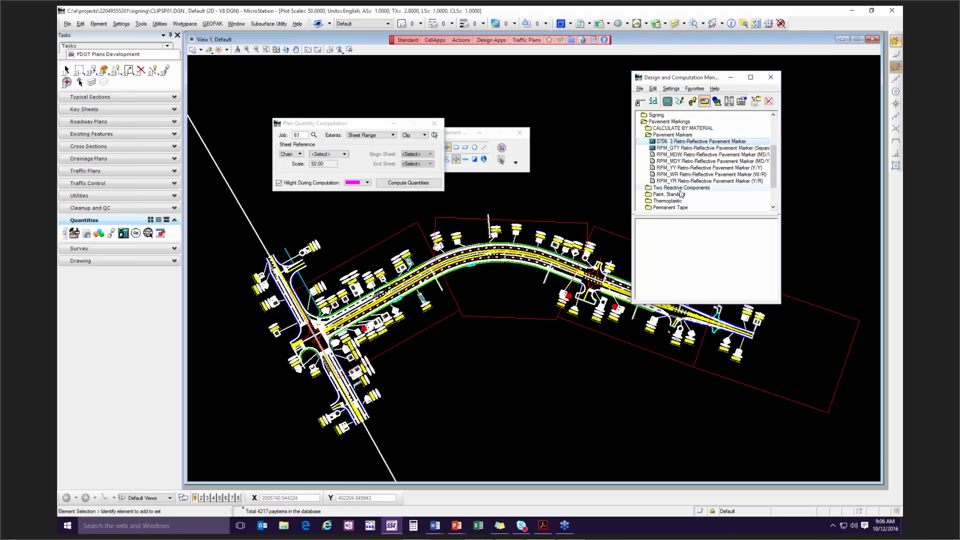
scroll(681, 192, "down", 1)
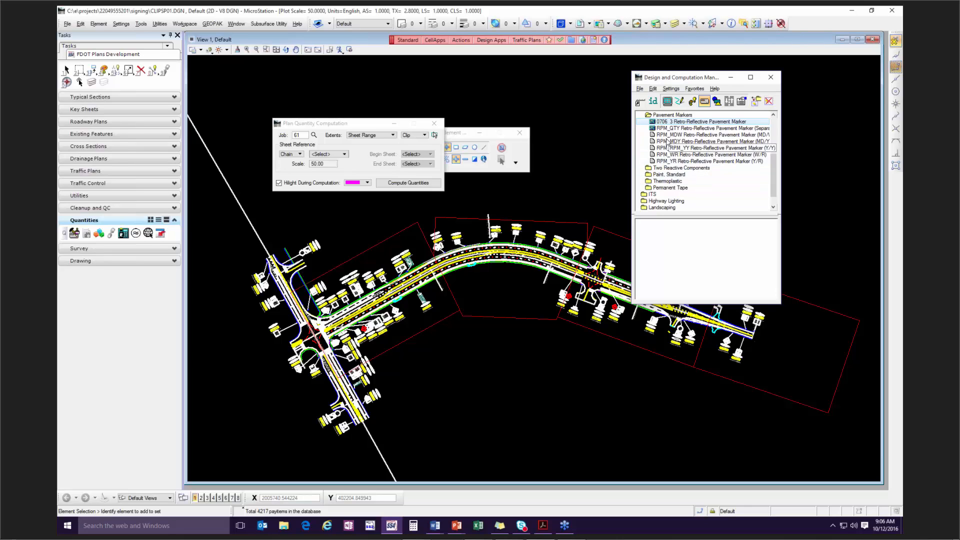
left_click(668, 181)
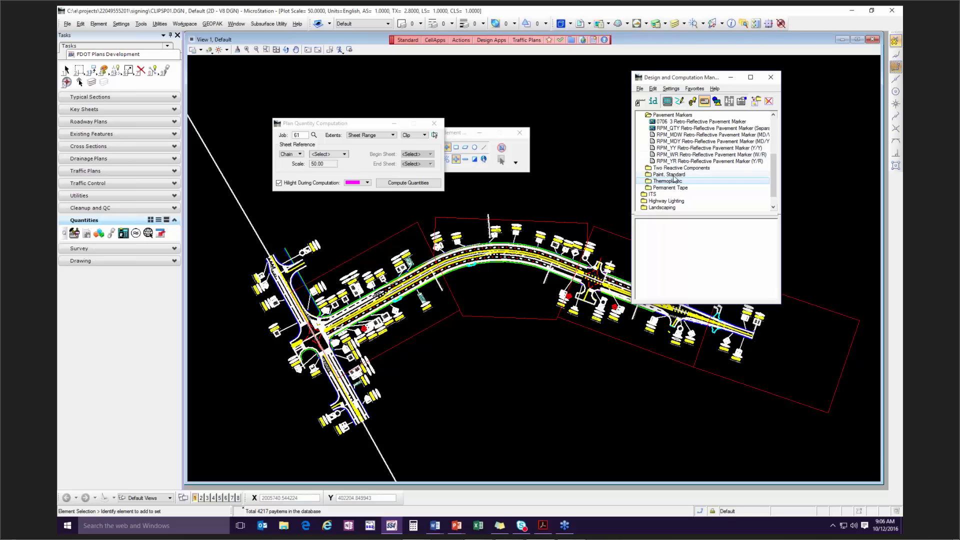
right_click(675, 182)
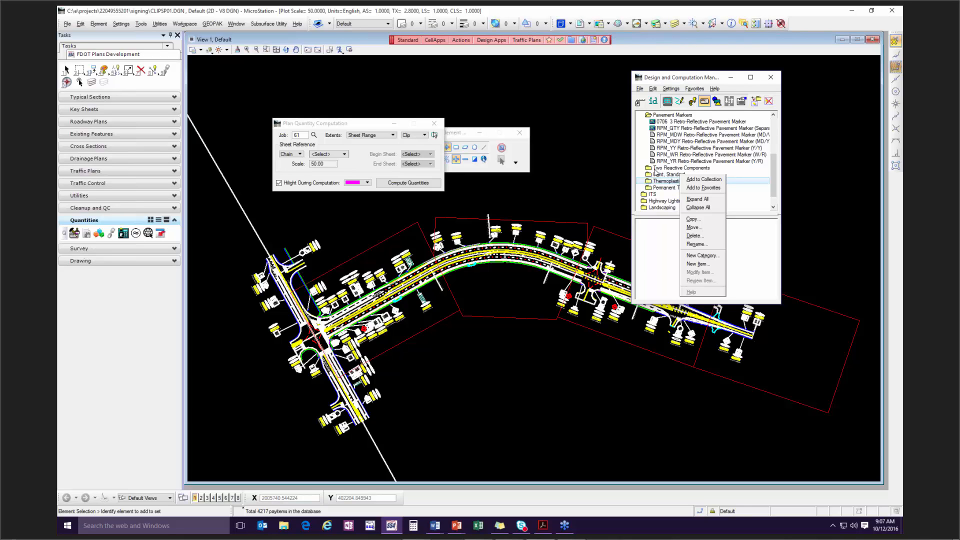
left_click(696, 180)
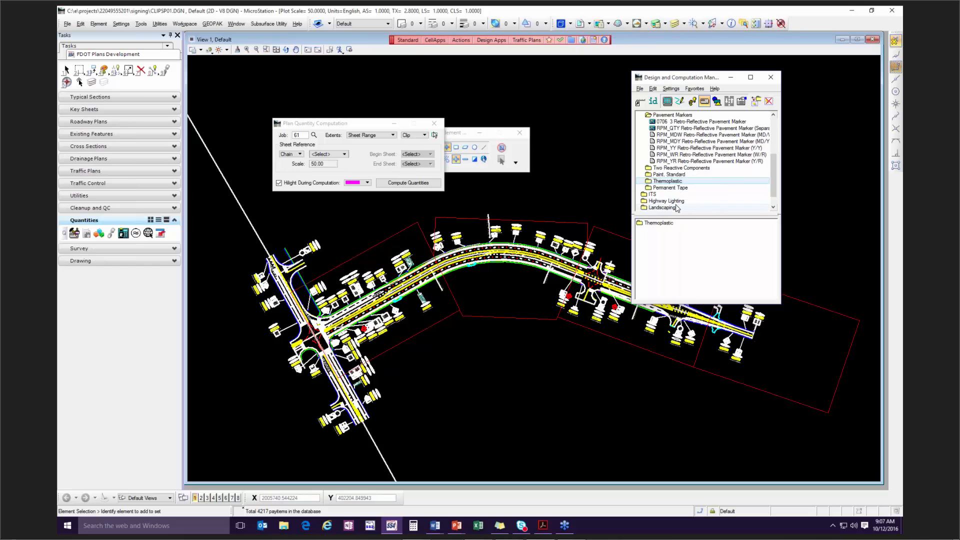
Step: Add the item 0710 11290 Paint, Std., Yellow, Island Nose from the Paint, Standard category to the collection
double_click(676, 174)
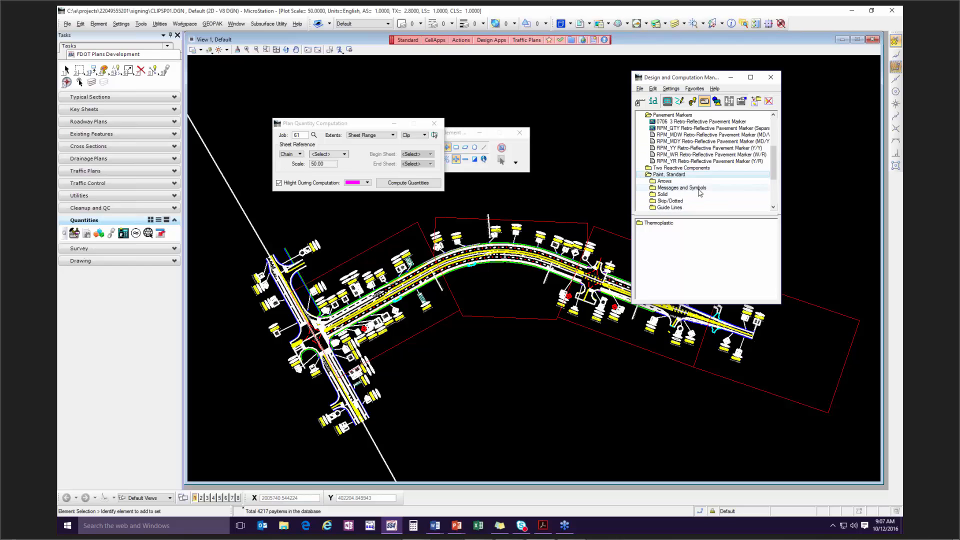
scroll(668, 197, "down", 2)
double_click(676, 181)
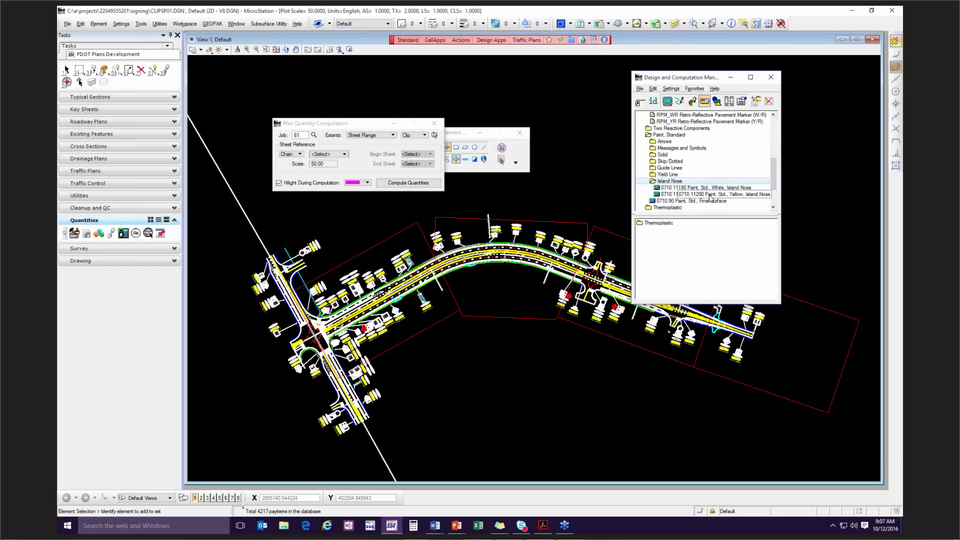
left_click(710, 194)
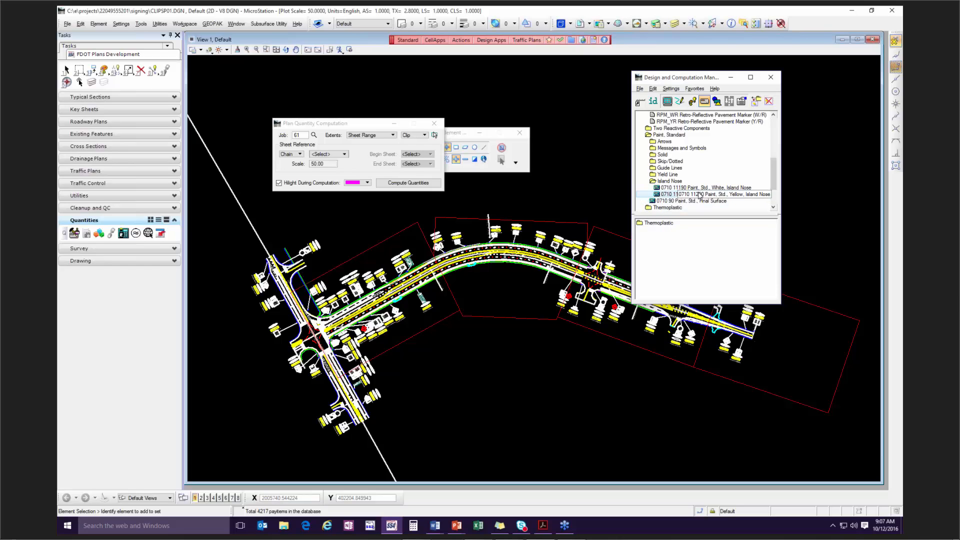
right_click(667, 193)
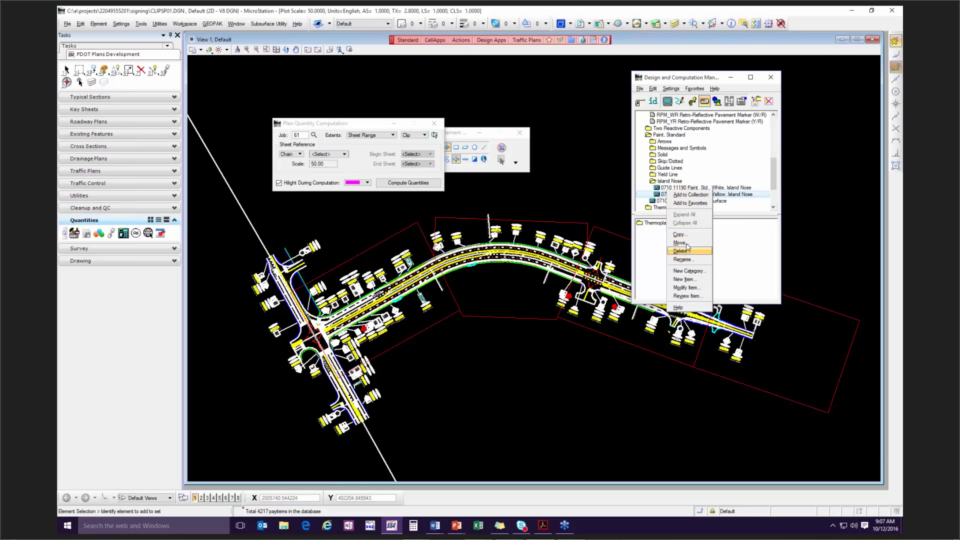
left_click(689, 195)
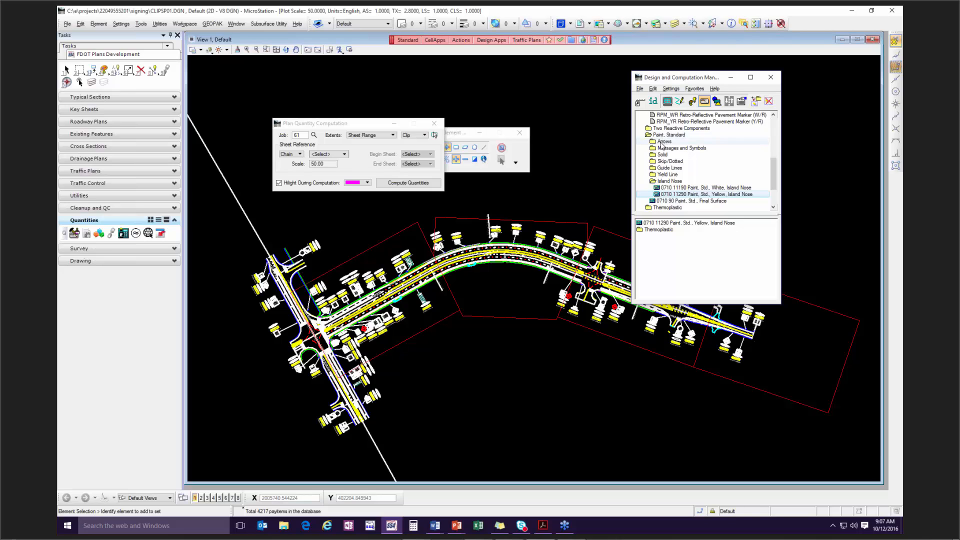
Step: Collapse the Paint, Standard category and add the item 0706 3 Retro-Reflective Pavement Marker to the collection
scroll(666, 145, "up", 2)
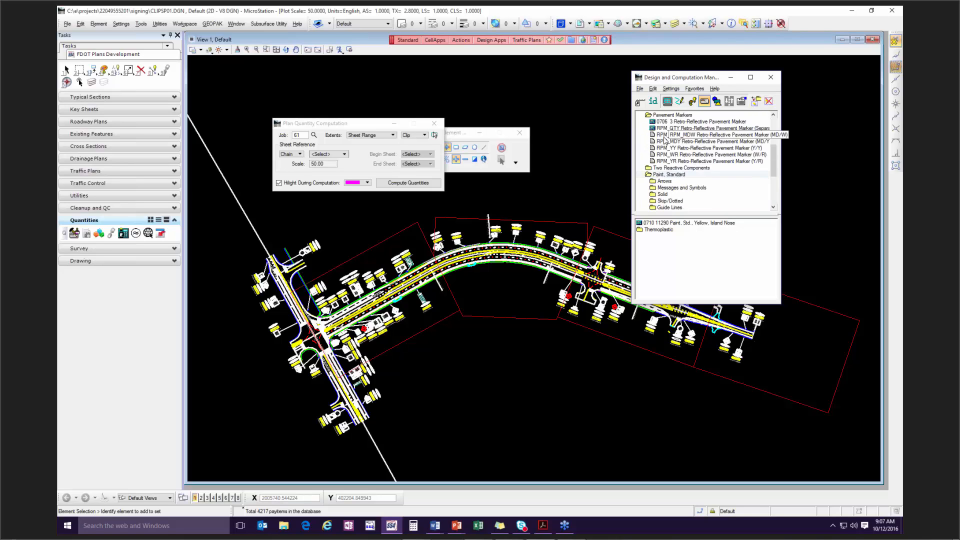
double_click(659, 174)
left_click(662, 116)
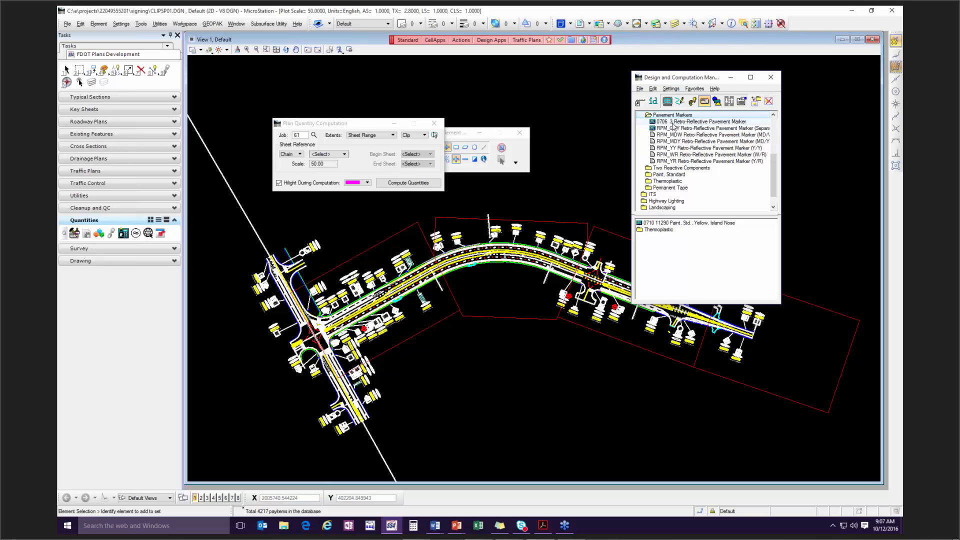
left_click(693, 123)
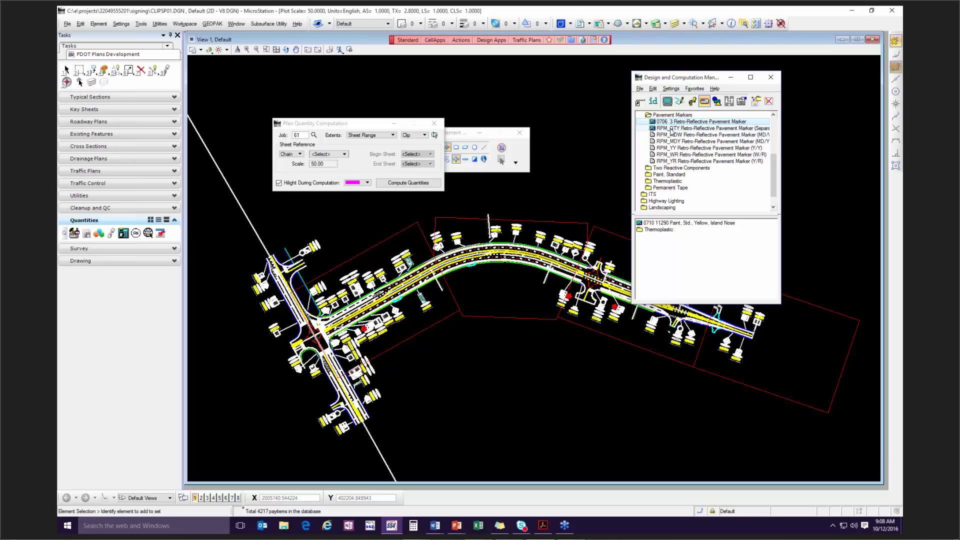
key("Down")
key("Down")
key("Down")
key("Down")
left_click(701, 129)
double_click(684, 123)
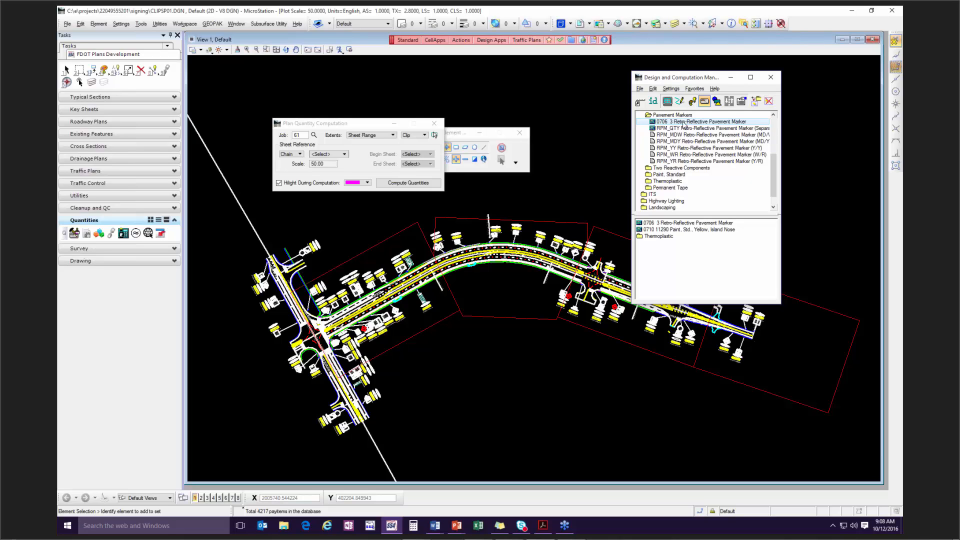
left_click(675, 237)
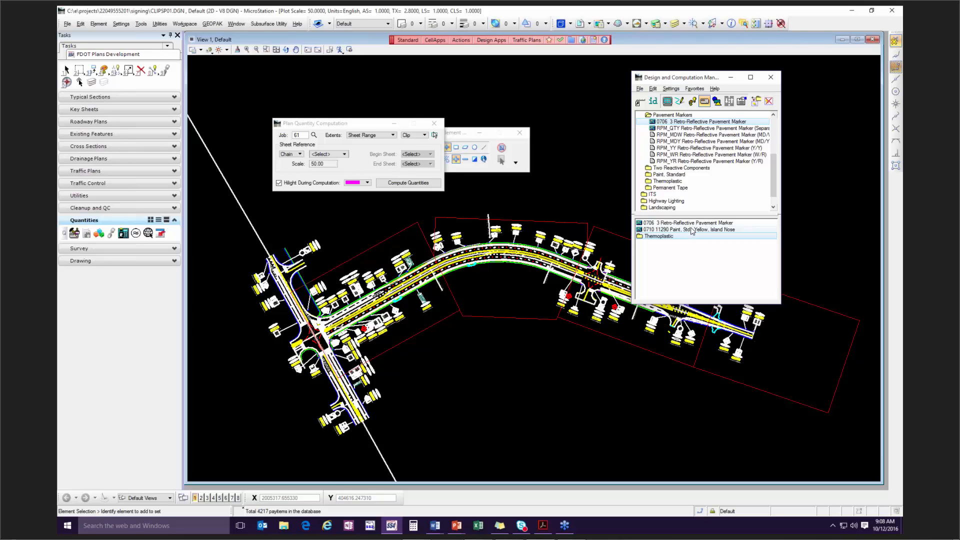
Step: Select job 61 for the plan quantity computation and use chain CLCON as the sheet reference
left_click_drag(330, 124, 390, 108)
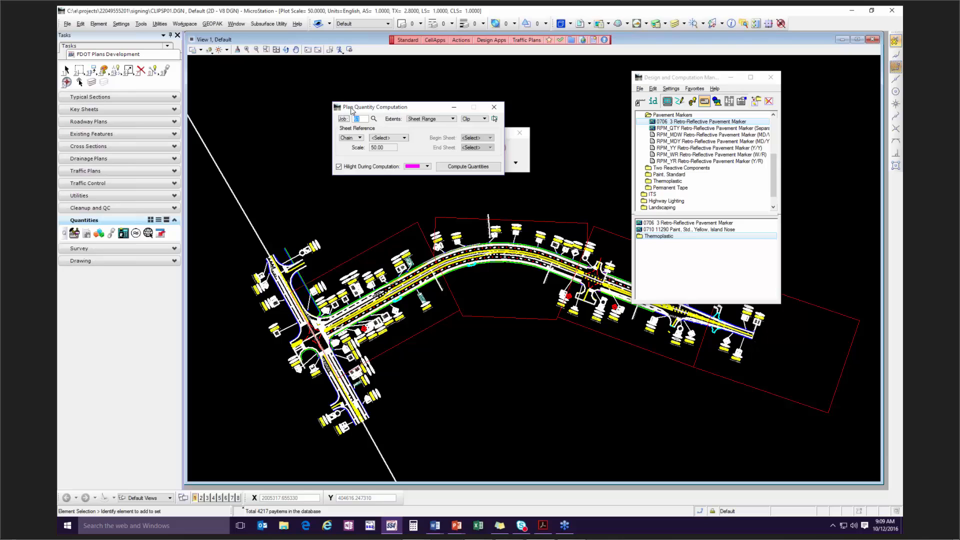
left_click(374, 119)
double_click(604, 120)
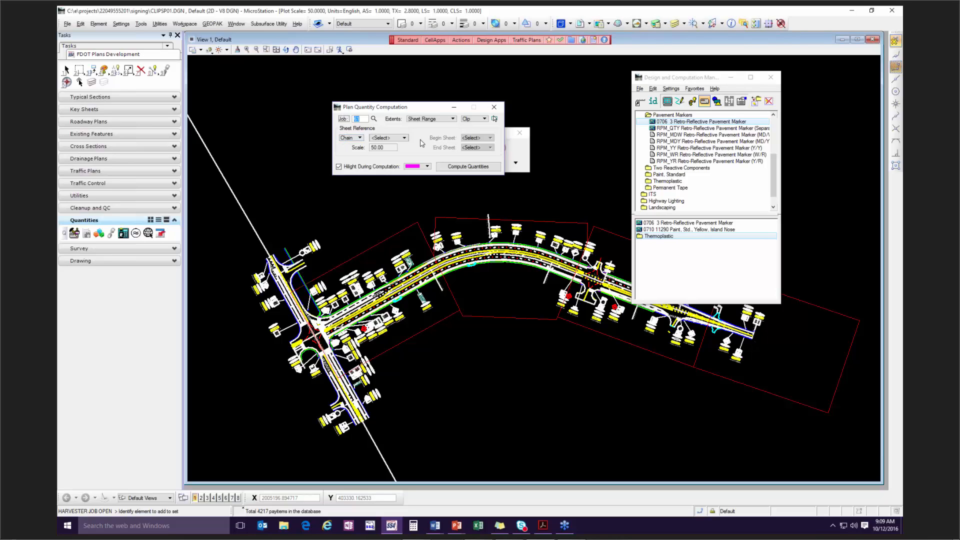
left_click(396, 136)
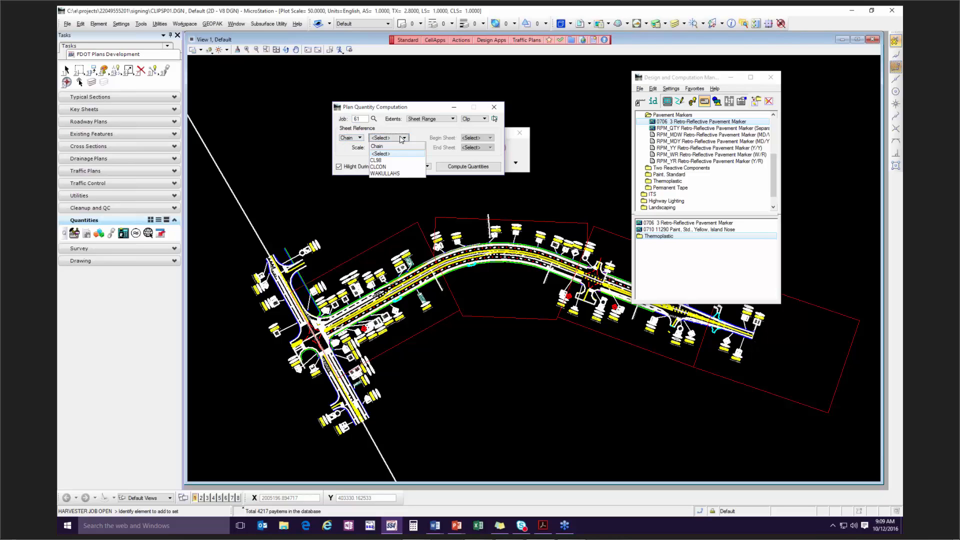
left_click(399, 167)
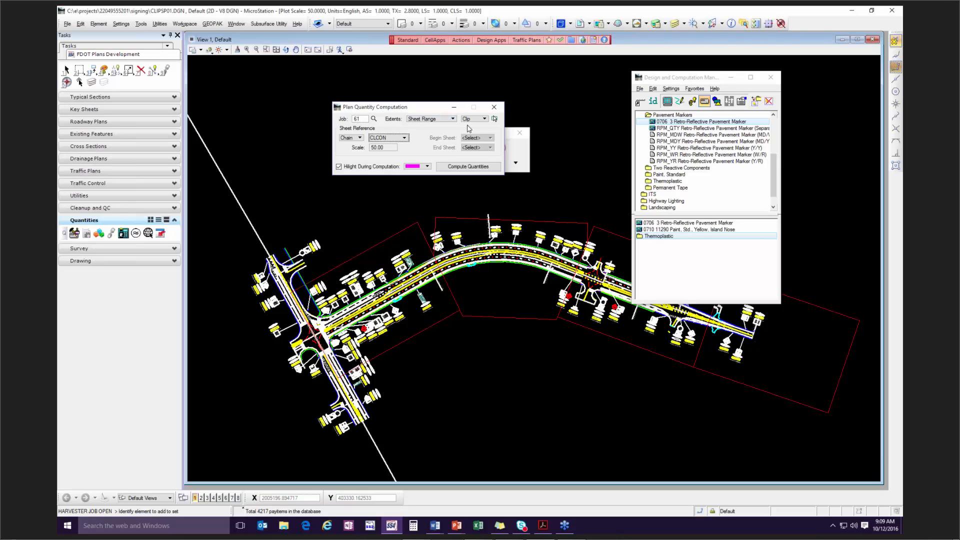
left_click(433, 123)
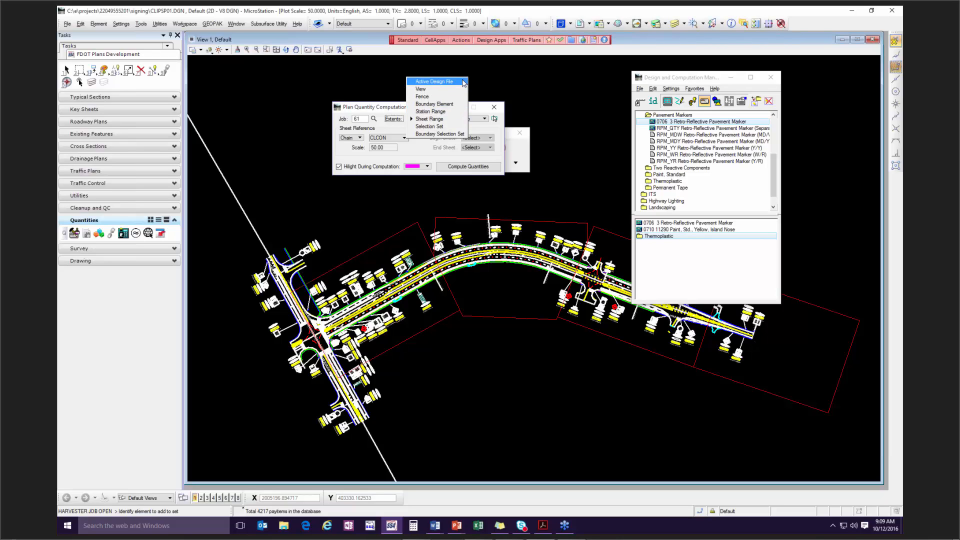
left_click(439, 90)
left_click(428, 119)
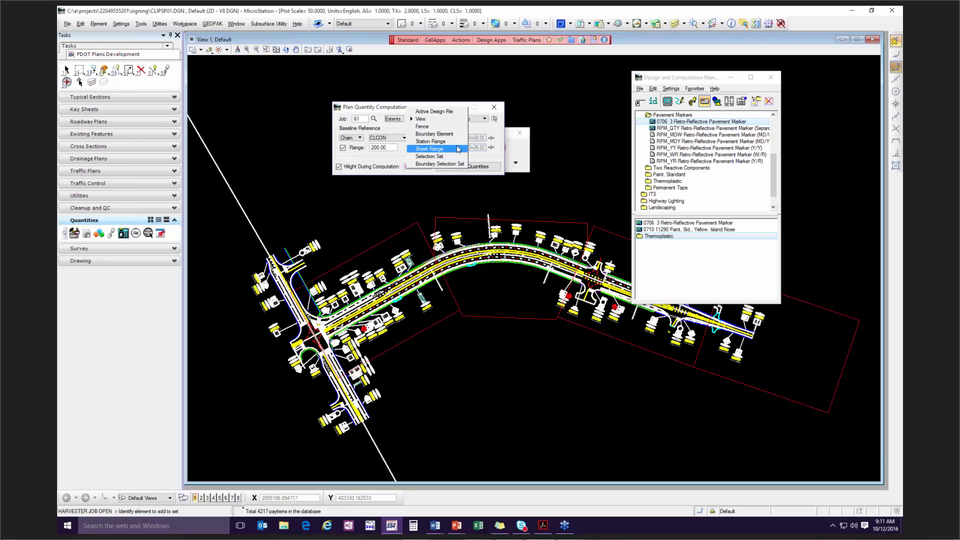
left_click(458, 148)
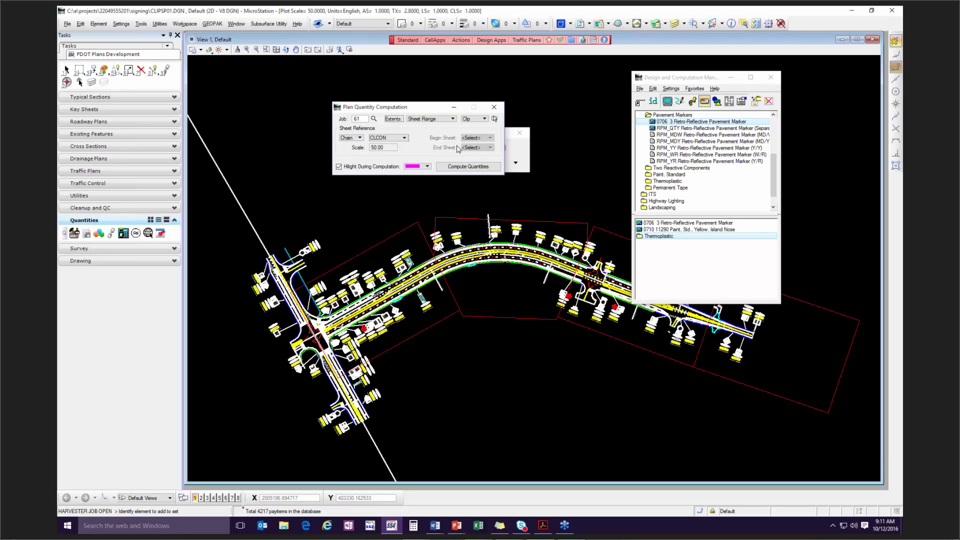
Step: Keep the Clip extents option and identify the middle sheet's clip border shape as the plan sheet clip boundary
left_click(486, 120)
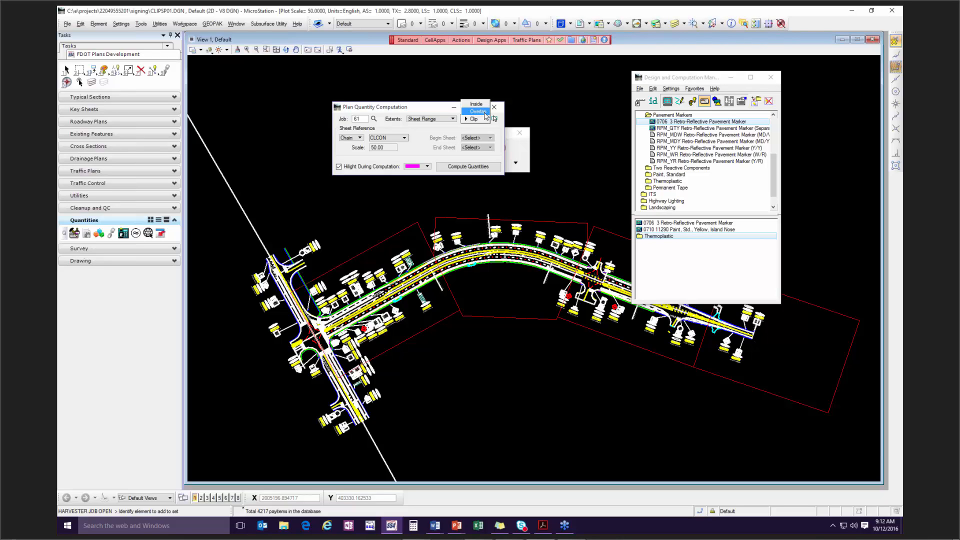
left_click(483, 120)
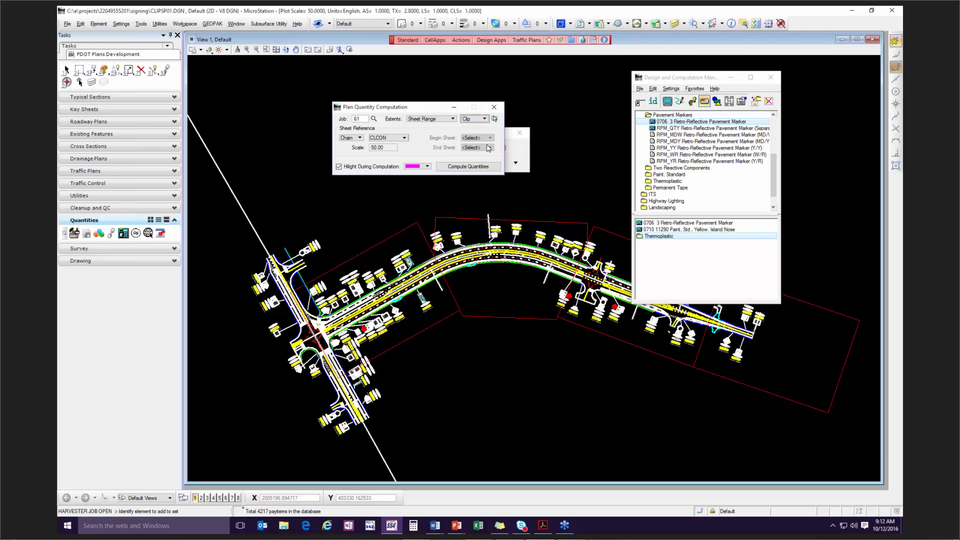
left_click(495, 119)
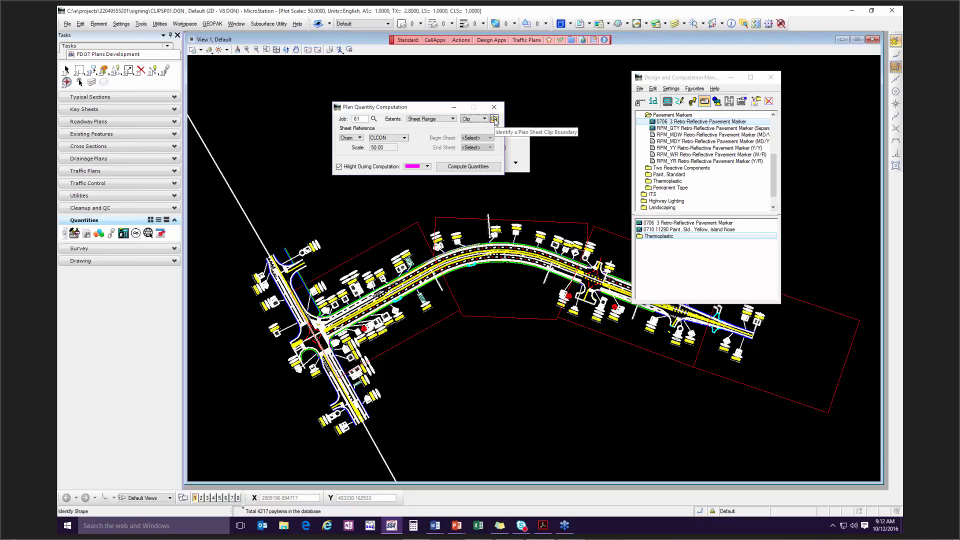
left_click(495, 120)
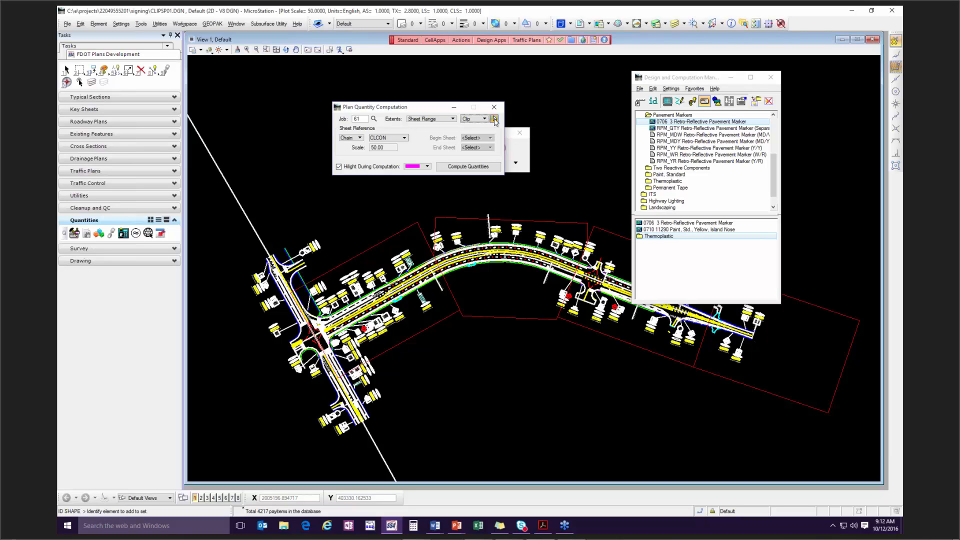
left_click(557, 222)
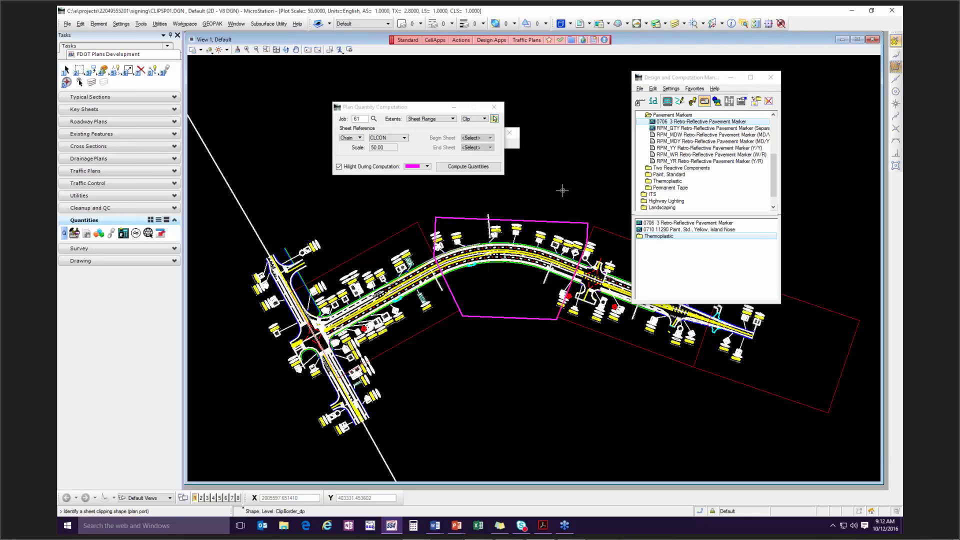
left_click(562, 190)
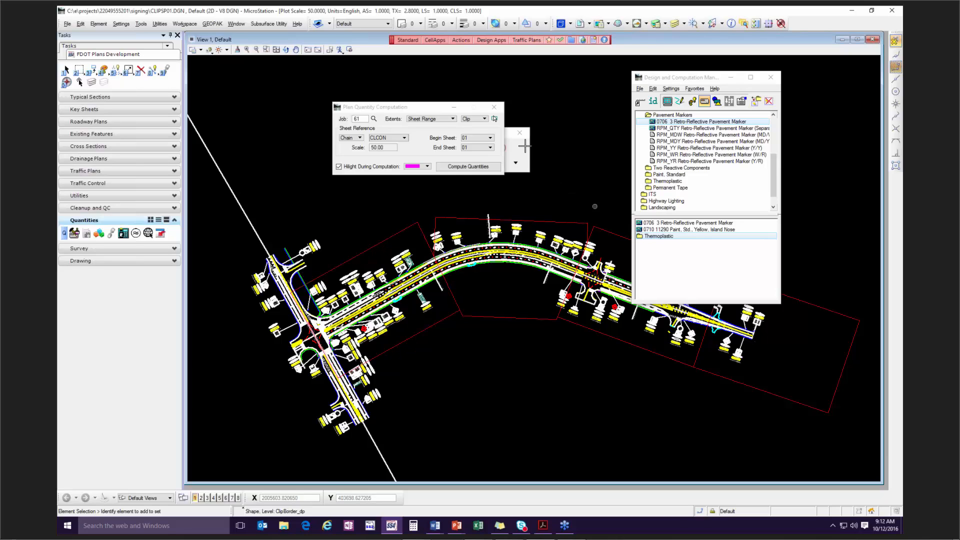
Step: Set the end sheet to 04 and move the open dialogs clear of the plan drawing
left_click(482, 149)
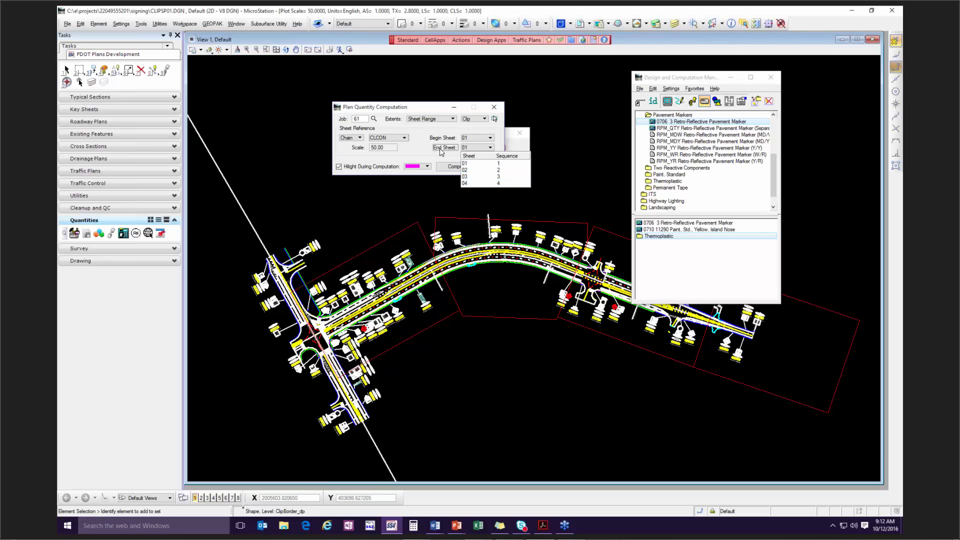
left_click(482, 184)
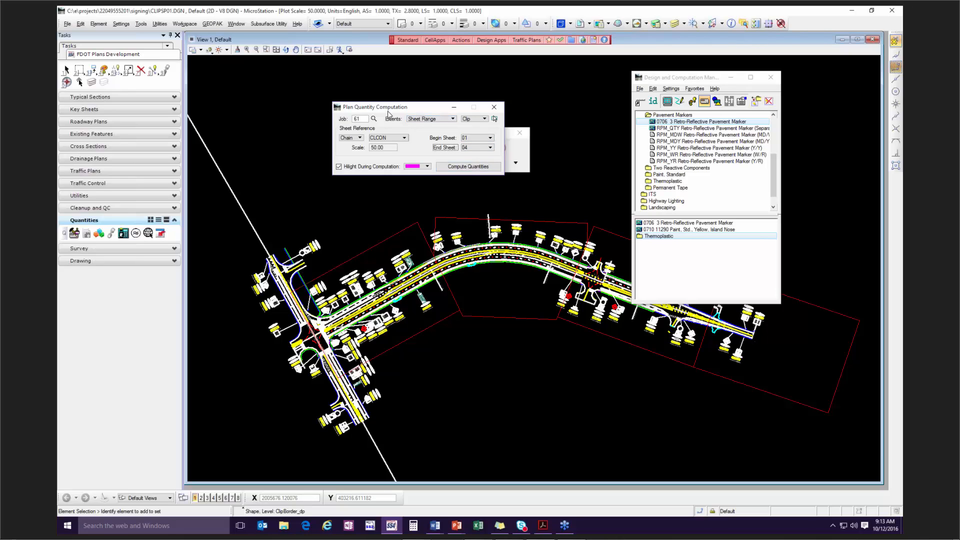
left_click_drag(388, 110, 306, 82)
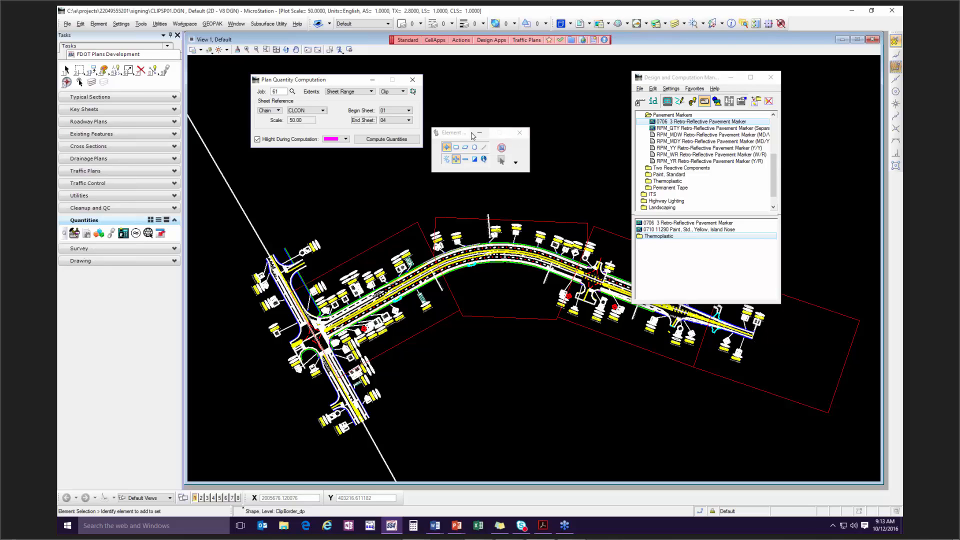
left_click_drag(451, 129, 452, 103)
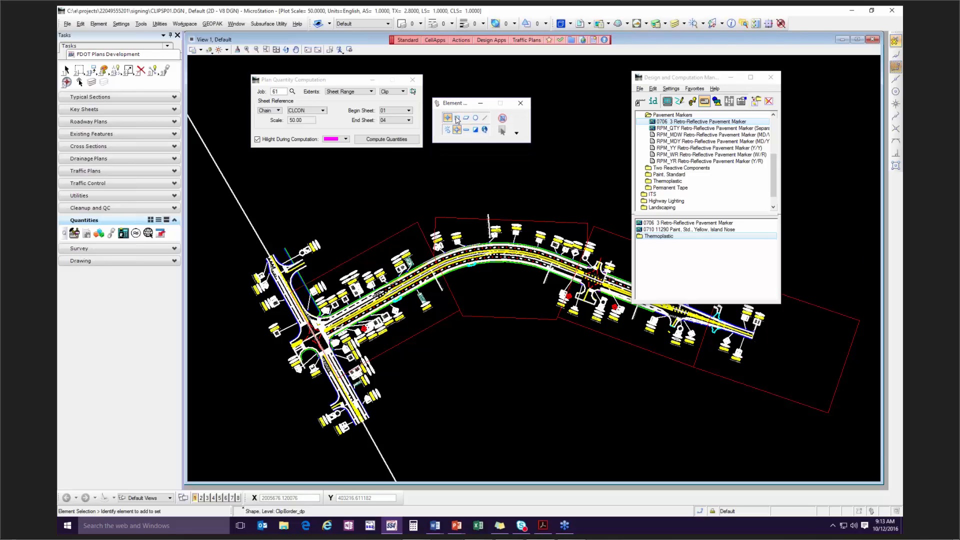
left_click_drag(681, 81, 765, 78)
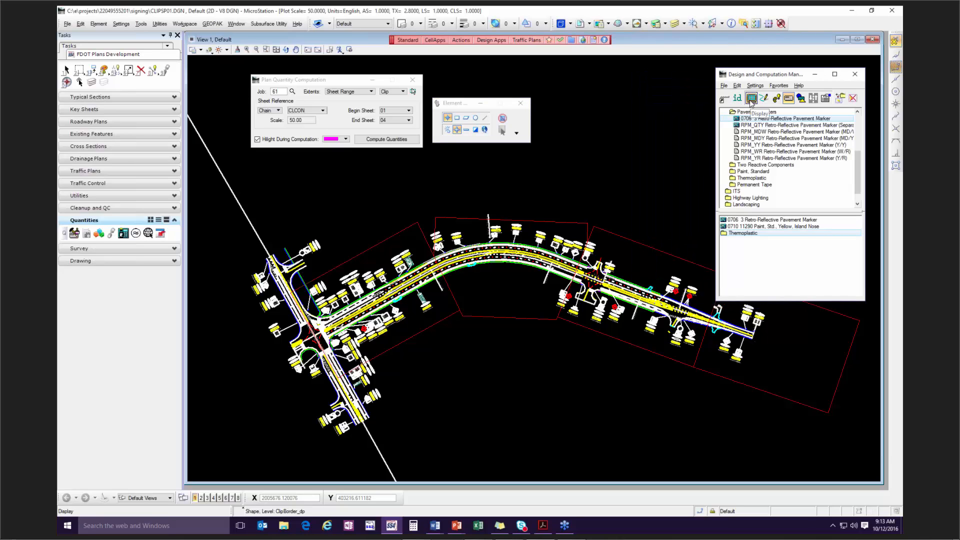
Step: Switch the Design and Computation Manager to Display mode and highlight the collected pay items in the drawing
left_click(752, 98)
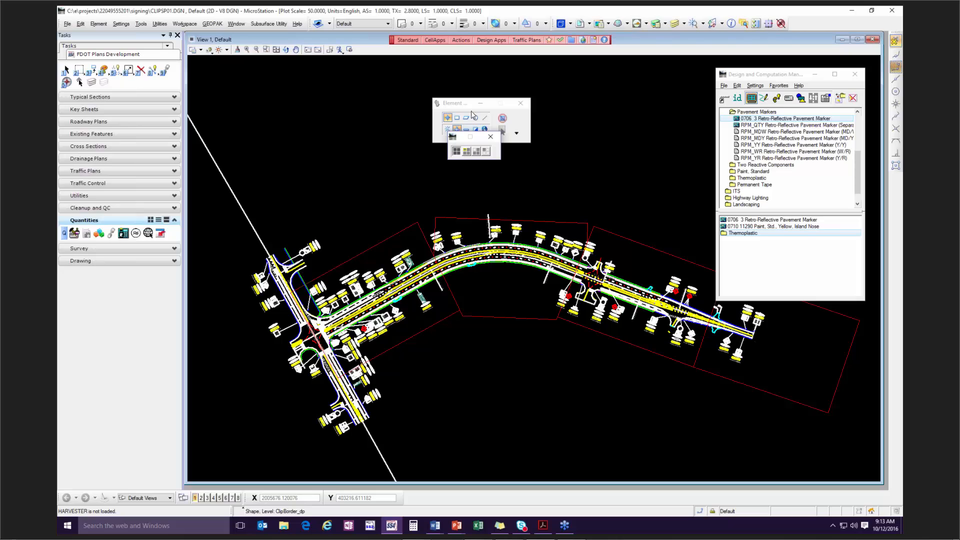
left_click(467, 151)
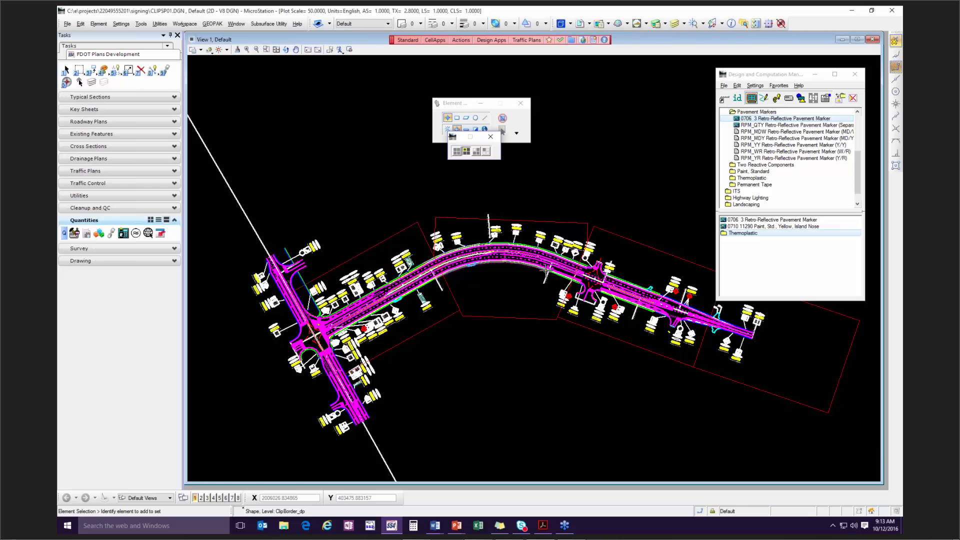
scroll(546, 269, "up", 5)
scroll(372, 244, "down", 5)
middle_click_drag(348, 257, 464, 263)
right_click(458, 269)
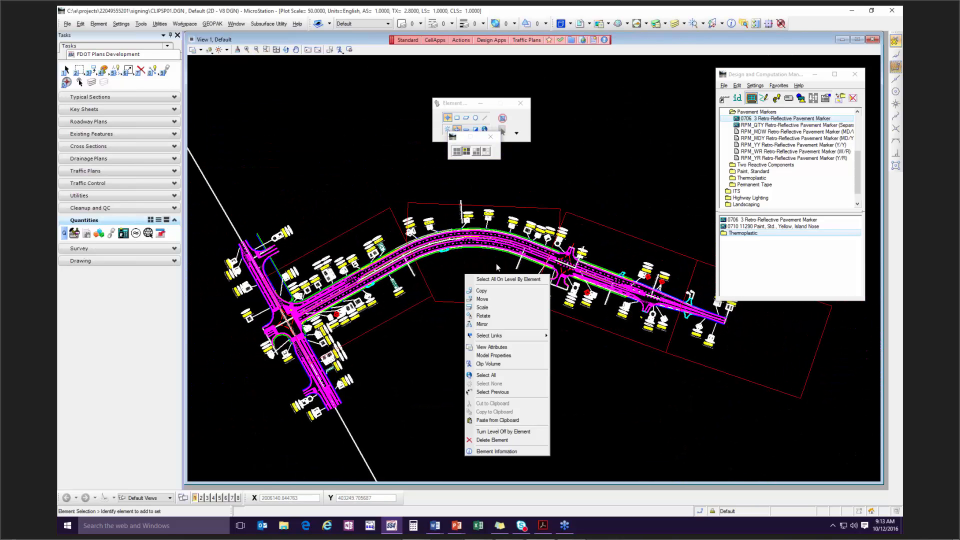
left_click(597, 141)
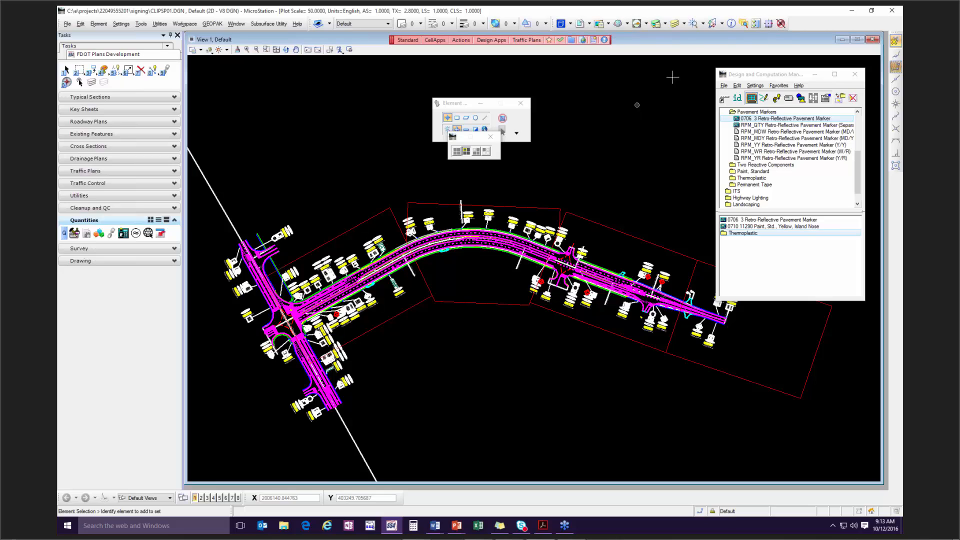
Step: Turn off the display of the dsgnrd01.dgn reference file
left_click(683, 26)
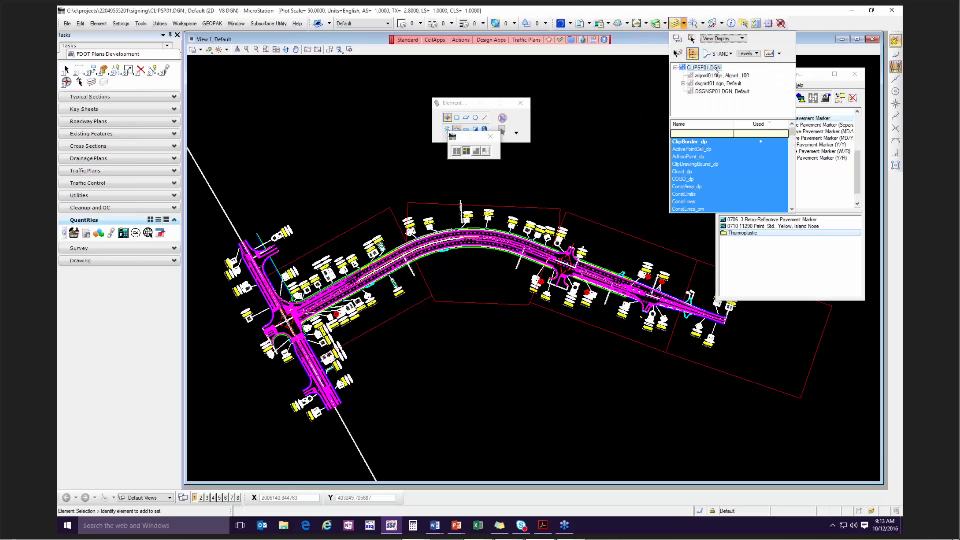
right_click(712, 84)
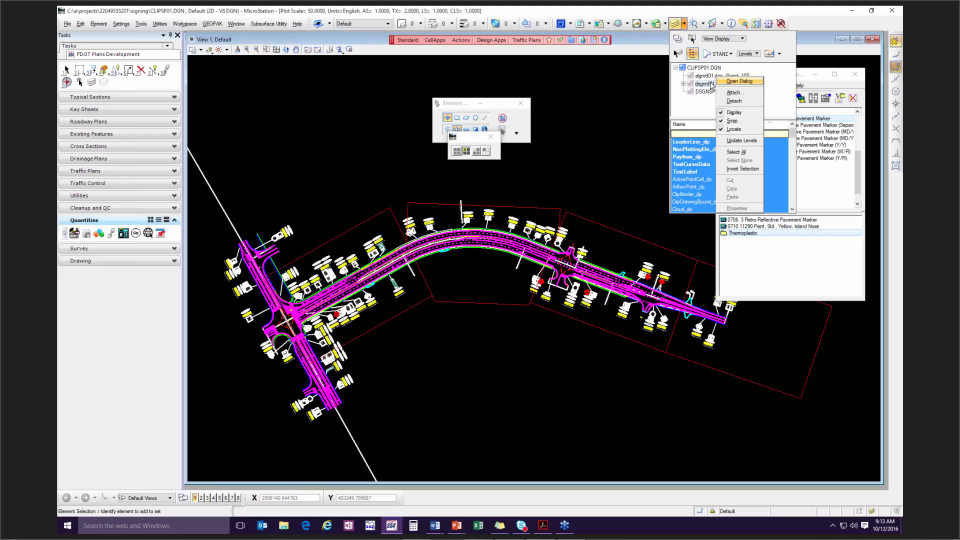
left_click(736, 120)
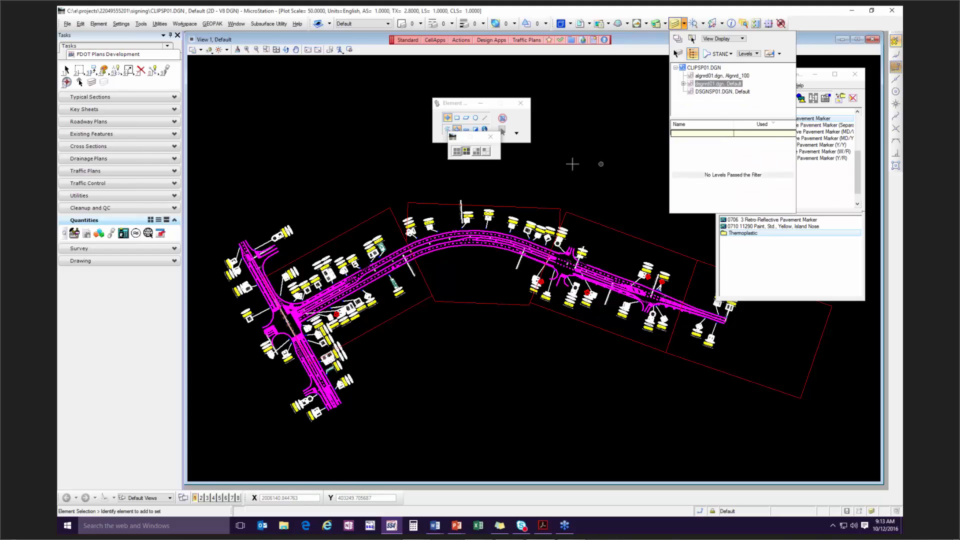
key("ctrl+e")
Step: Examine the highlighted pavement markings from the side road intersection to the far end of the corridor
scroll(481, 258, "up", 4)
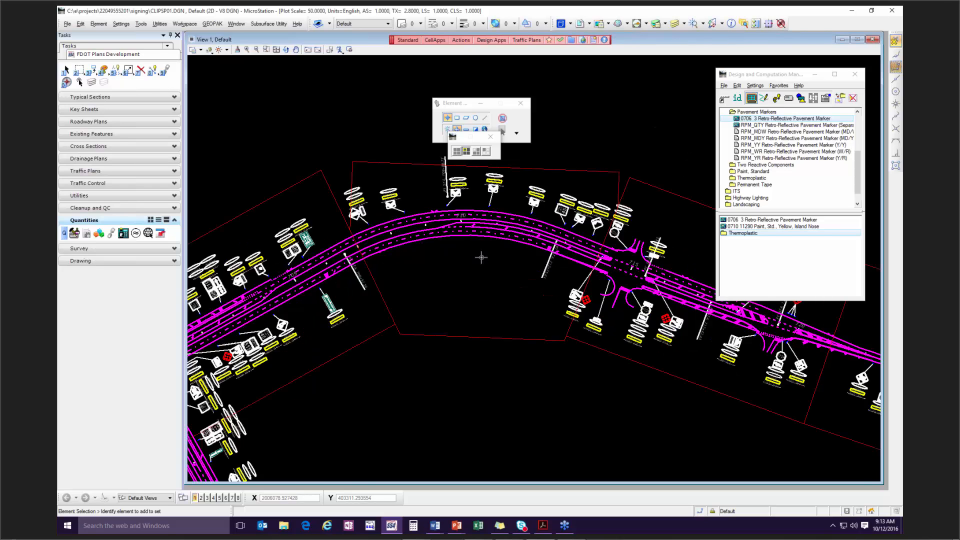
mouse_move(330, 254)
middle_mouse_down()
mouse_move(371, 231)
mouse_move(547, 200)
middle_mouse_up()
middle_click_drag(383, 287, 572, 210)
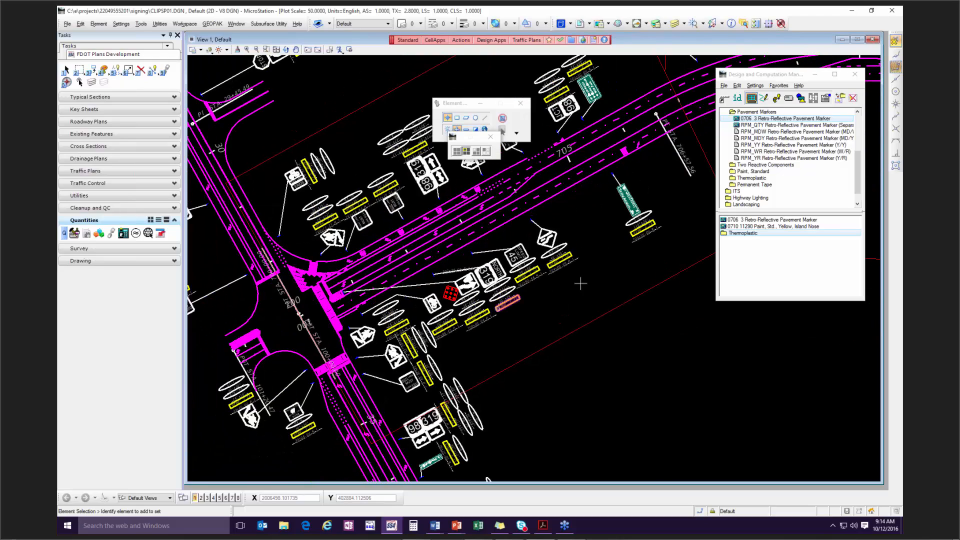
scroll(579, 279, "down", 3)
middle_click_drag(621, 230, 570, 240)
mouse_move(625, 277)
middle_mouse_down()
mouse_move(450, 278)
mouse_move(438, 280)
mouse_move(447, 307)
middle_mouse_up()
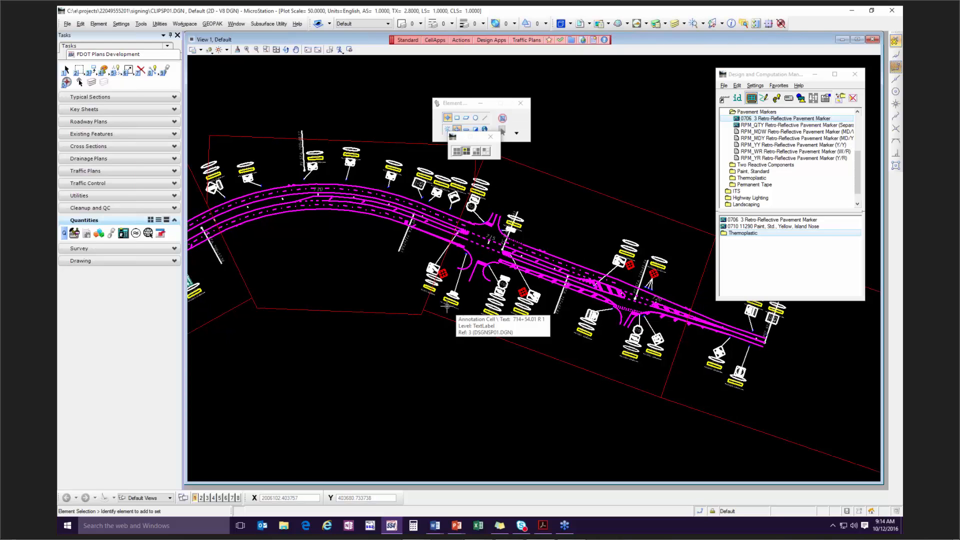
mouse_move(344, 269)
middle_mouse_down()
mouse_move(334, 266)
mouse_move(473, 290)
mouse_move(527, 317)
middle_mouse_up()
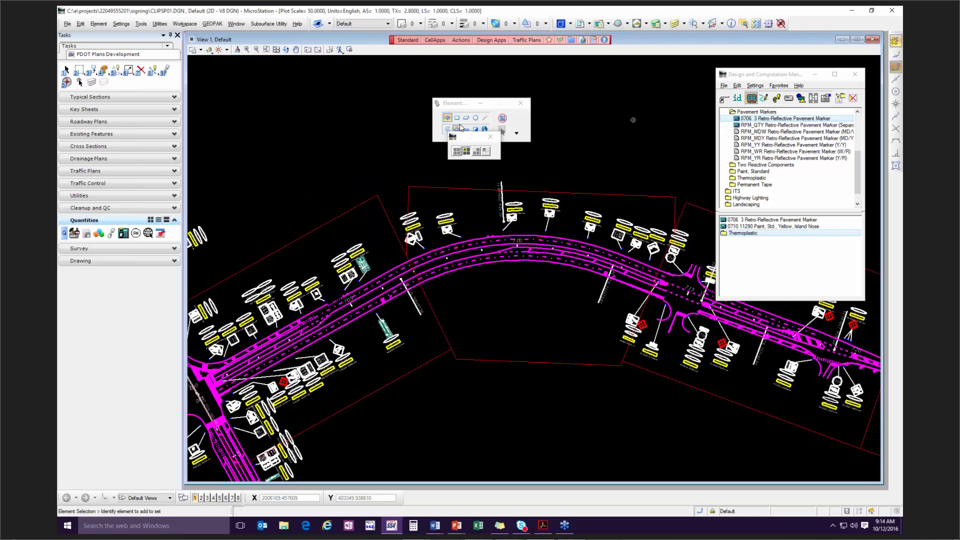
Step: Clear the pay item highlighting, return to Compute mode and compute the plan quantities for sheets 01 to 04
left_click(456, 153)
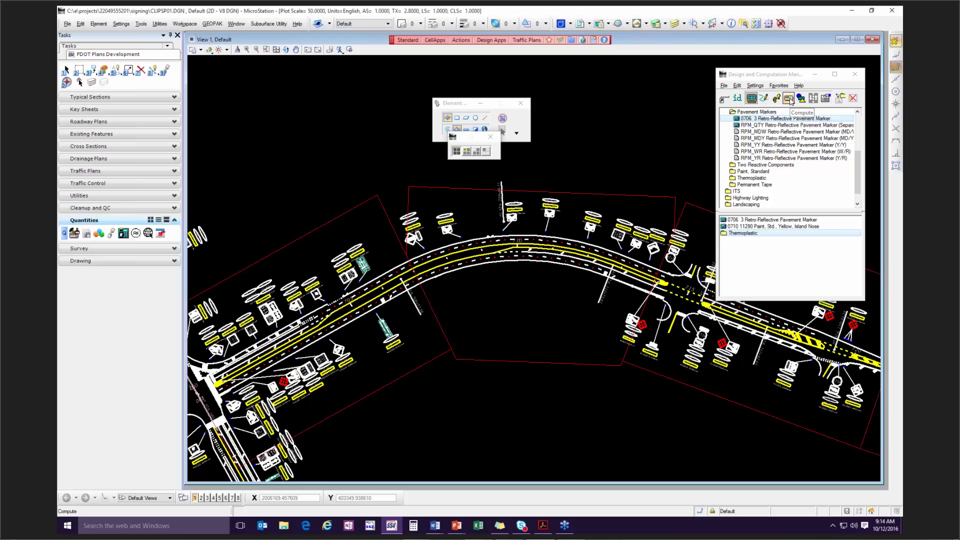
left_click(790, 98)
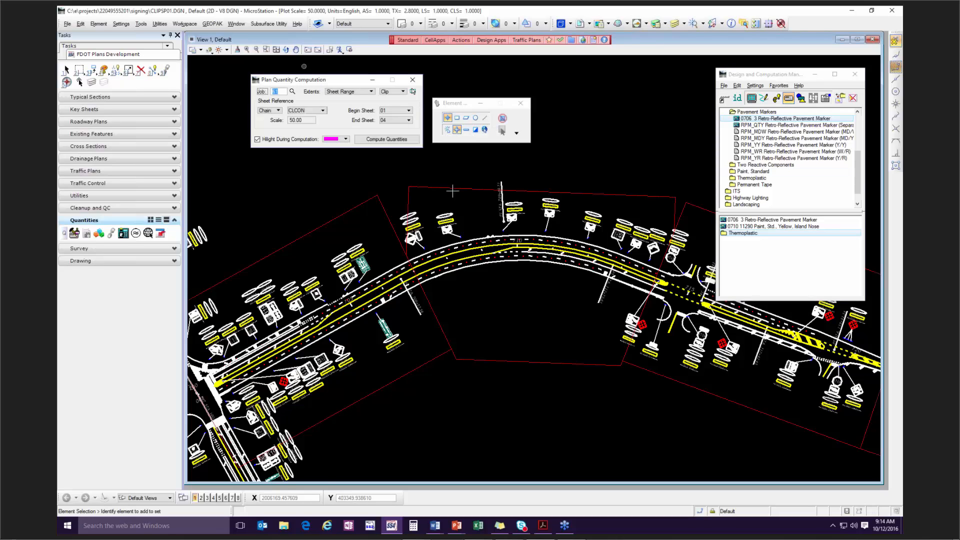
left_click(386, 143)
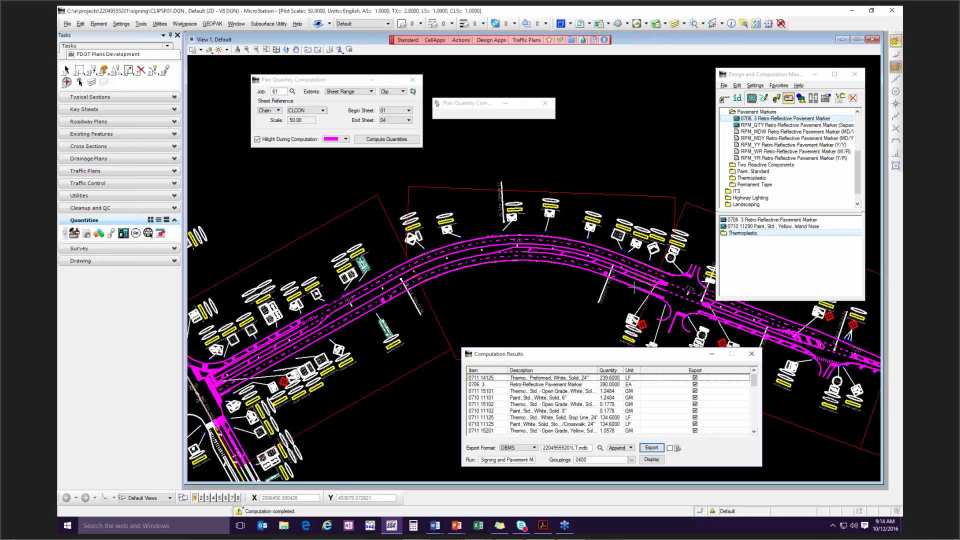
Step: Examine which pavement markings the computation highlighted, including where they are clipped at the side road intersection
mouse_move(735, 338)
middle_mouse_down()
mouse_move(558, 270)
mouse_move(460, 250)
middle_mouse_up()
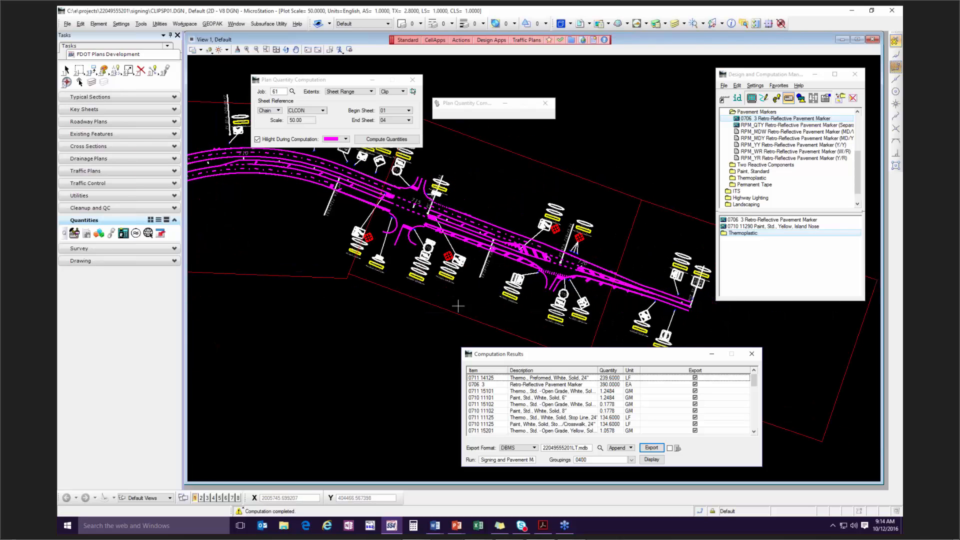
middle_click_drag(318, 306, 547, 300)
middle_click_drag(345, 318, 521, 300)
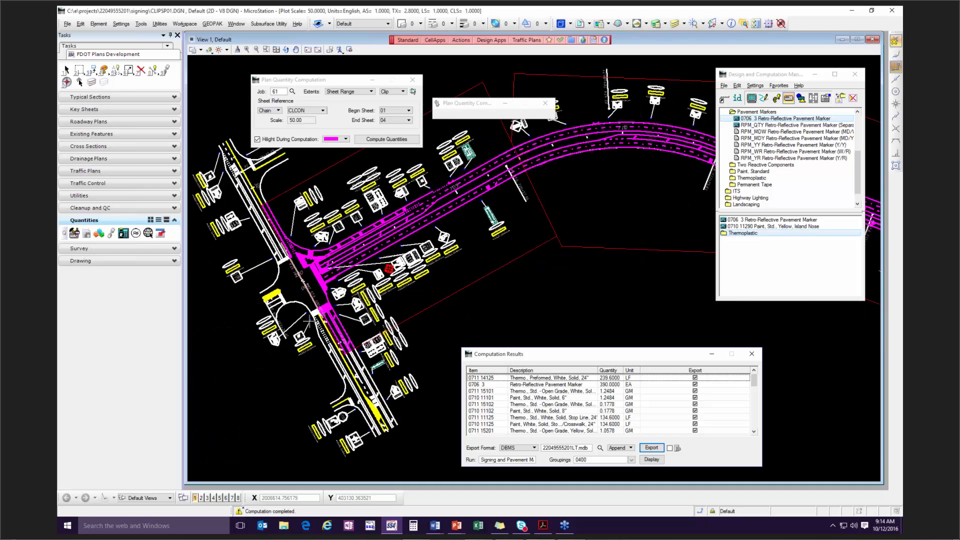
scroll(325, 306, "up", 5)
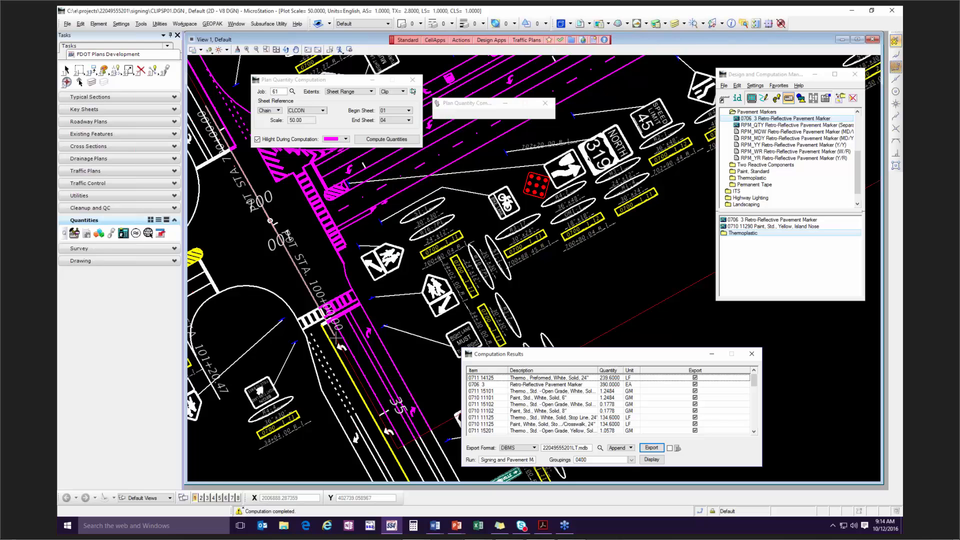
scroll(452, 269, "down", 2)
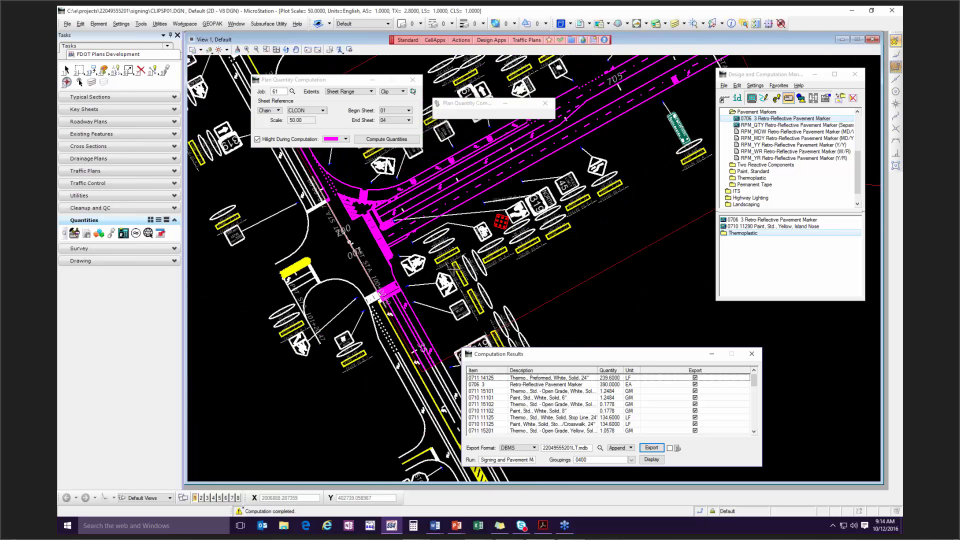
scroll(454, 269, "down", 2)
mouse_move(681, 194)
middle_mouse_down()
mouse_move(573, 236)
mouse_move(407, 254)
mouse_move(454, 257)
mouse_move(457, 274)
mouse_move(481, 268)
middle_mouse_up()
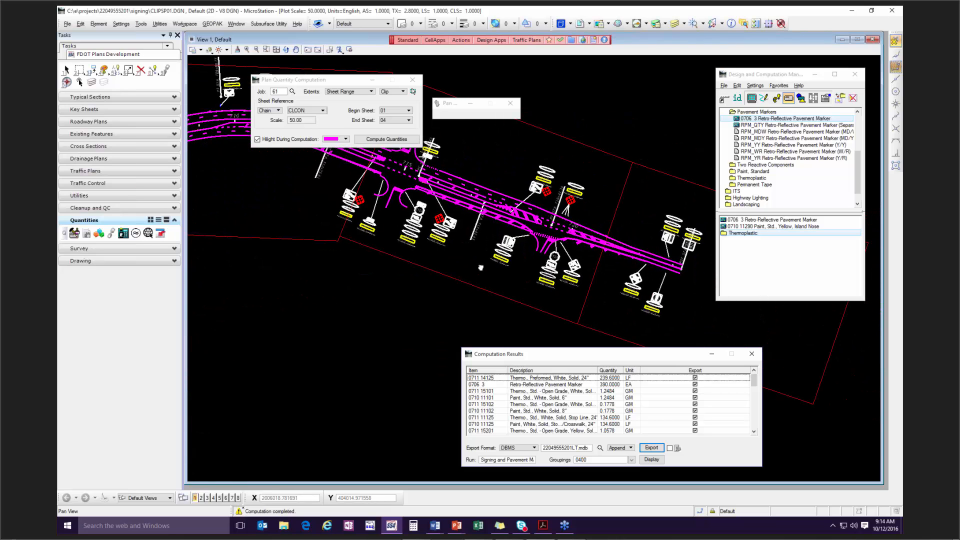
mouse_move(310, 266)
middle_mouse_down()
mouse_move(450, 296)
mouse_move(630, 311)
middle_mouse_up()
Step: Enlarge and reposition the Computation Results window to review the full list of computed pay items
mouse_move(544, 356)
left_mouse_down()
mouse_move(521, 335)
mouse_move(472, 177)
left_mouse_up()
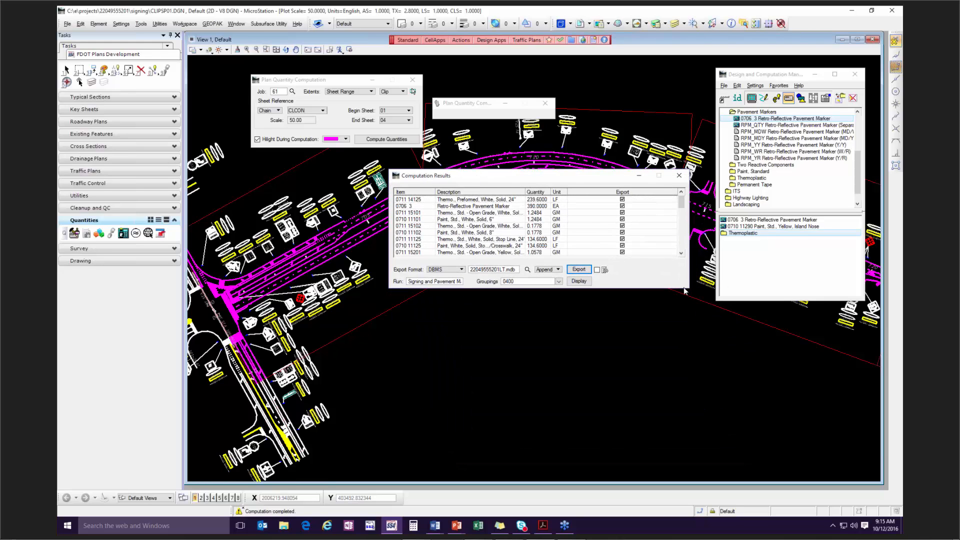
left_click_drag(687, 289, 723, 485)
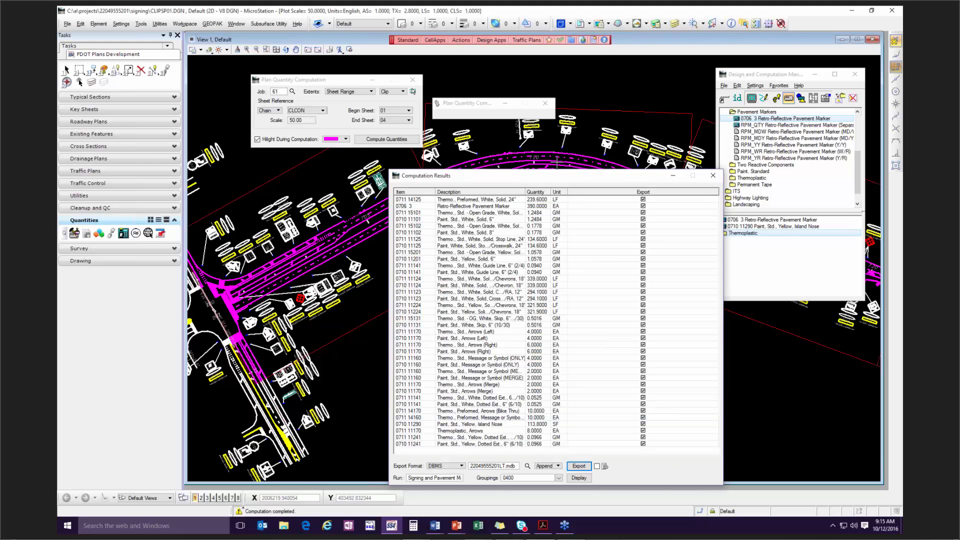
left_click_drag(559, 175, 555, 99)
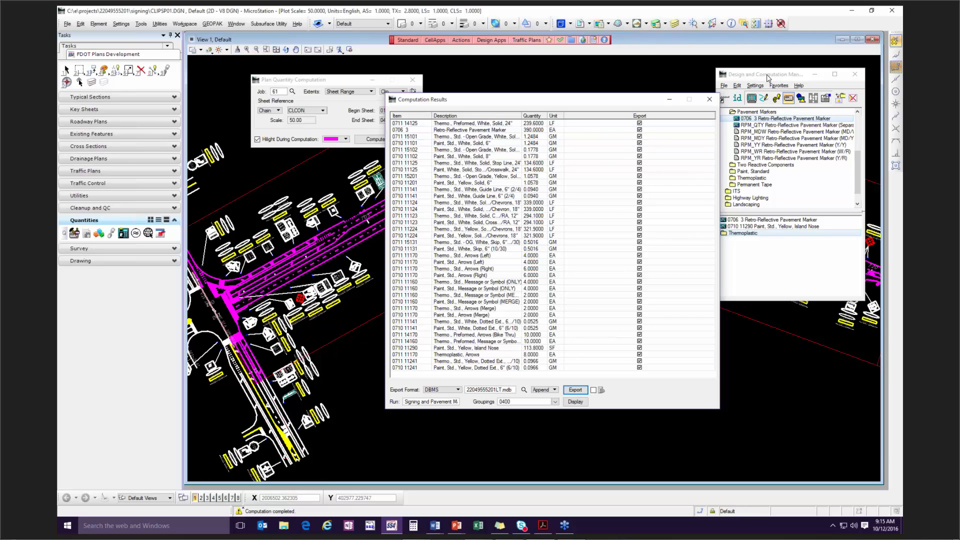
Step: Examine the Pavement Markings category in the Design and Computation Manager, comparing the 0706 3 marker item with the separated RPM_QTY item
left_click_drag(769, 77, 683, 75)
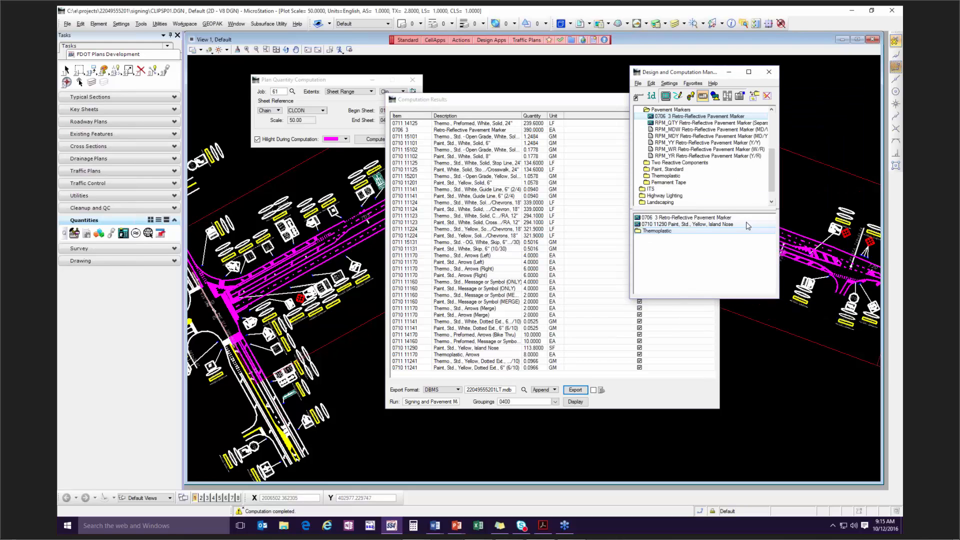
scroll(770, 170, "up", 3)
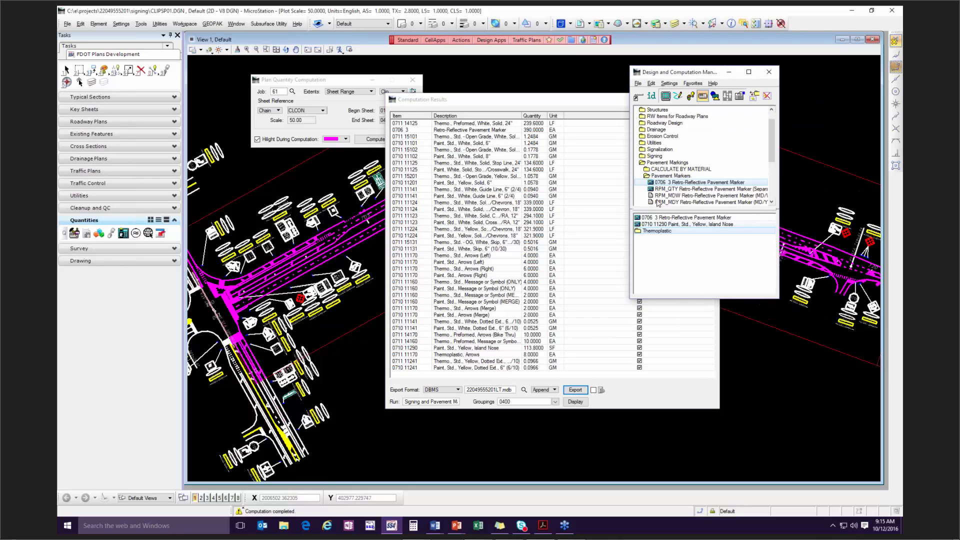
left_click(675, 163)
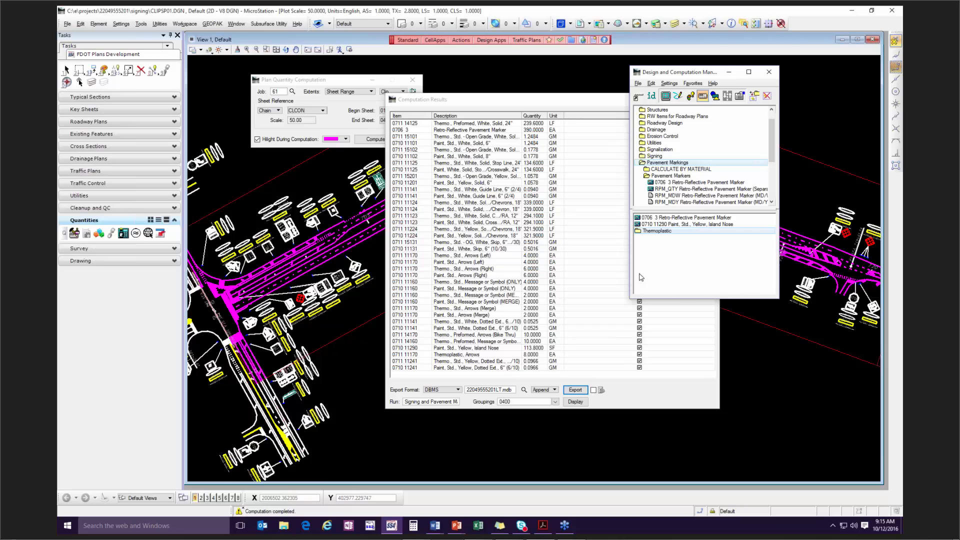
left_click(688, 184)
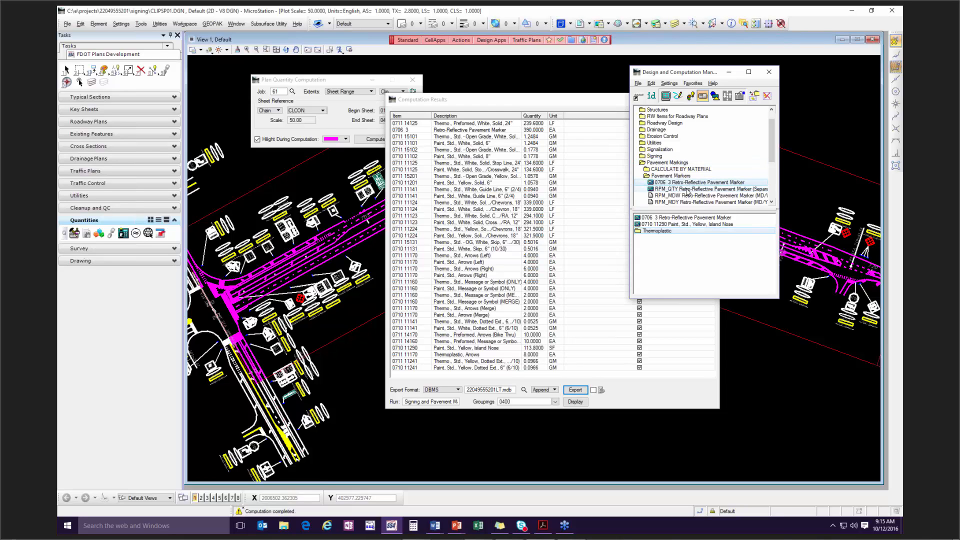
left_click(688, 189)
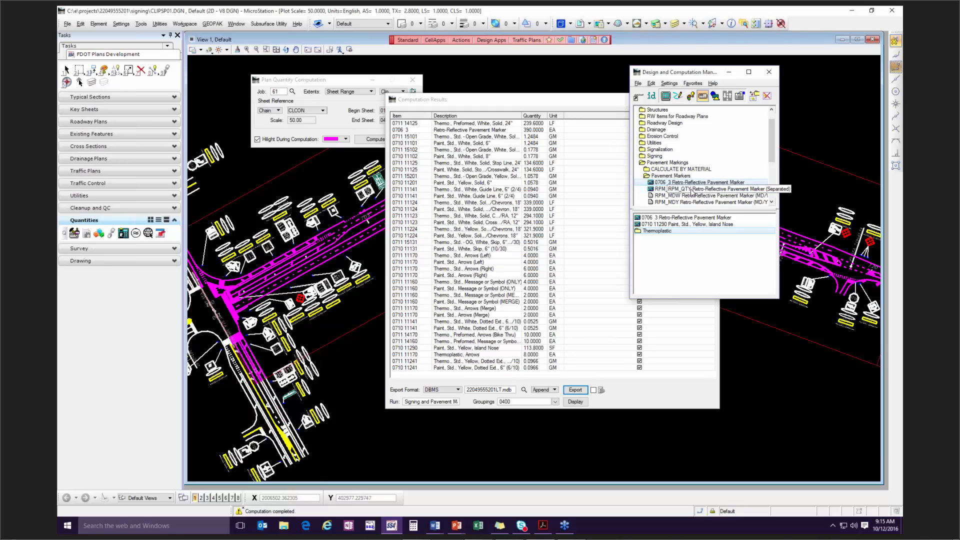
left_click(672, 175)
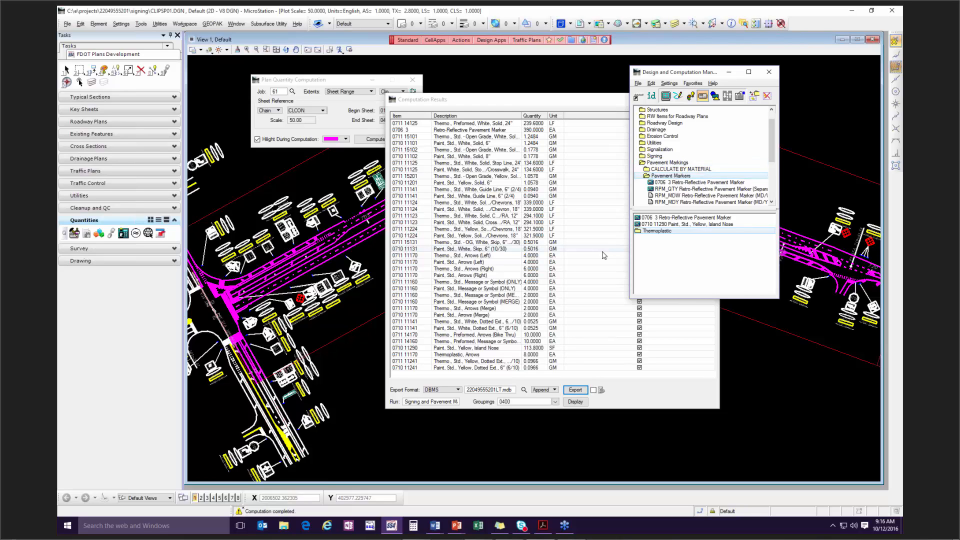
left_click(668, 163)
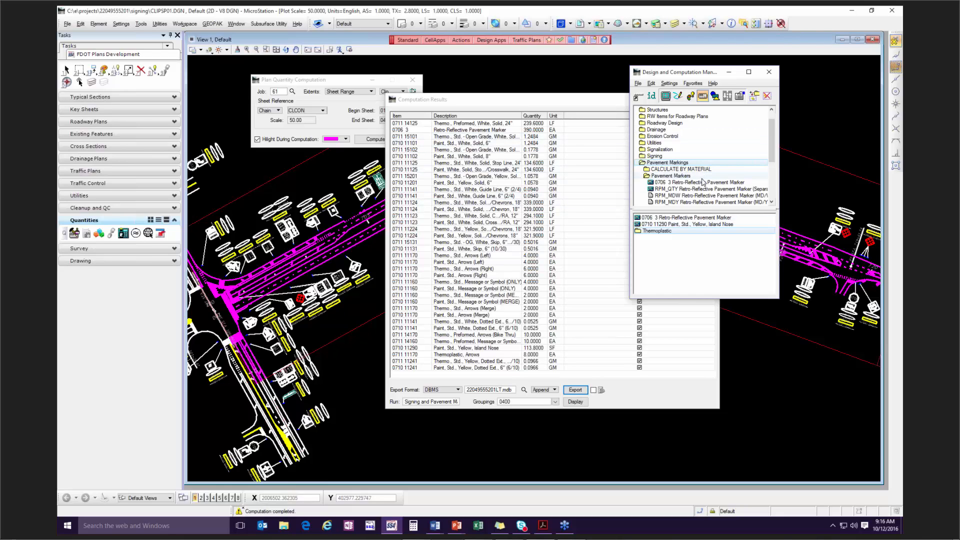
left_click_drag(681, 72, 734, 113)
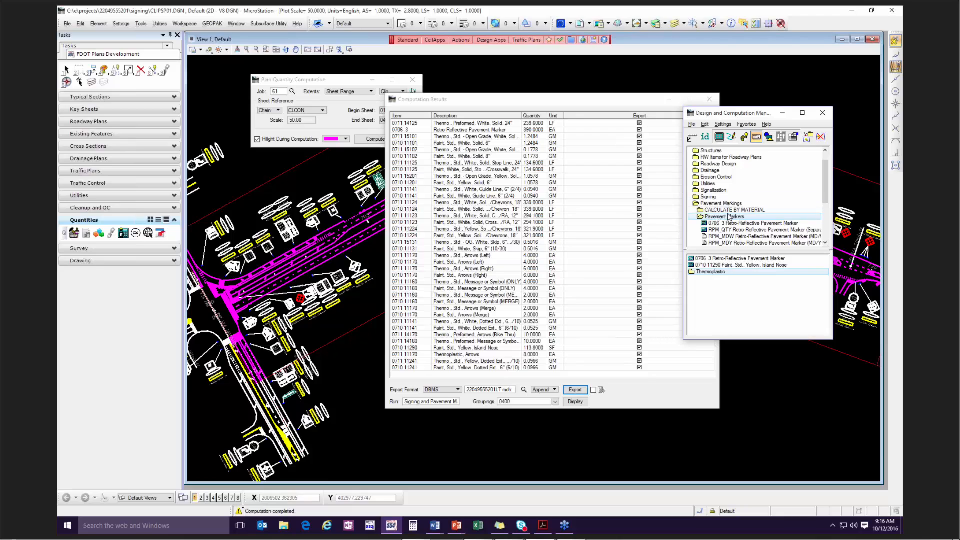
left_click(743, 223)
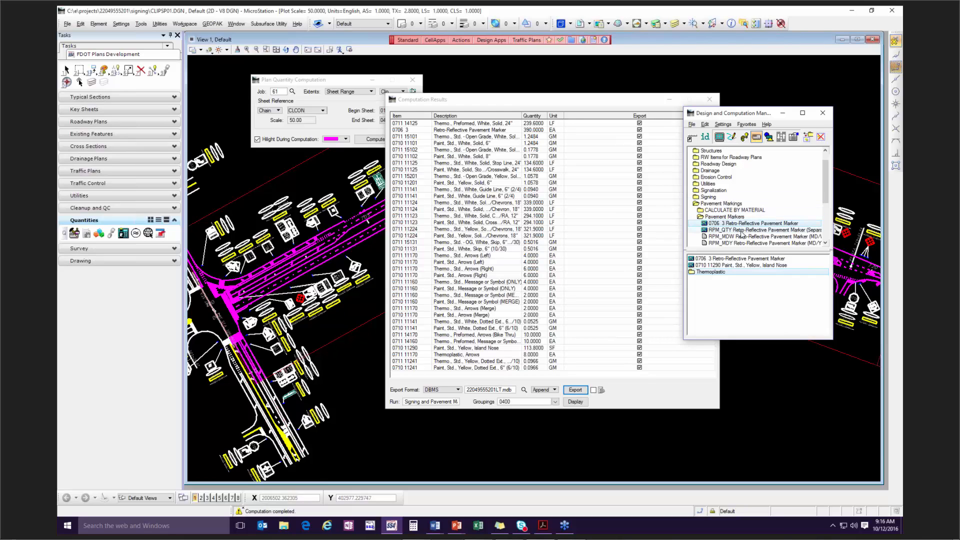
left_click(743, 231)
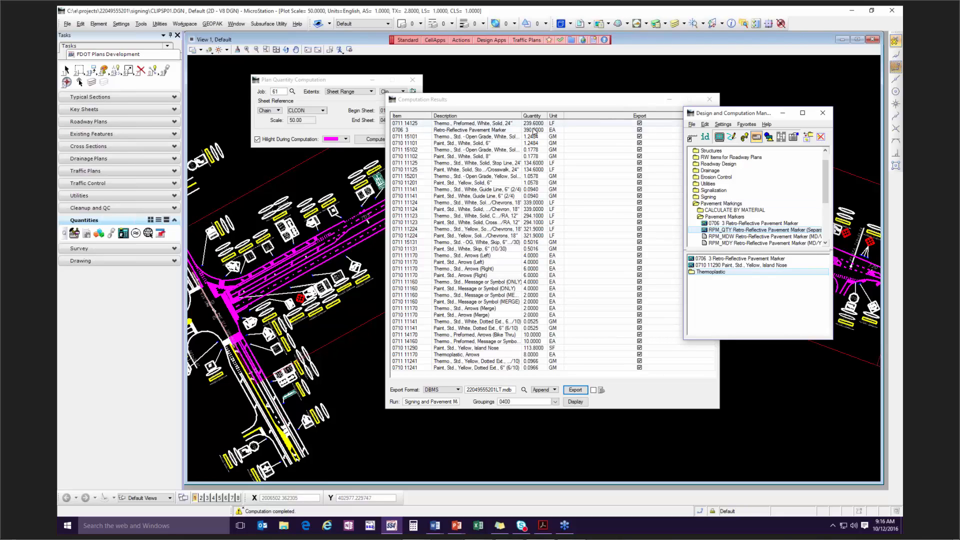
Step: Exclude the Retro-Reflective Pavement Marker item from the export and include it again
left_click(516, 130)
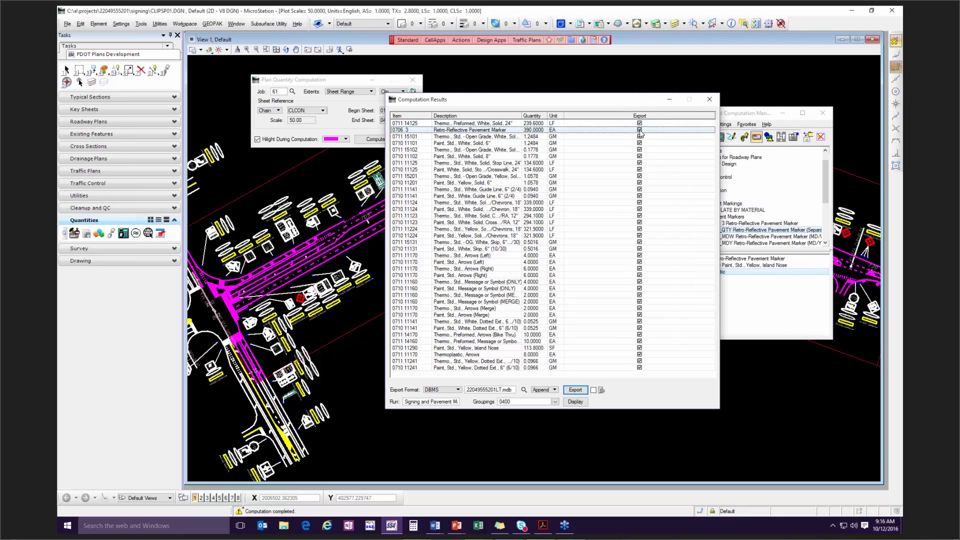
left_click(640, 130)
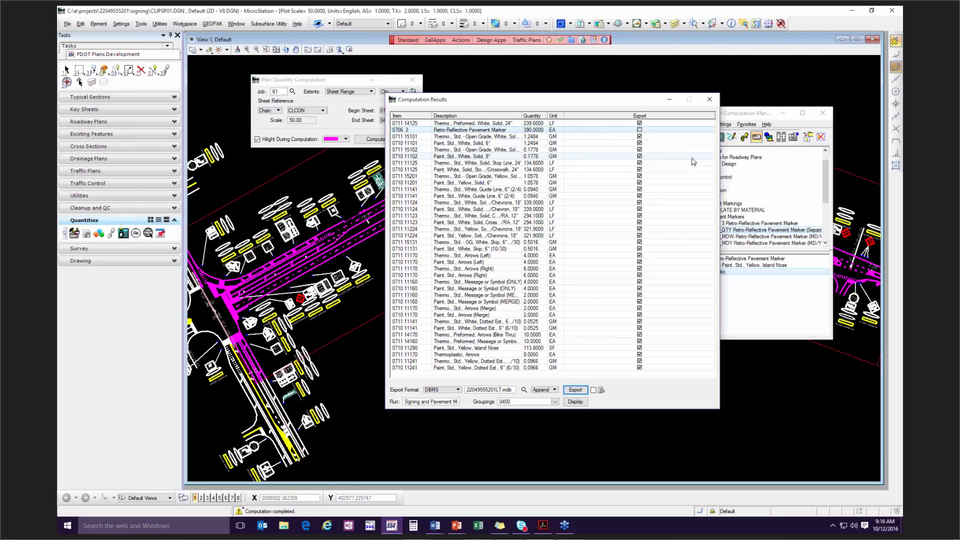
left_click(640, 129)
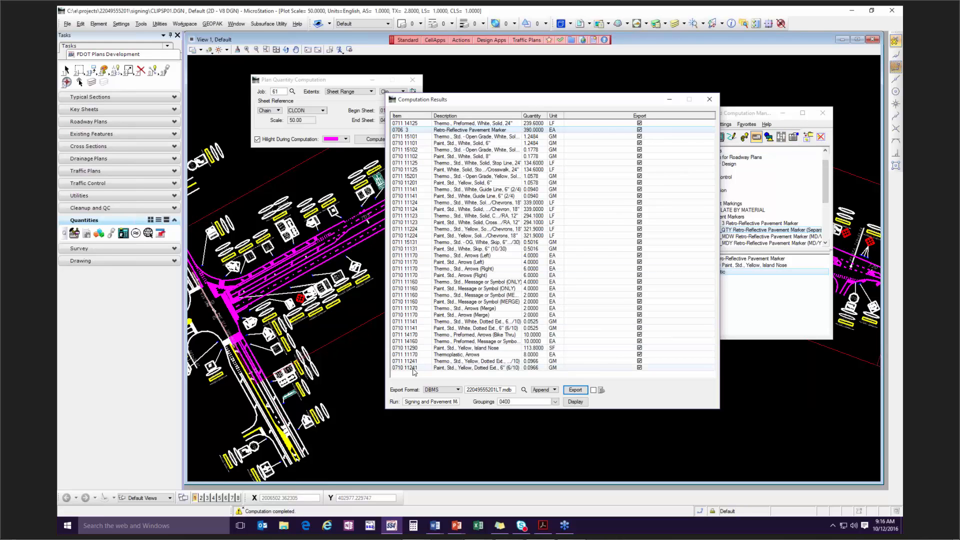
Step: Check the available export formats and exclude the Thermoplastic, Arrows item from the export
left_click_drag(500, 99, 504, 65)
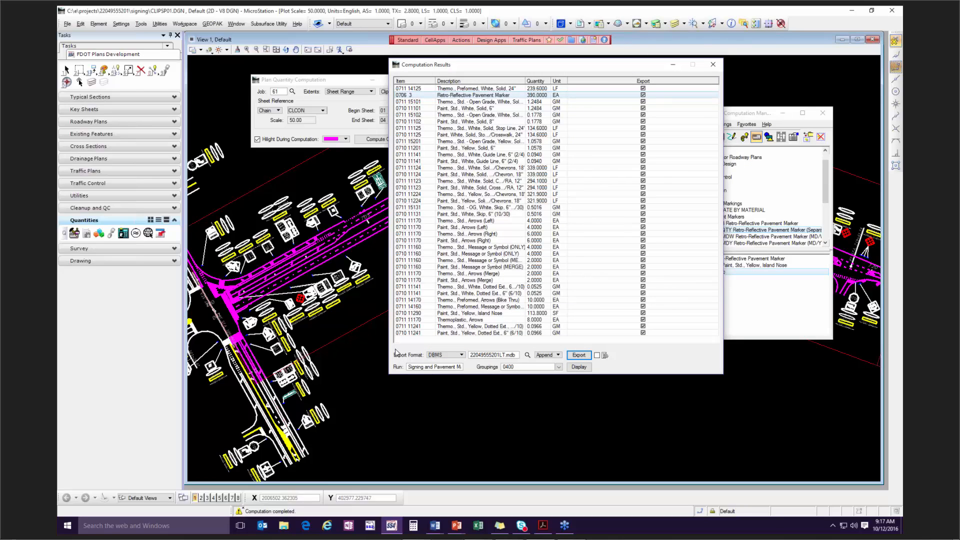
left_click(451, 358)
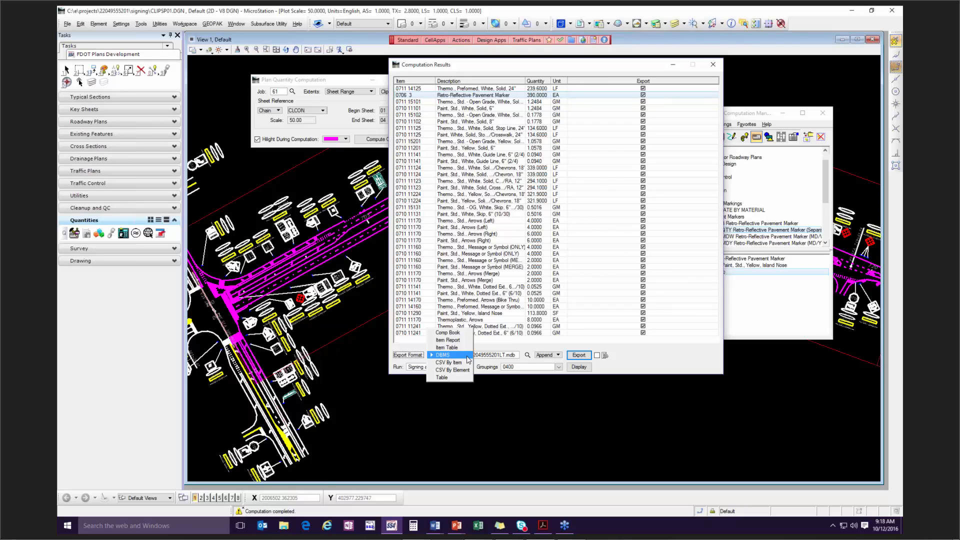
left_click(522, 348)
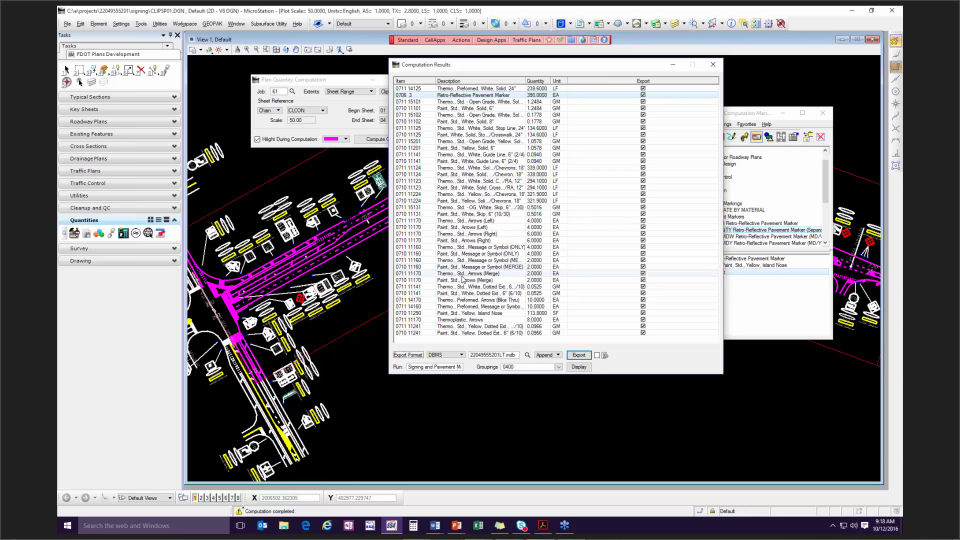
left_click(509, 322)
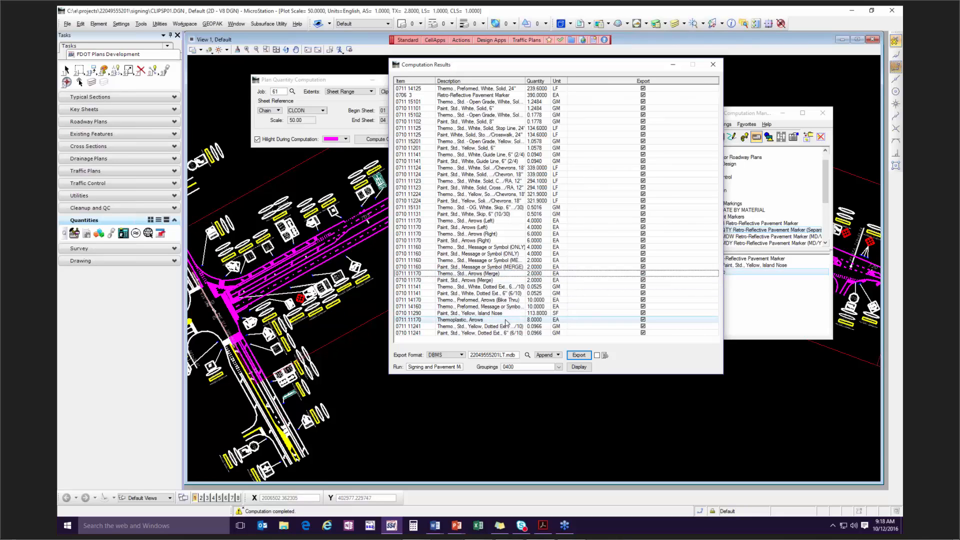
left_click(643, 319)
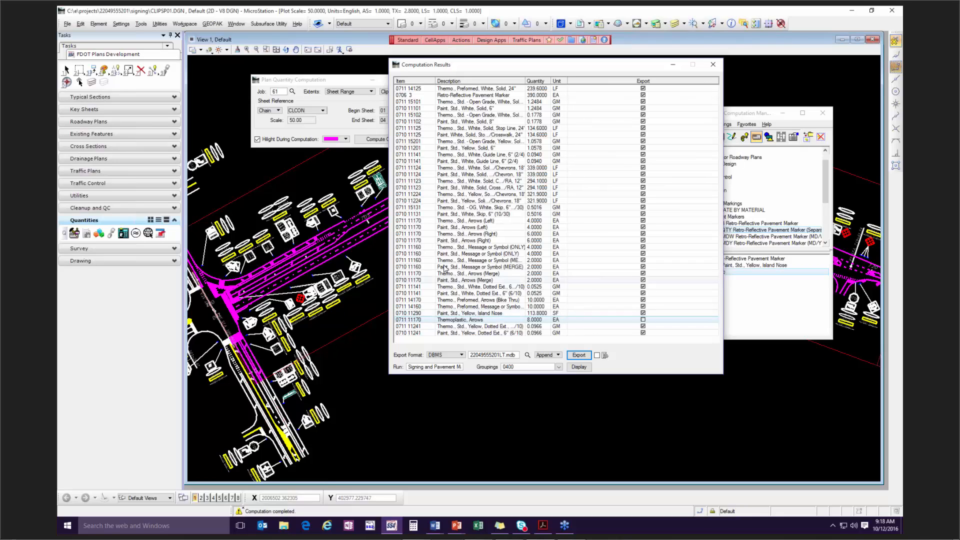
Step: Review the thermoplastic and paint MERGE message items and the right arrow item in the computation results
left_click(507, 269)
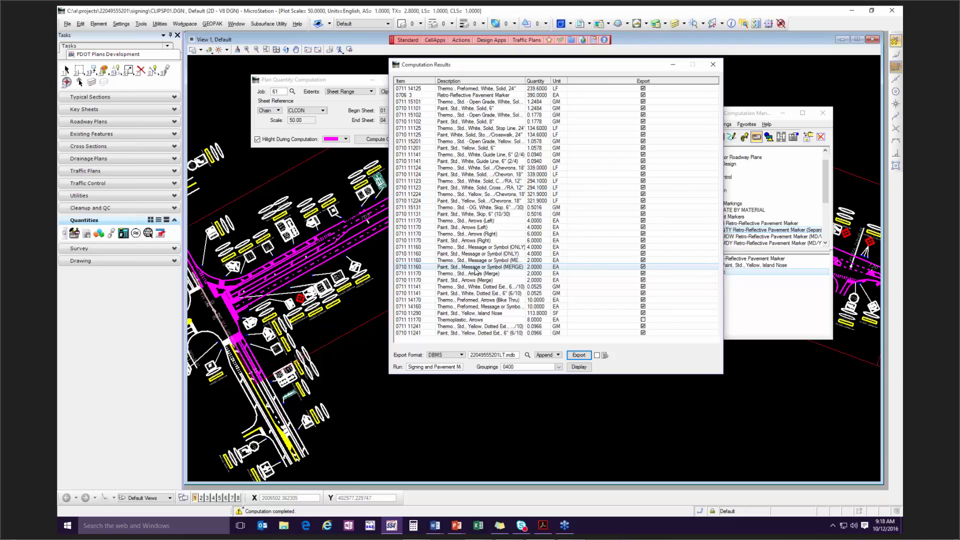
left_click(493, 260)
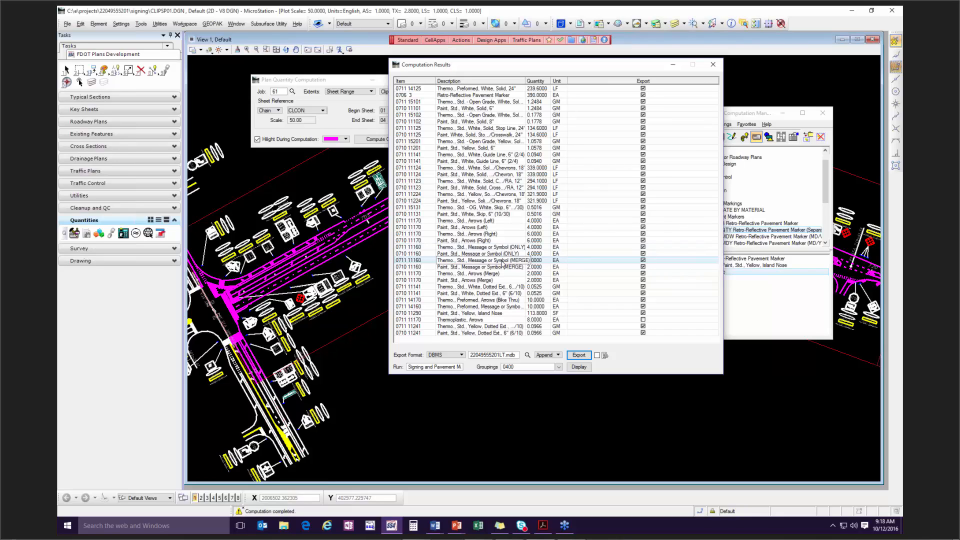
left_click(469, 233)
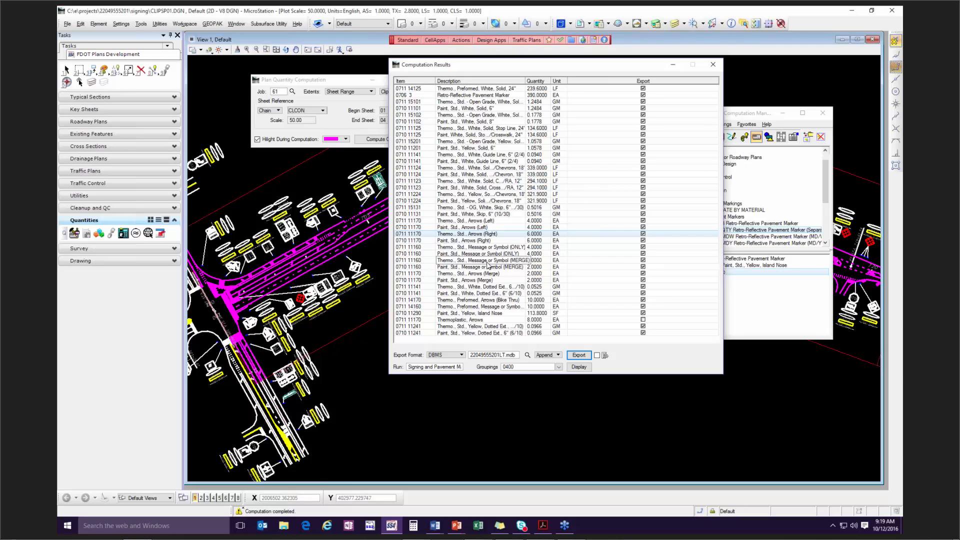
left_click(449, 356)
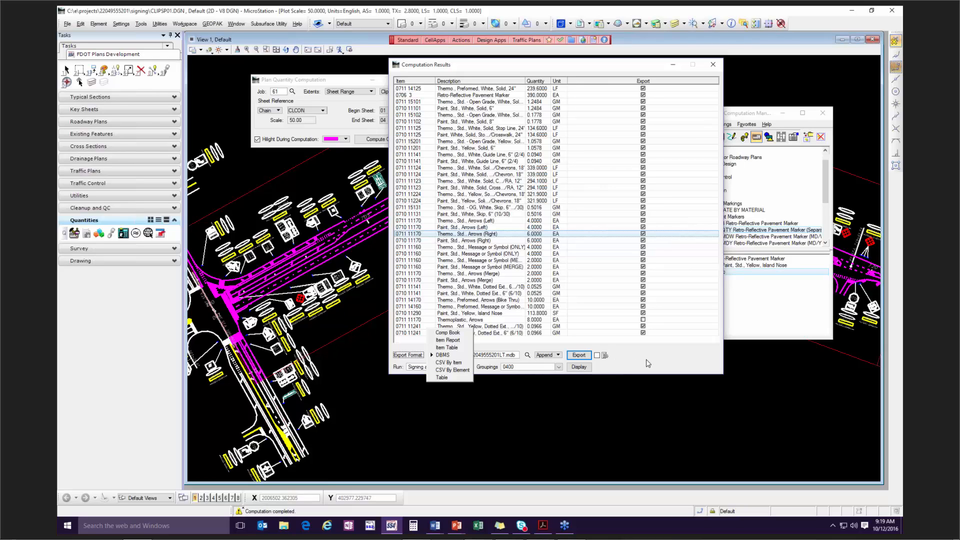
left_click(465, 355)
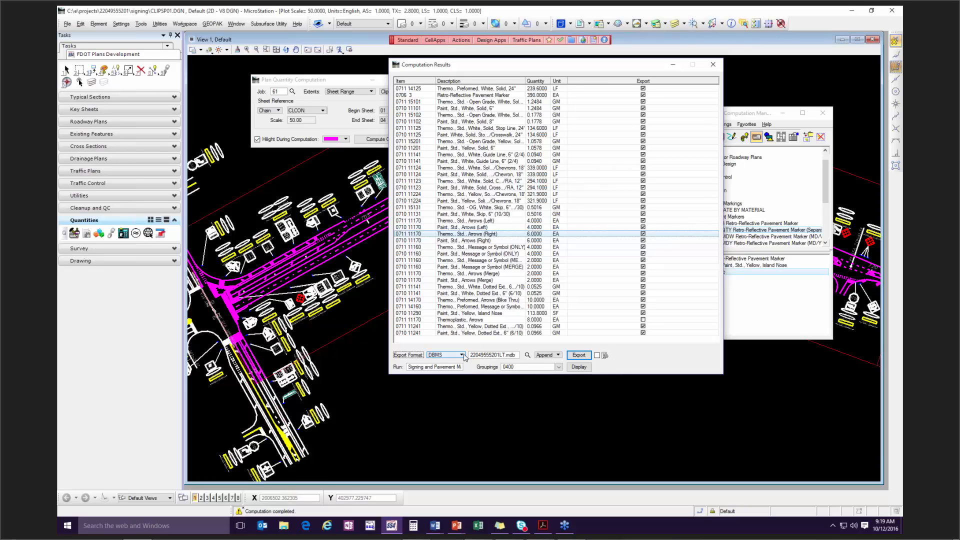
left_click_drag(499, 356, 505, 357)
left_click(502, 356)
double_click(502, 355)
type("SS")
left_click(496, 355)
type("01SP")
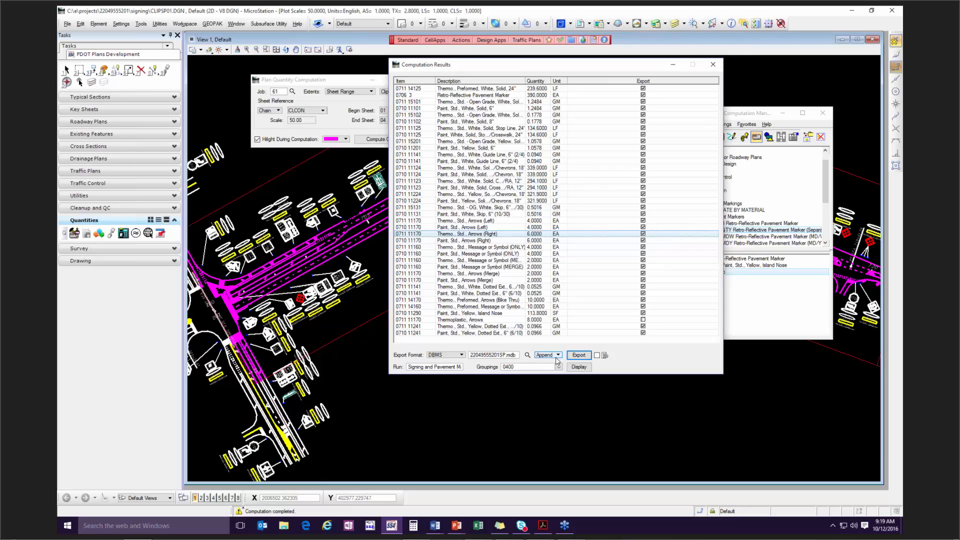
type("M")
Step: Set the export to create a new database with groupings 0300, keeping the Signing and Pavement Markings run name
left_click(557, 355)
left_click(556, 348)
left_click_drag(411, 368, 474, 371)
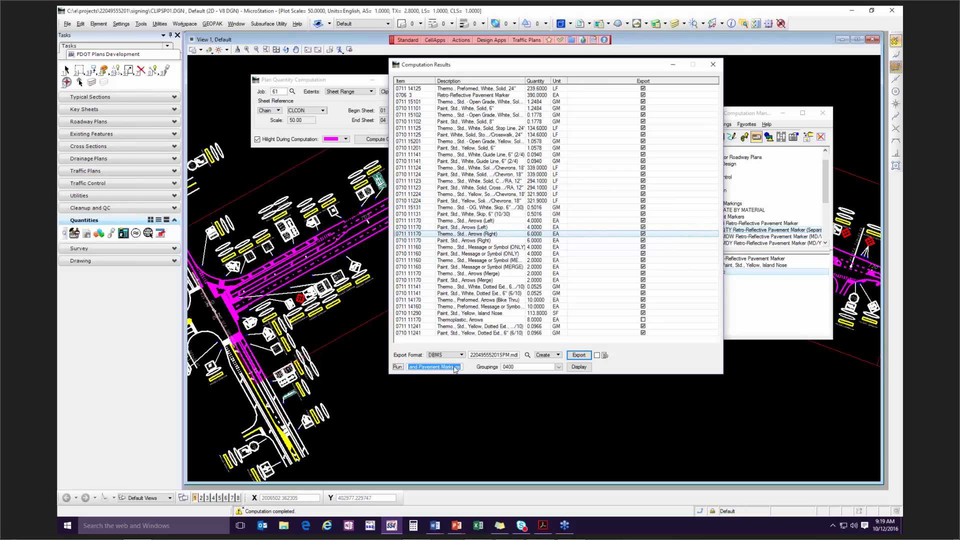
key("Tab")
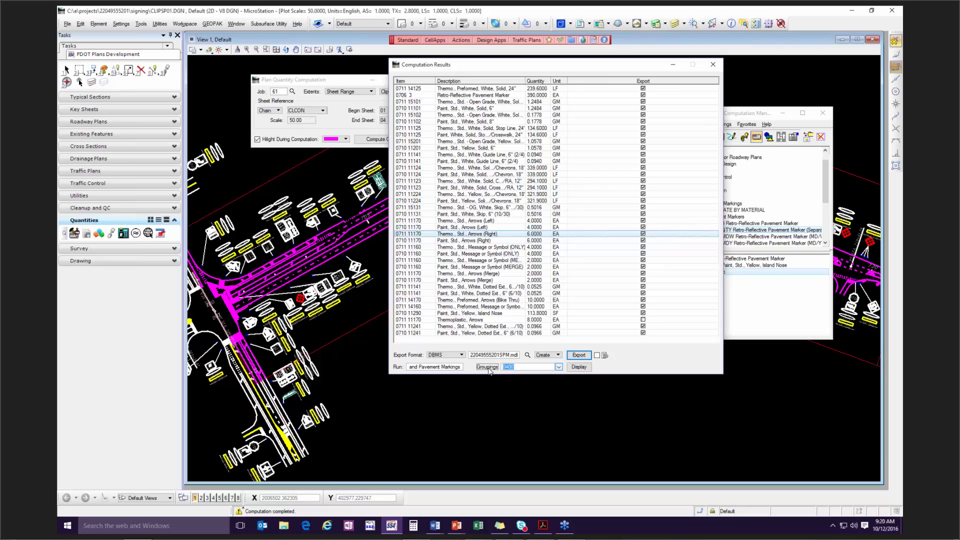
type("0300")
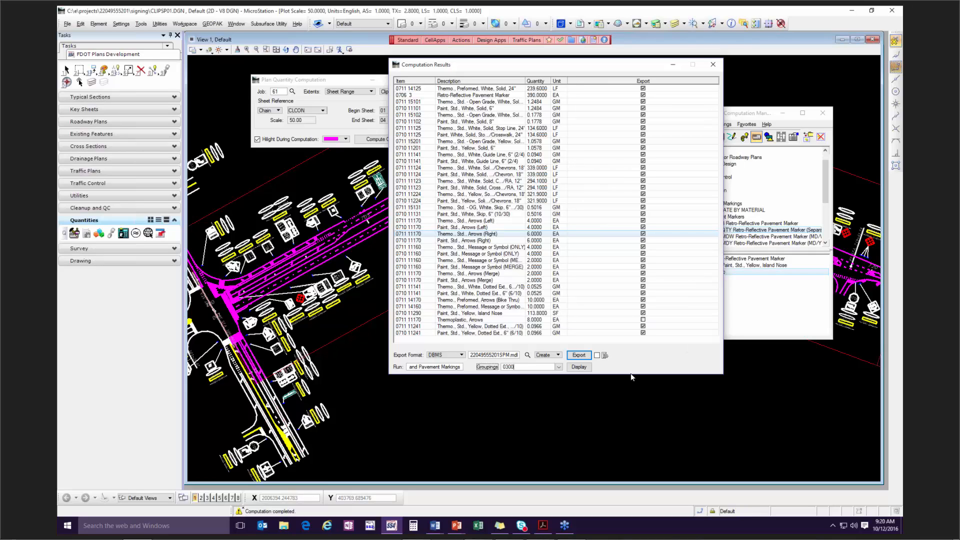
Step: Export the included pavement marking quantities to the database and close the computation results
left_click(587, 358)
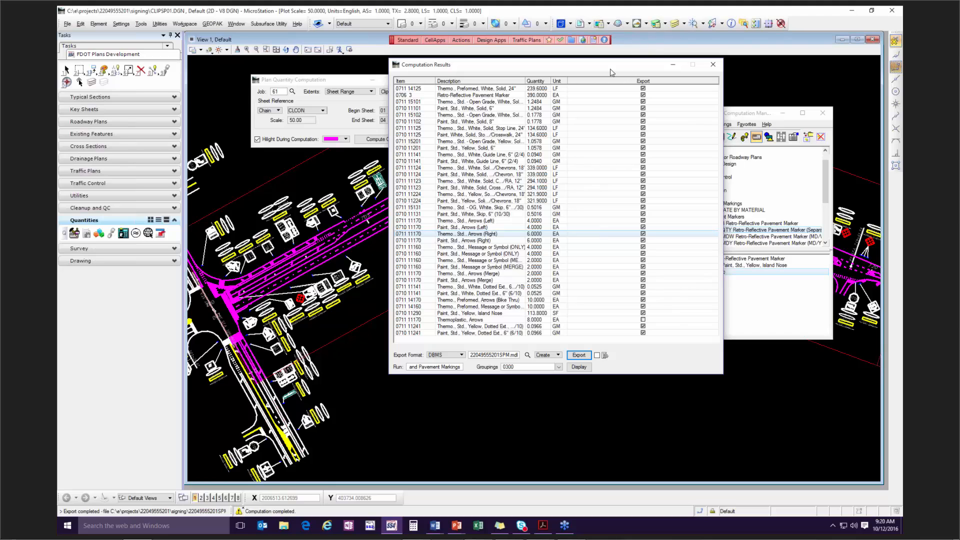
left_click_drag(614, 68, 616, 90)
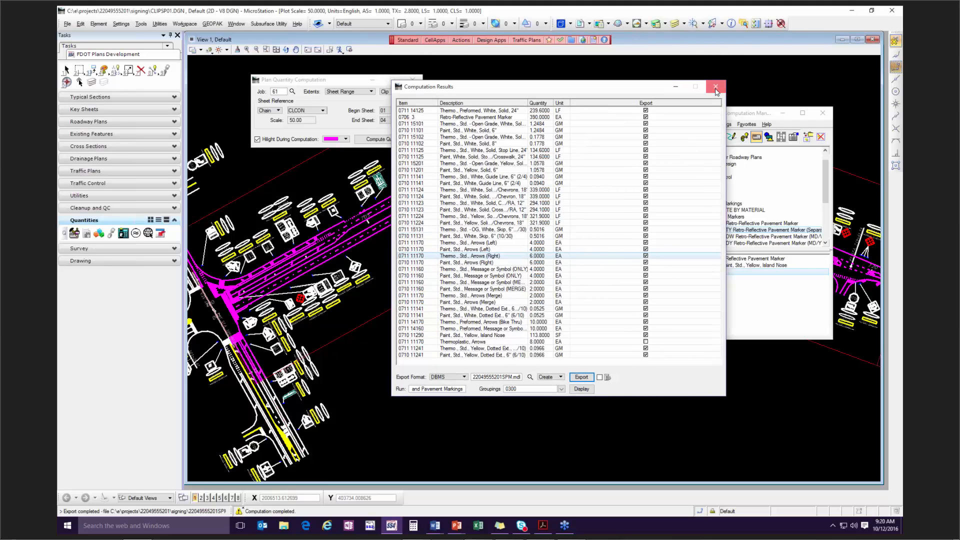
left_click(715, 88)
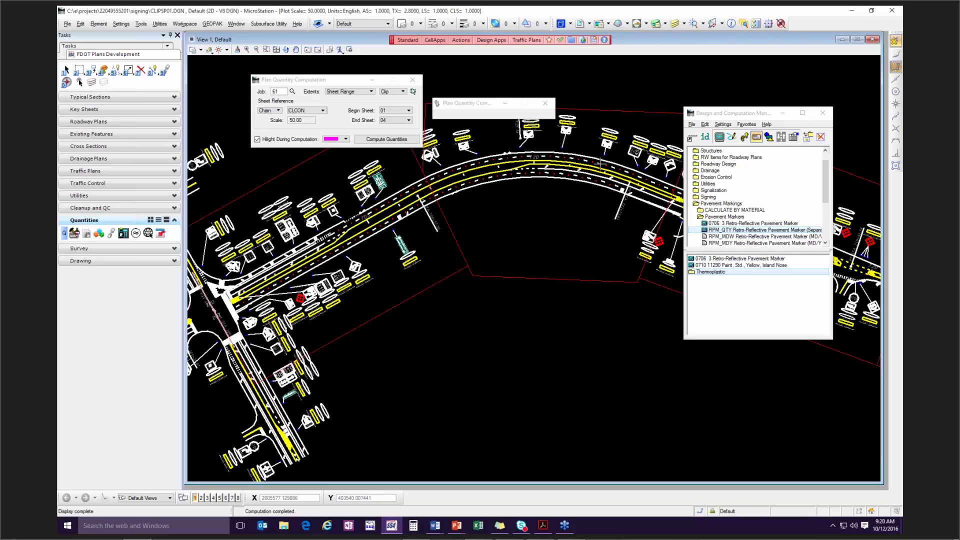
Step: Clear the pay item collection and compute the plan quantities of the Signing category for sheets 01 to 04
right_click(750, 256)
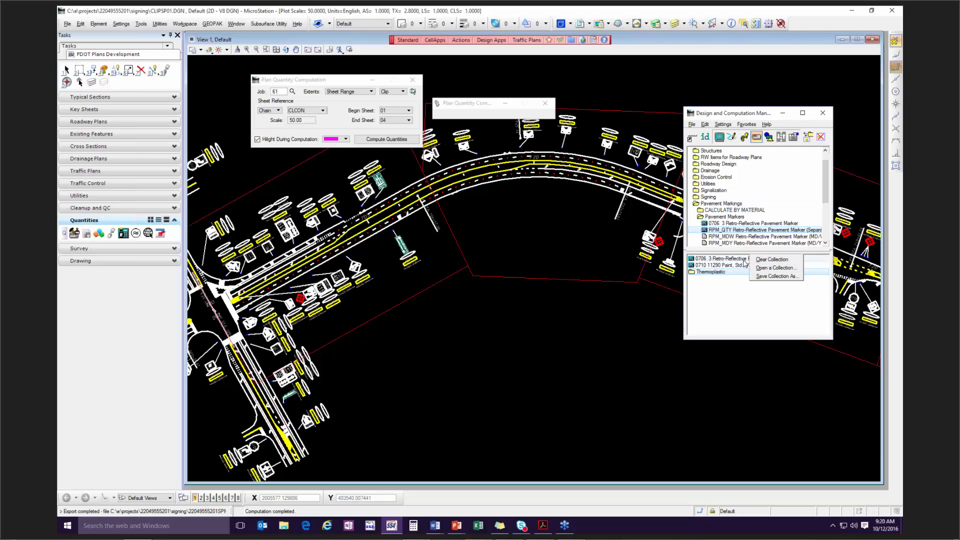
left_click(765, 260)
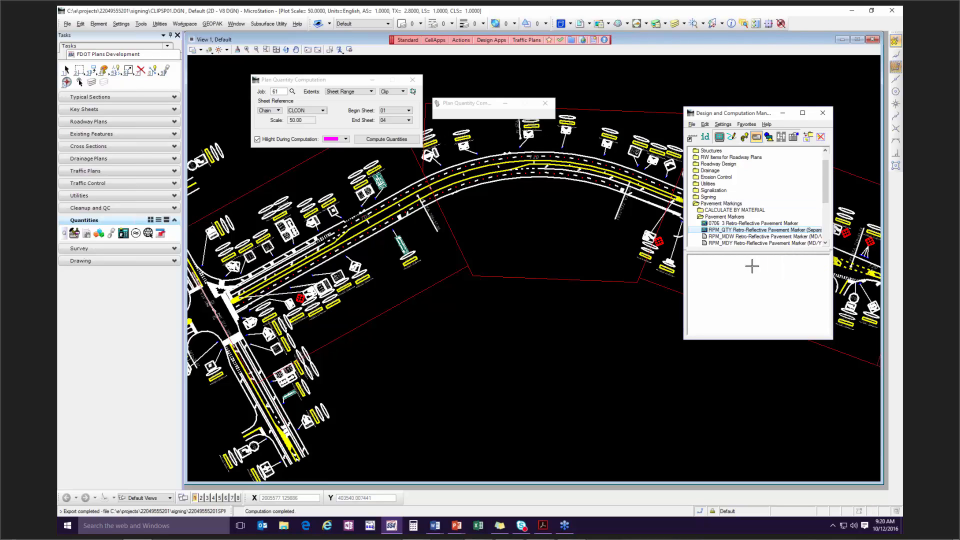
left_click(710, 199)
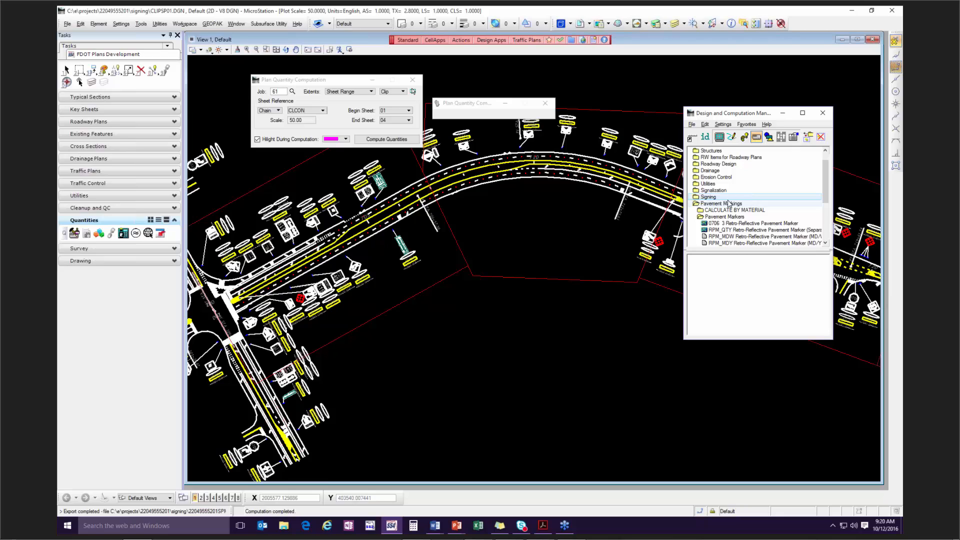
left_click(307, 93)
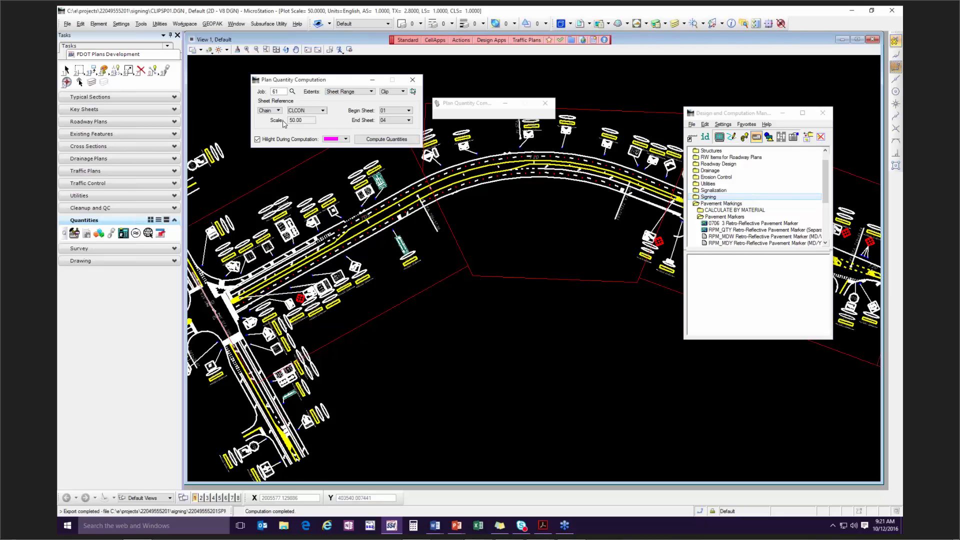
left_click(395, 140)
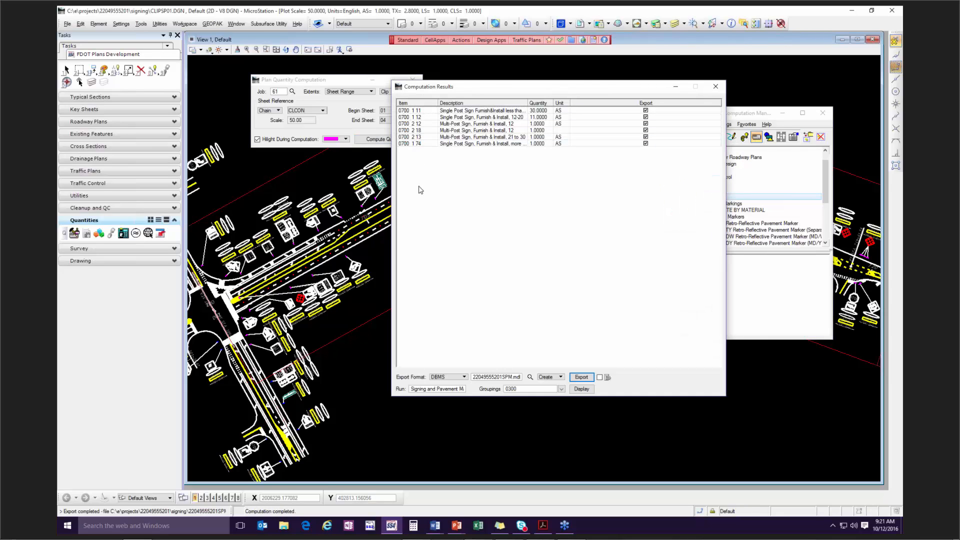
left_click(561, 377)
left_click(555, 385)
left_click(582, 378)
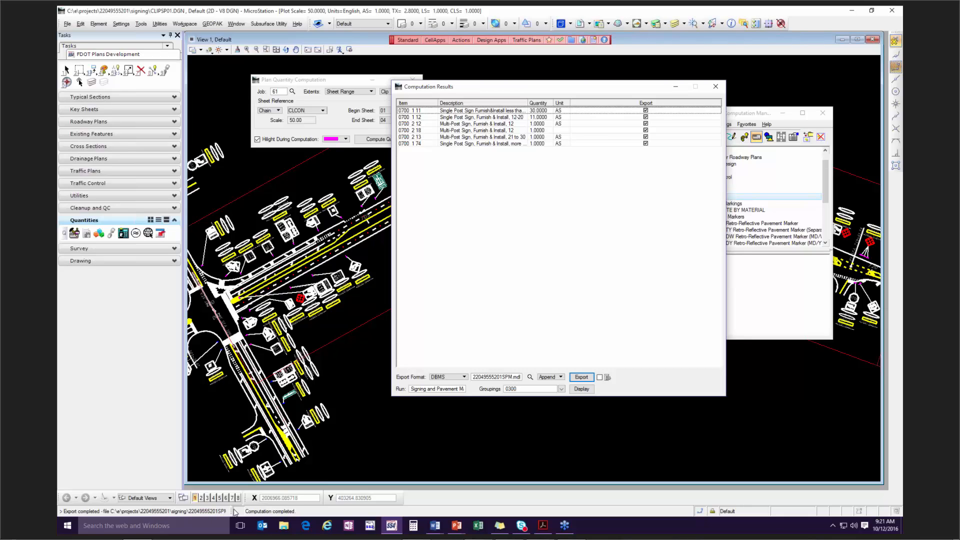
left_click(715, 86)
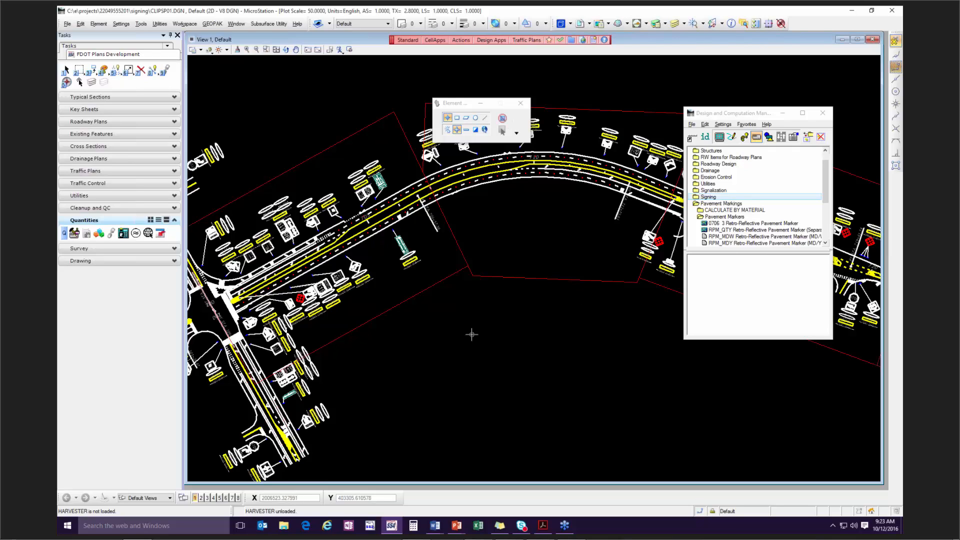
Step: Open Quantity Manager and reposition its window over the drawing
right_click(284, 94)
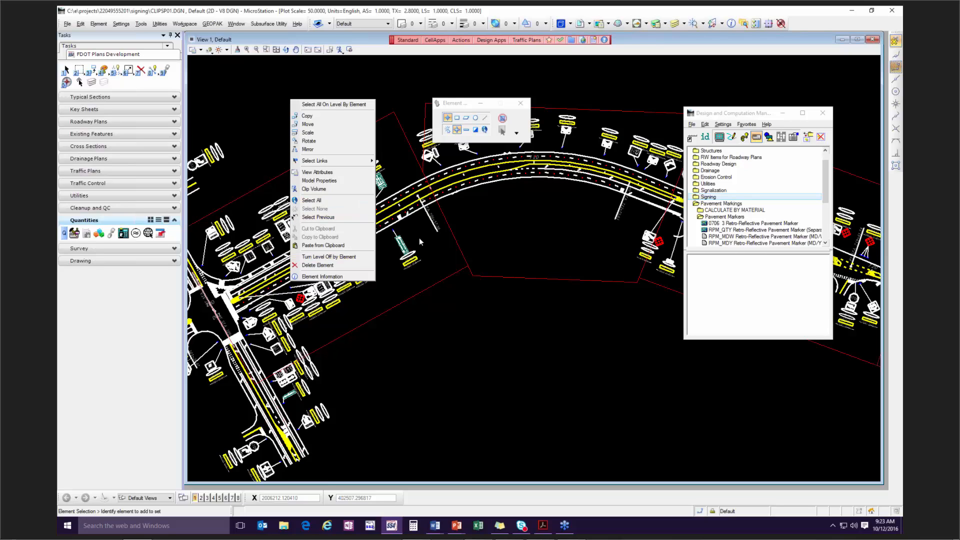
left_click(212, 24)
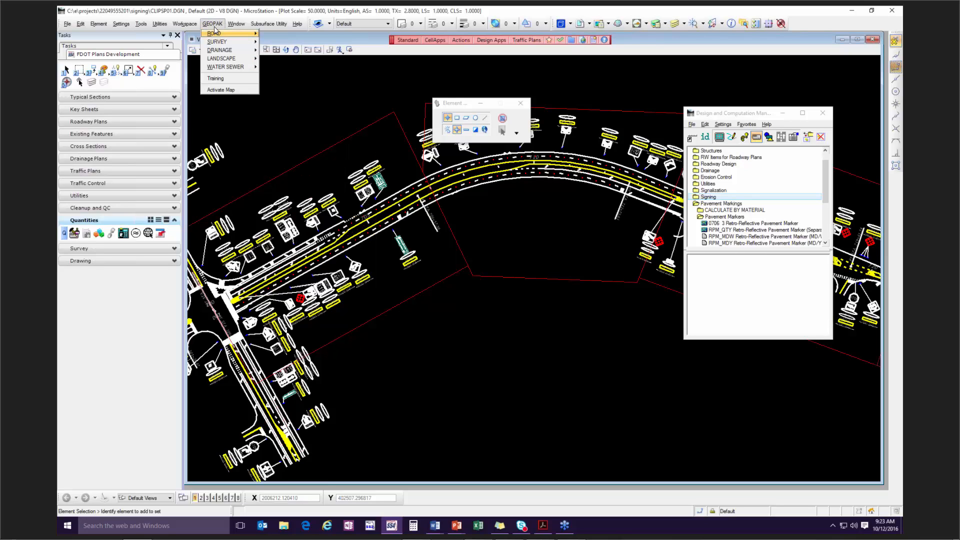
mouse_move(217, 34)
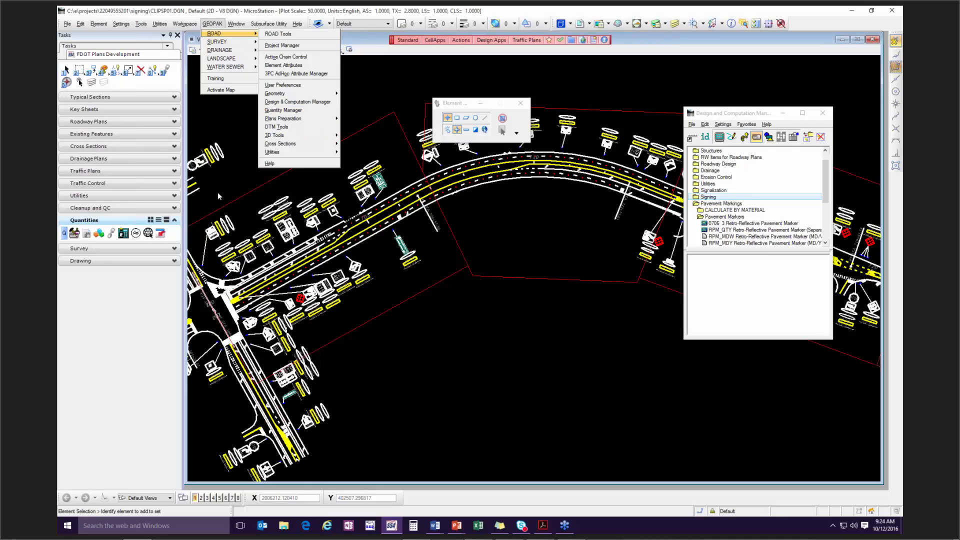
left_click(119, 226)
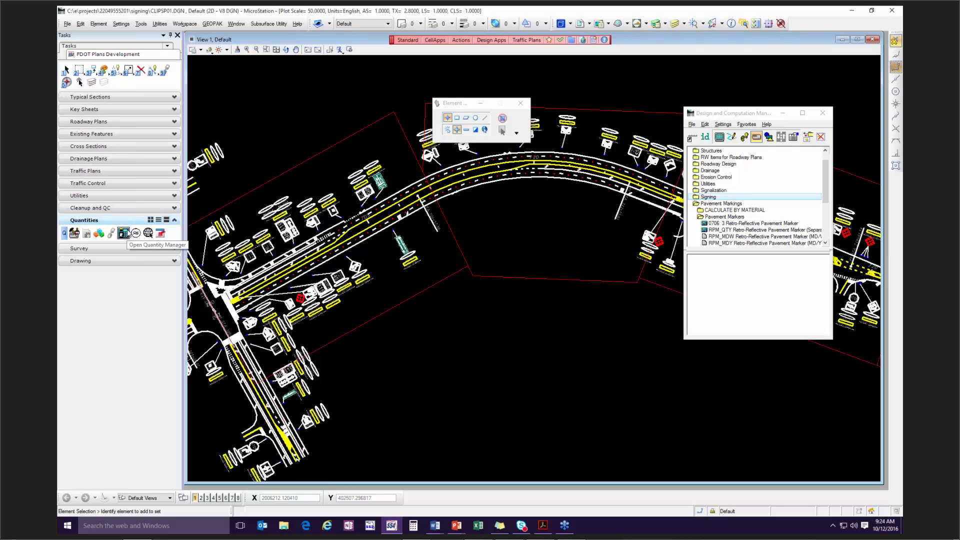
left_click(125, 238)
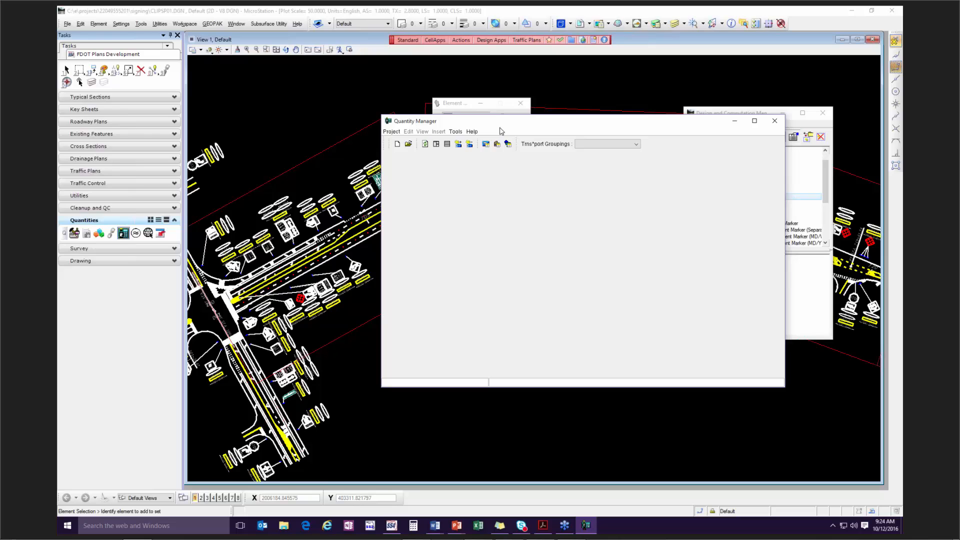
left_click_drag(500, 125, 469, 168)
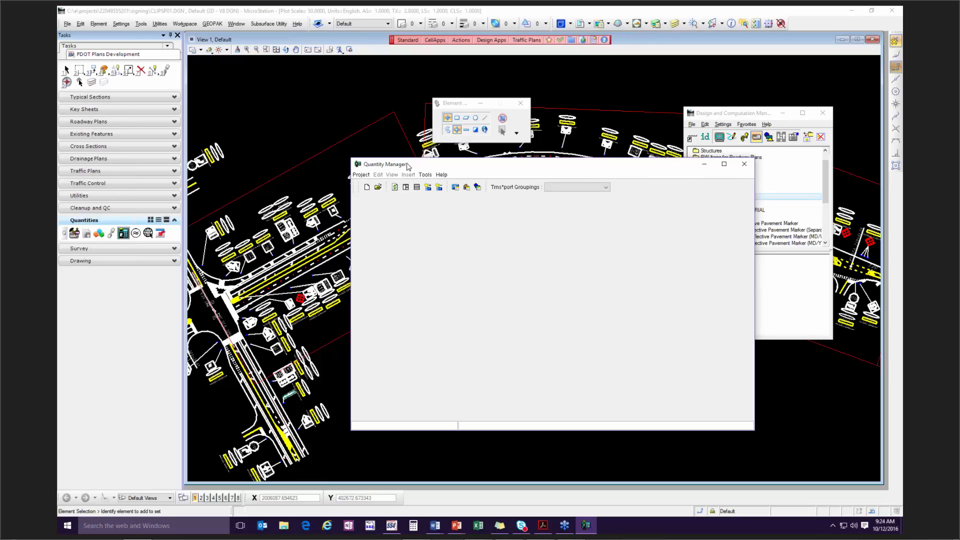
left_click(361, 176)
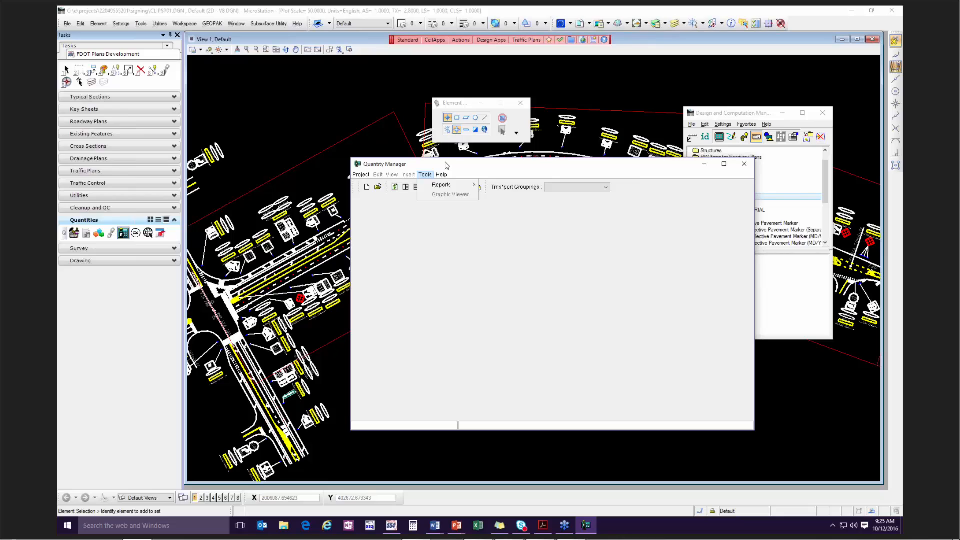
left_click(377, 193)
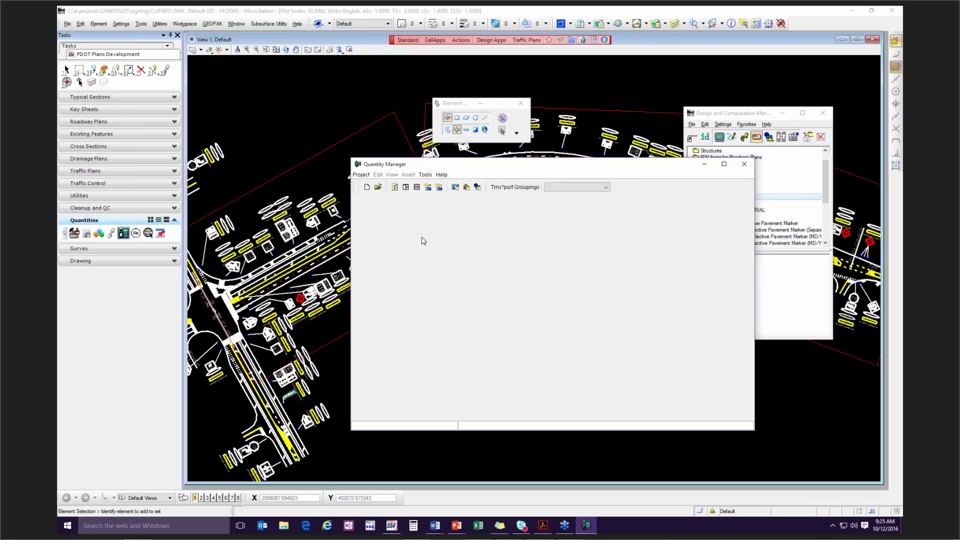
left_click(378, 189)
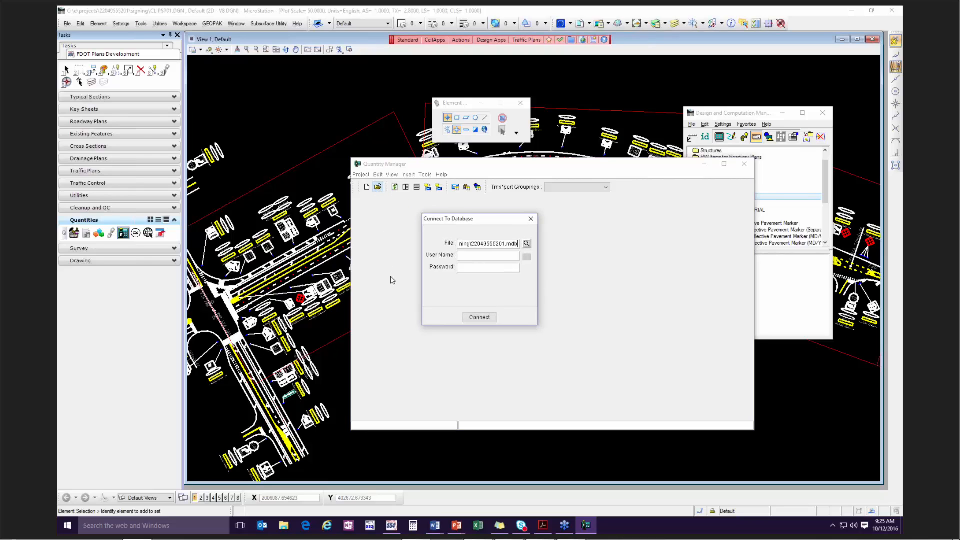
left_click(528, 245)
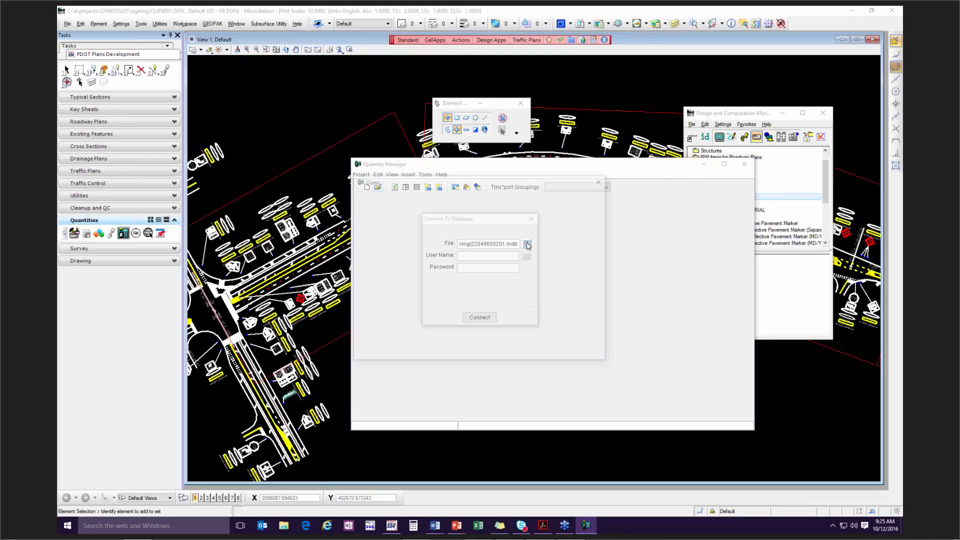
left_click(534, 195)
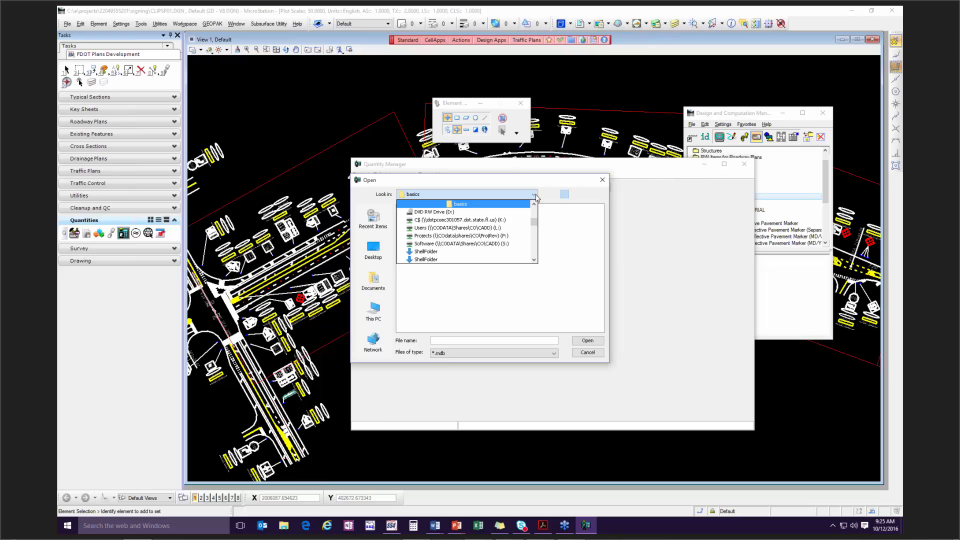
scroll(447, 216, "up", 3)
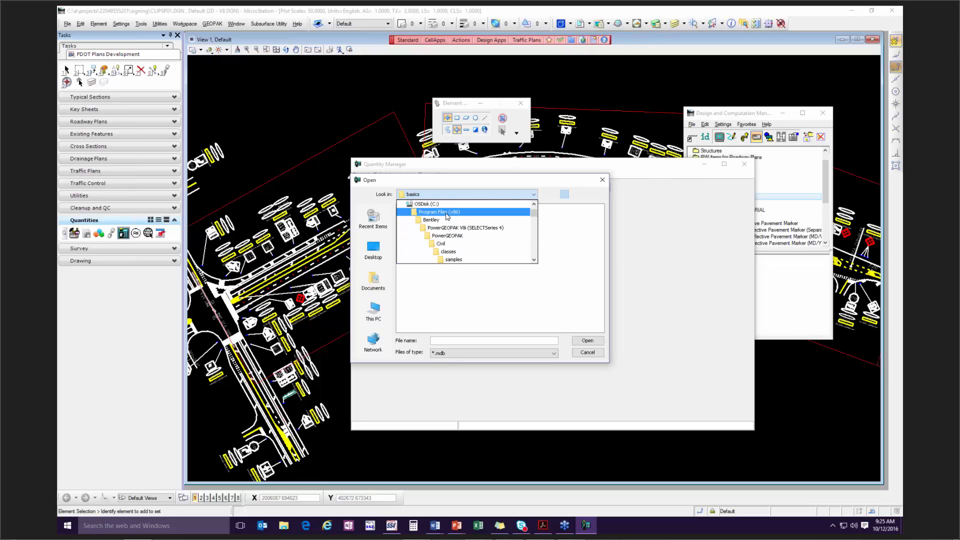
left_click(427, 204)
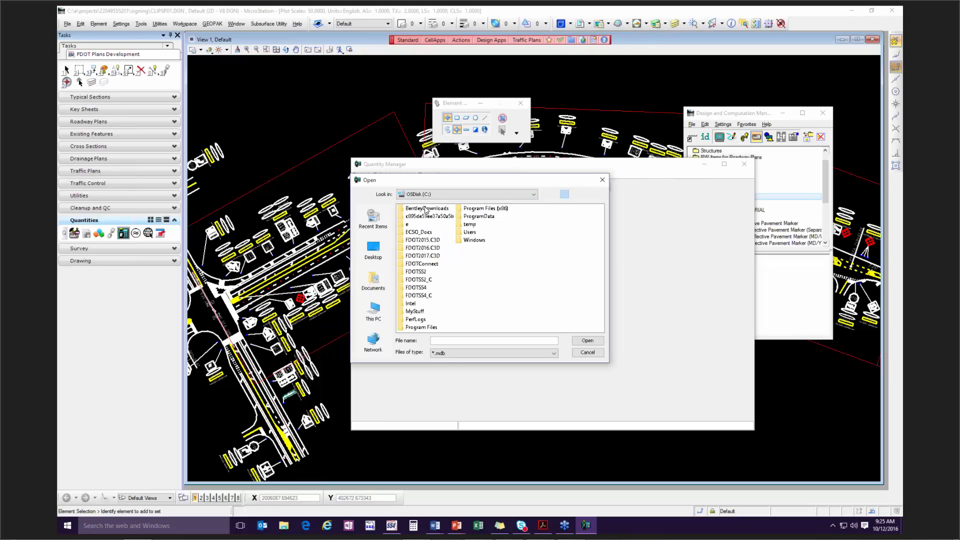
double_click(401, 228)
double_click(403, 209)
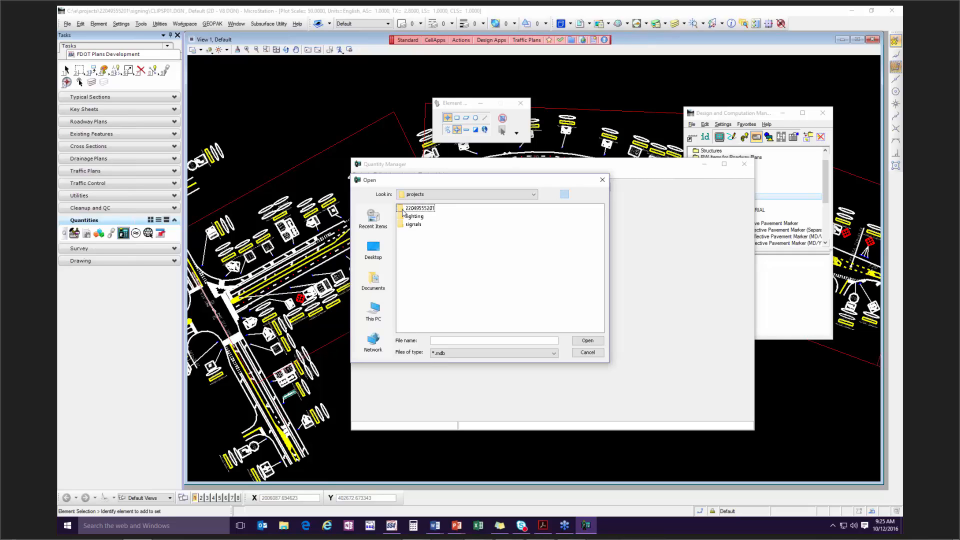
double_click(416, 208)
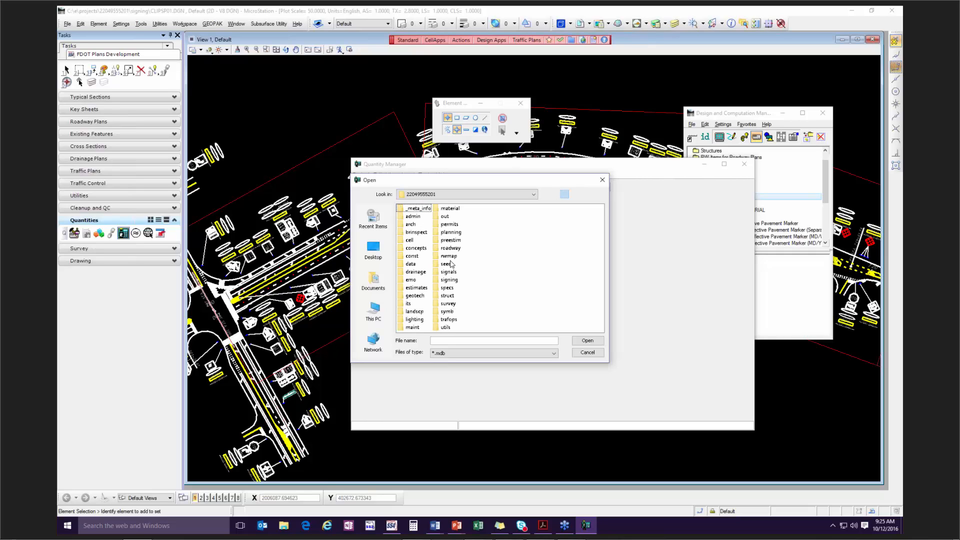
double_click(439, 280)
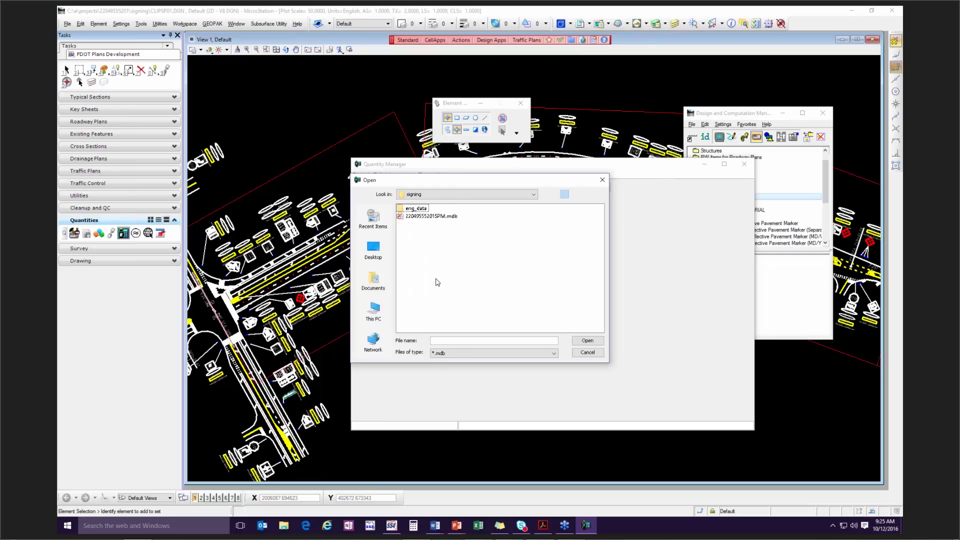
left_click(413, 216)
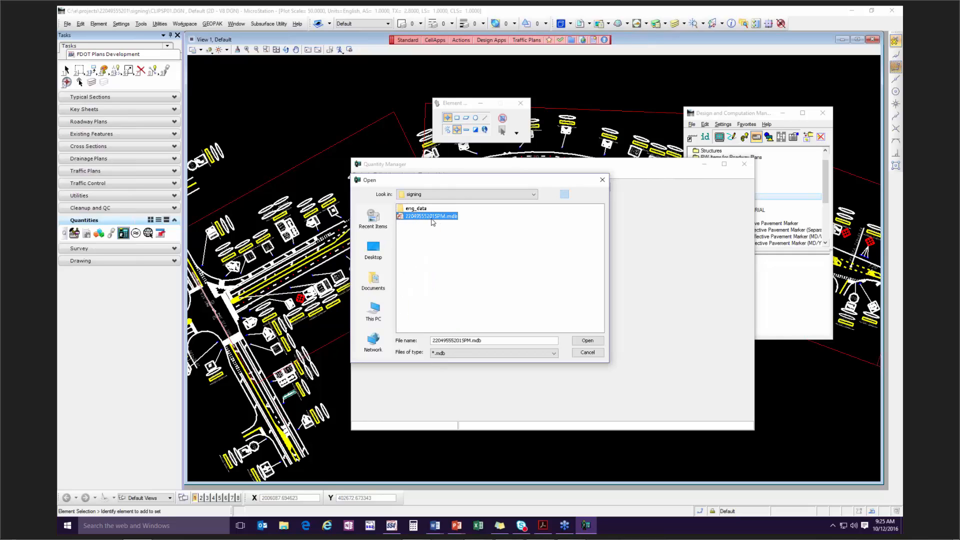
left_click(593, 342)
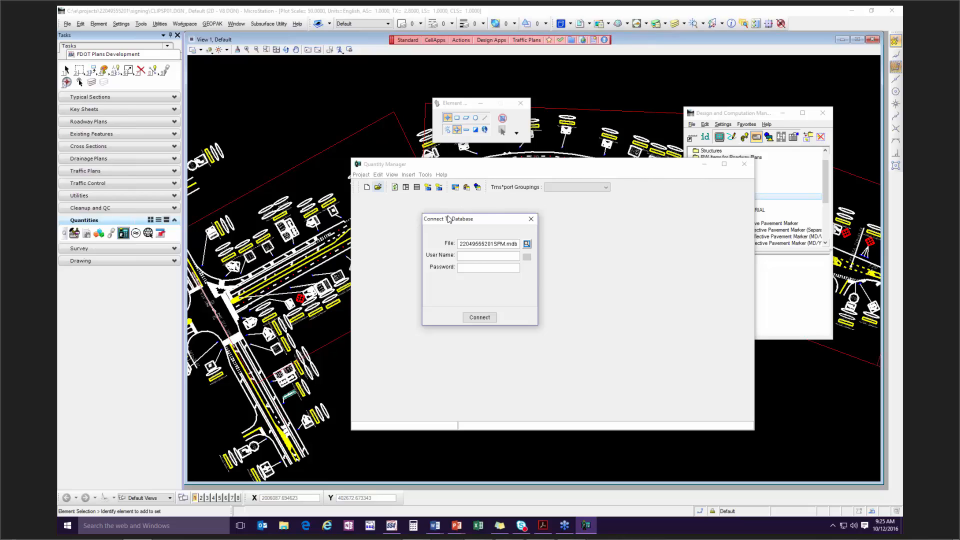
left_click_drag(449, 220, 466, 217)
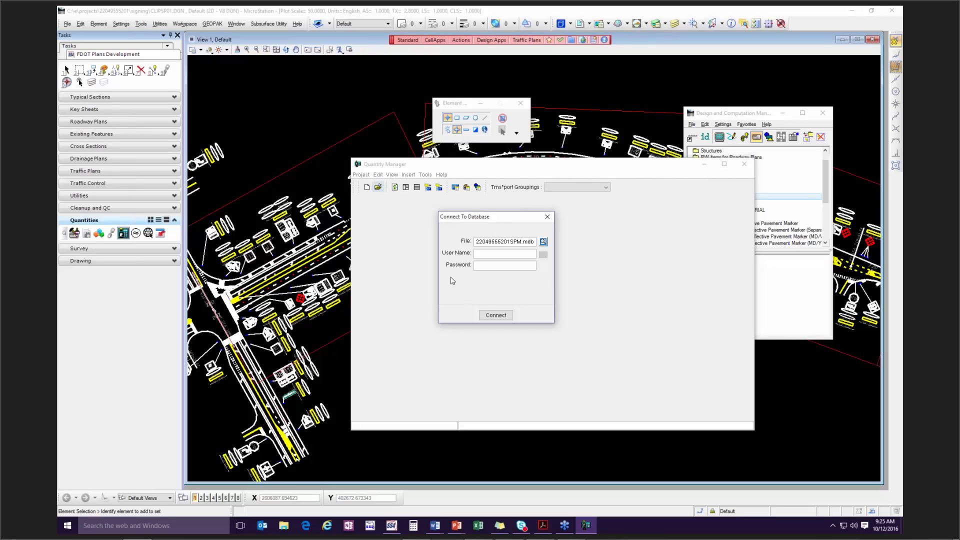
left_click(496, 315)
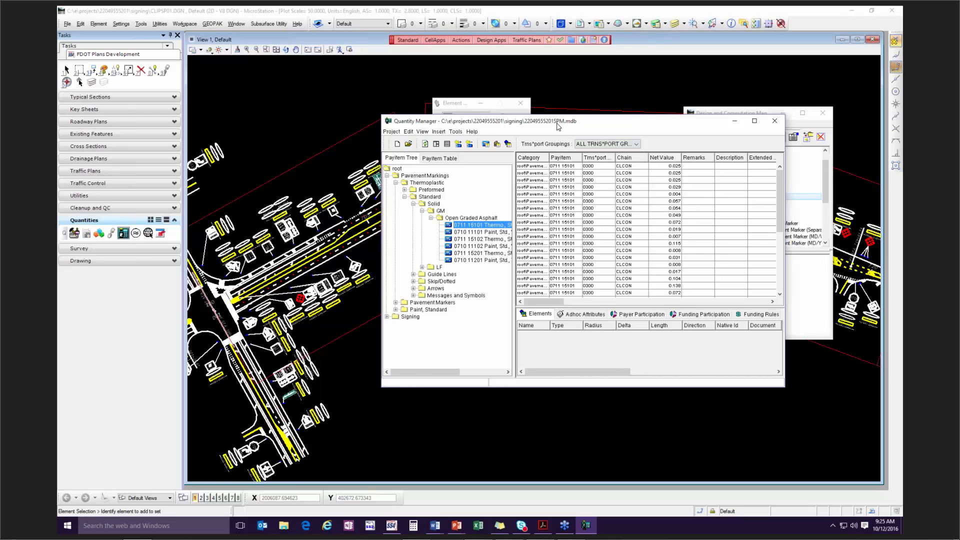
left_click_drag(558, 126, 505, 163)
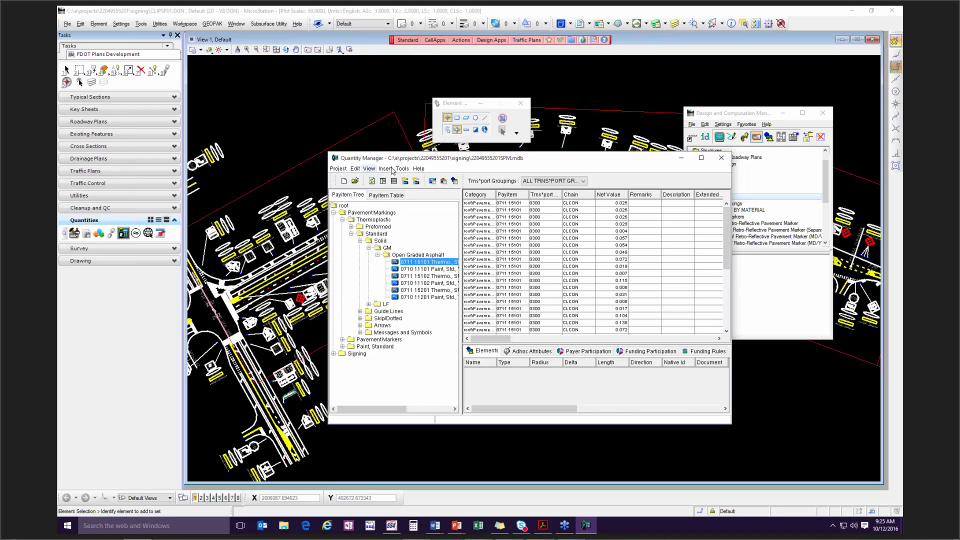
Step: Review the Trns*port Groupings properties of the project, including their default funding rules, and close them
left_click(338, 170)
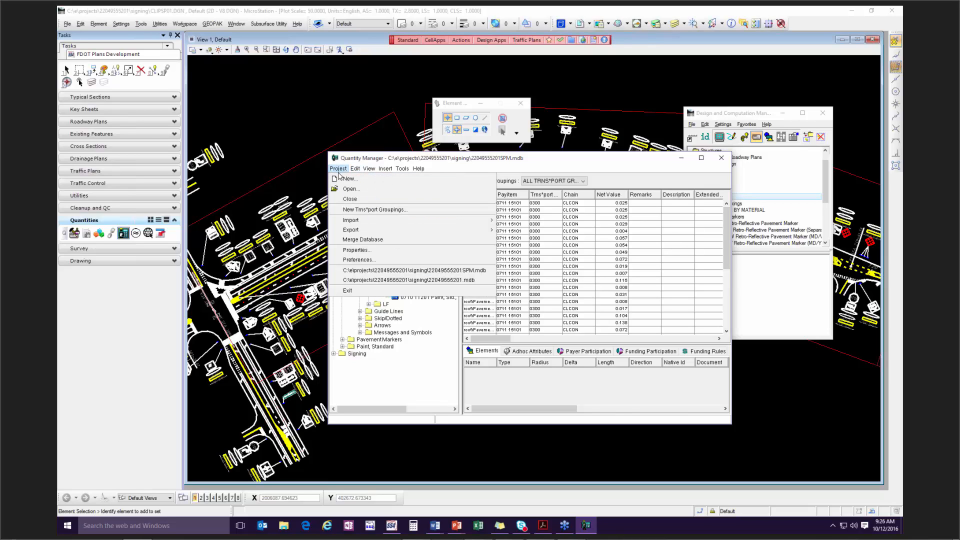
mouse_move(356, 170)
left_click(347, 170)
left_click(358, 169)
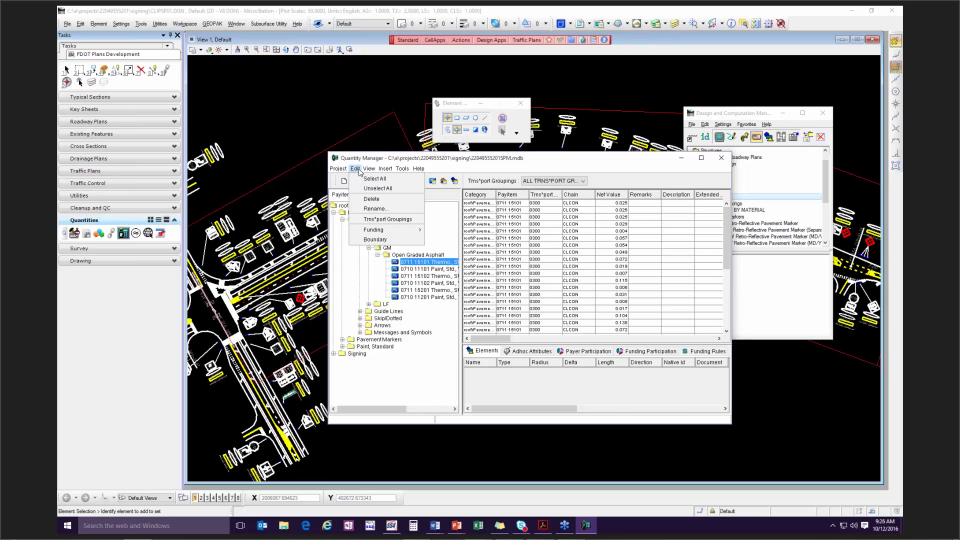
left_click(385, 221)
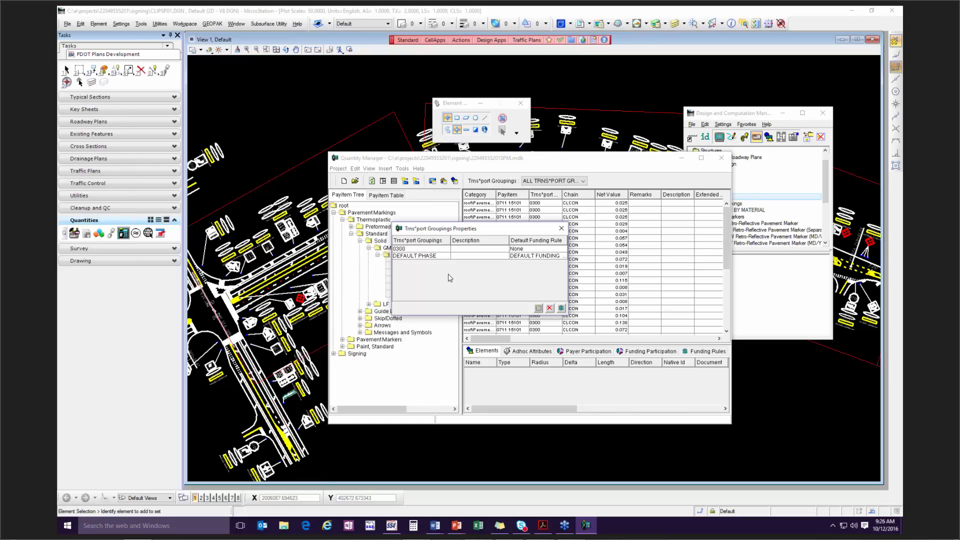
left_click_drag(448, 233, 442, 245)
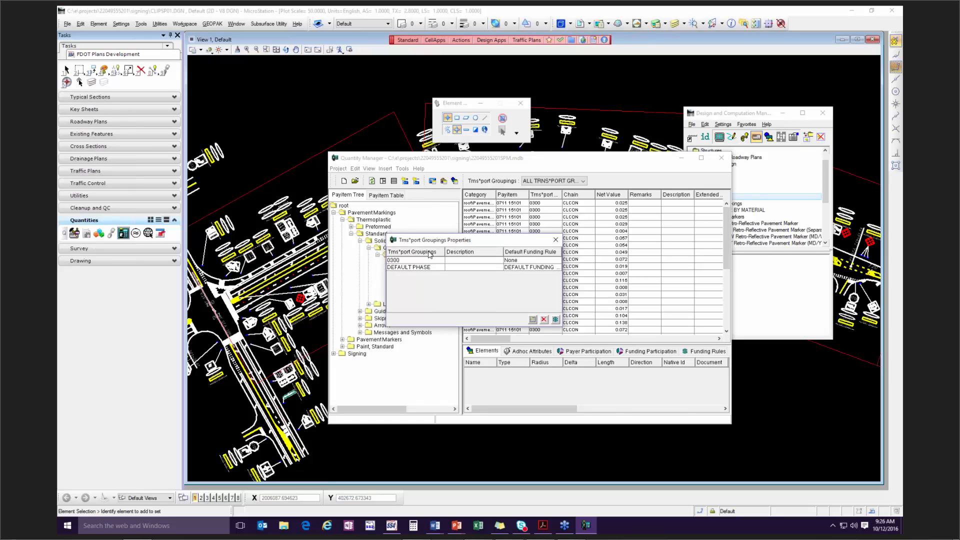
left_click(555, 240)
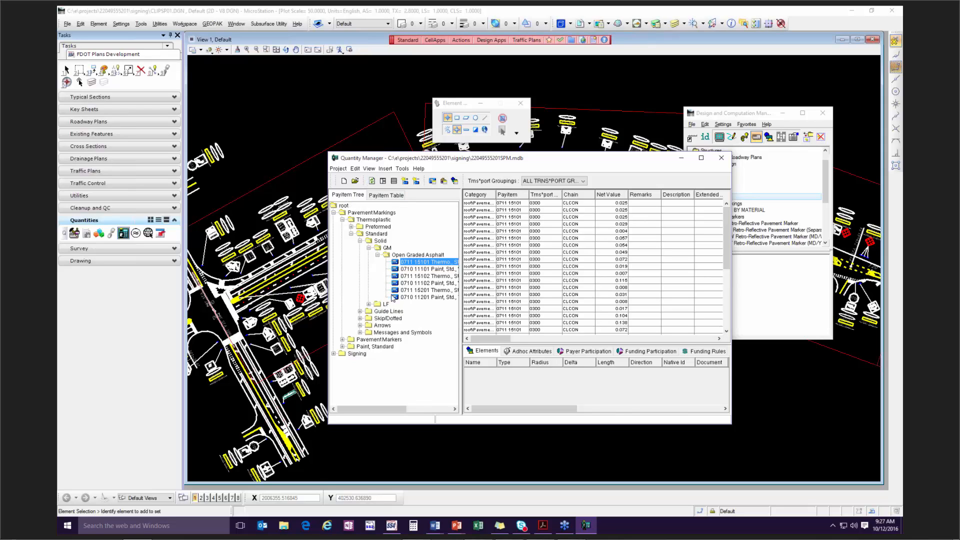
Step: Switch to the stacked layout, make room for the quantity records and inspect the elements of the first 0711 15101 record
left_click(395, 181)
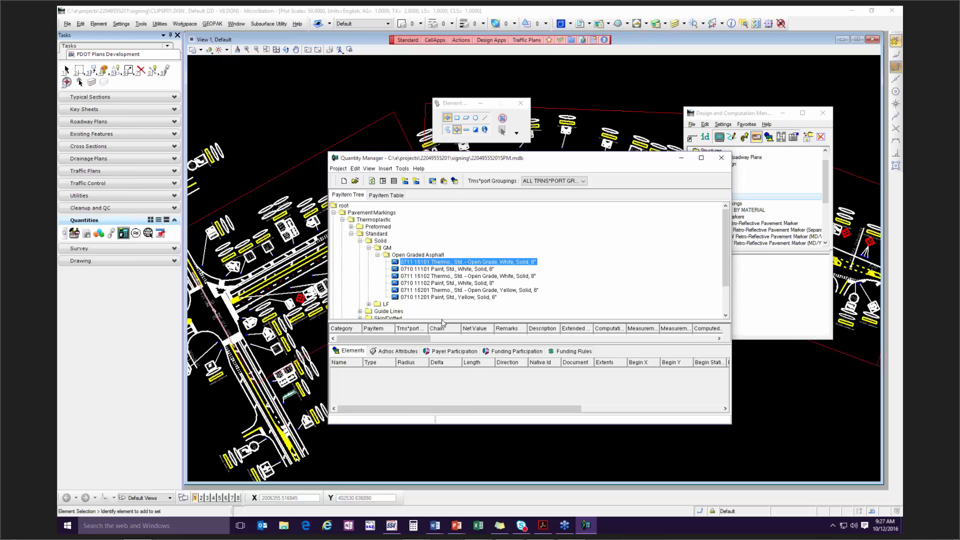
left_click_drag(442, 322, 429, 337)
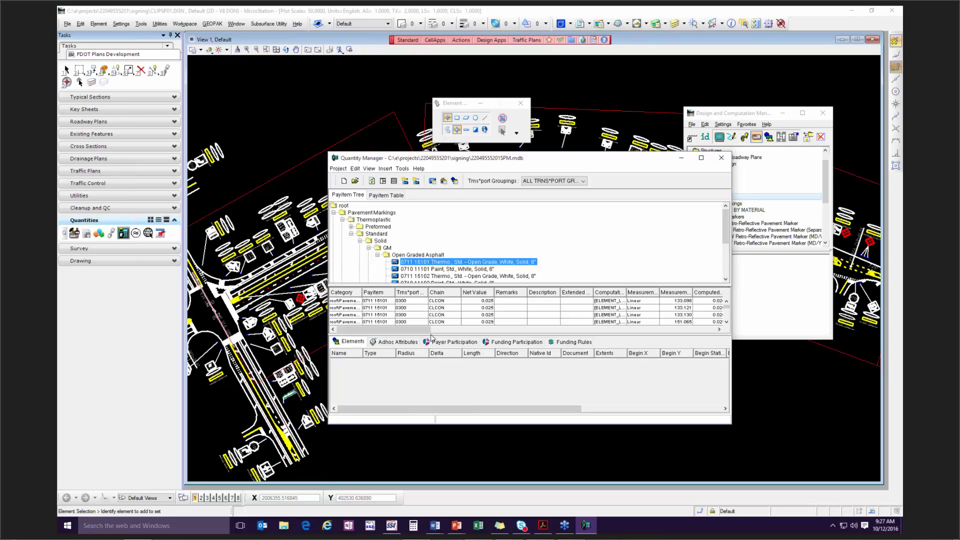
left_click(441, 300)
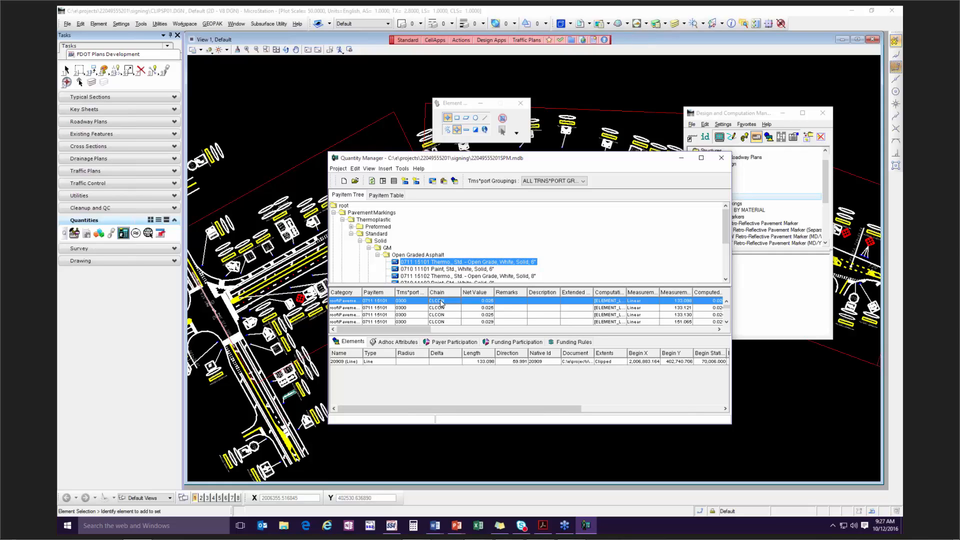
Step: Return to the side-by-side layout, lengthen the quantity record list and widen the pay item tree
left_click(383, 181)
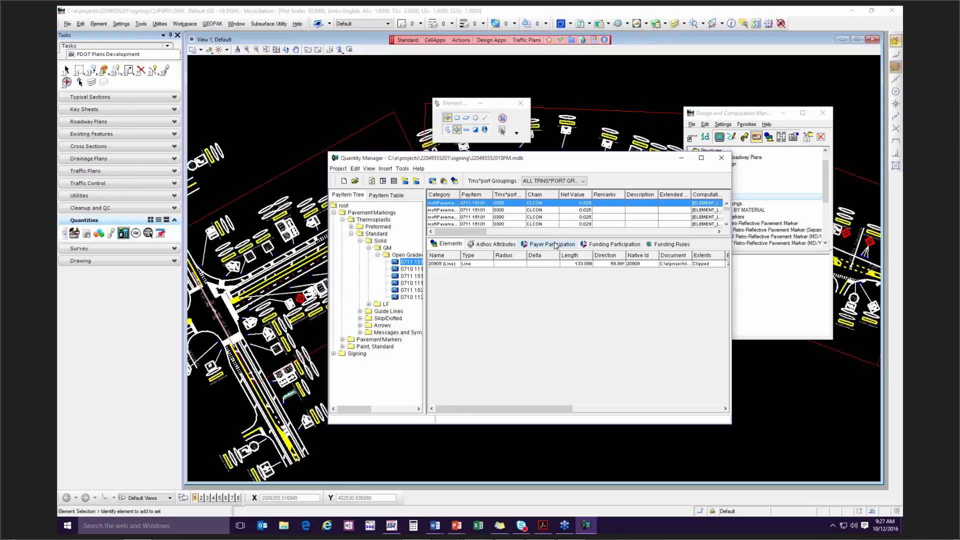
left_click_drag(556, 237, 552, 314)
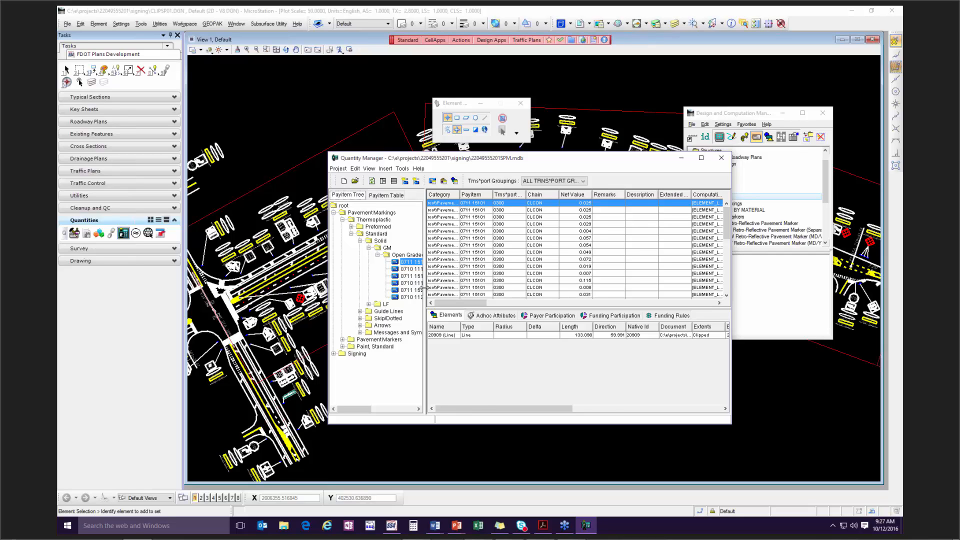
left_click_drag(426, 291, 480, 290)
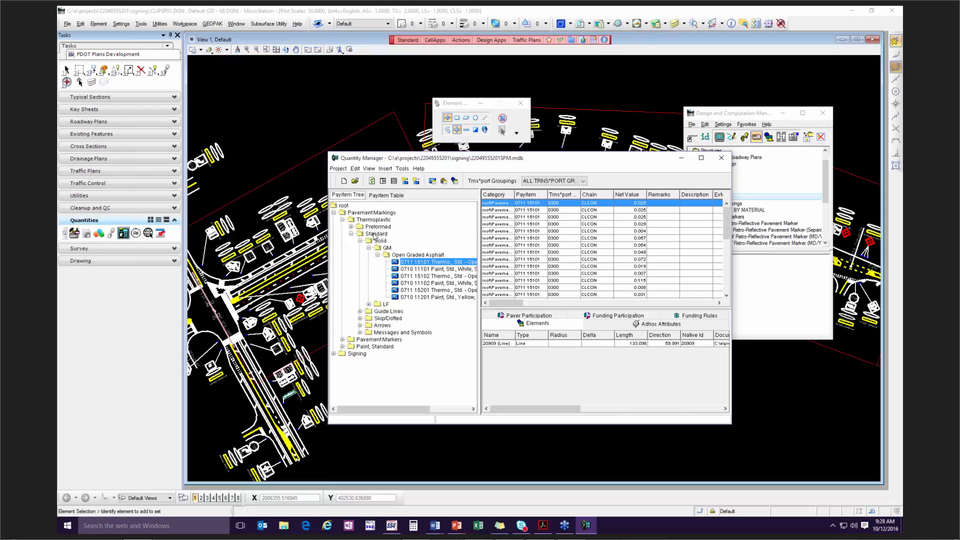
Step: Look at the Island Nose pay item under Paint, Standard and collapse that branch again
left_click(343, 347)
left_click(351, 354)
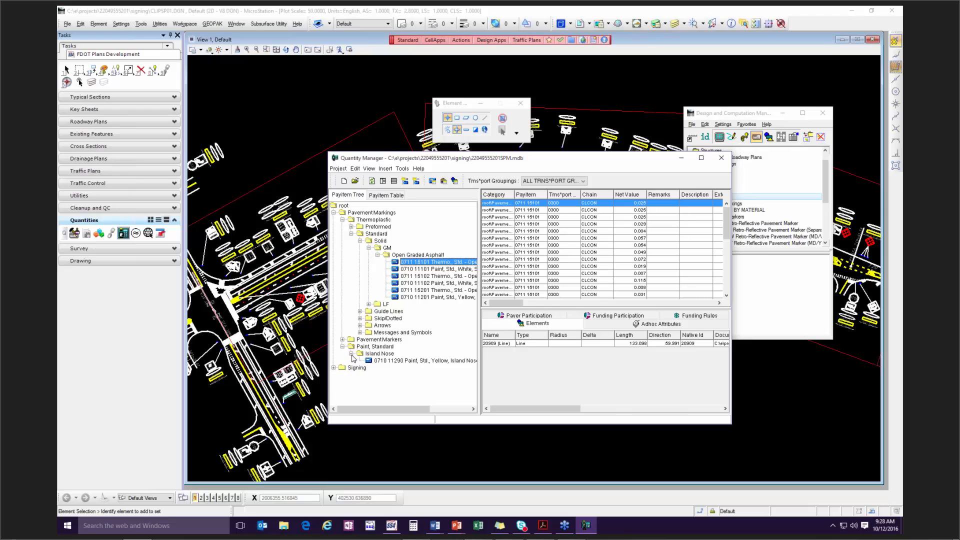
left_click(342, 347)
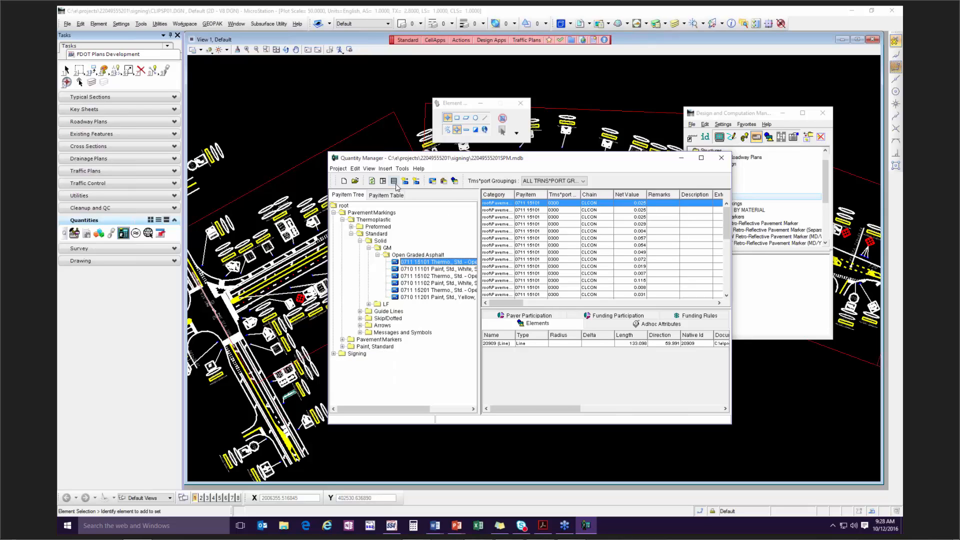
Step: Browse the pay items in table form down to the signing items and return to the tree view
left_click(382, 196)
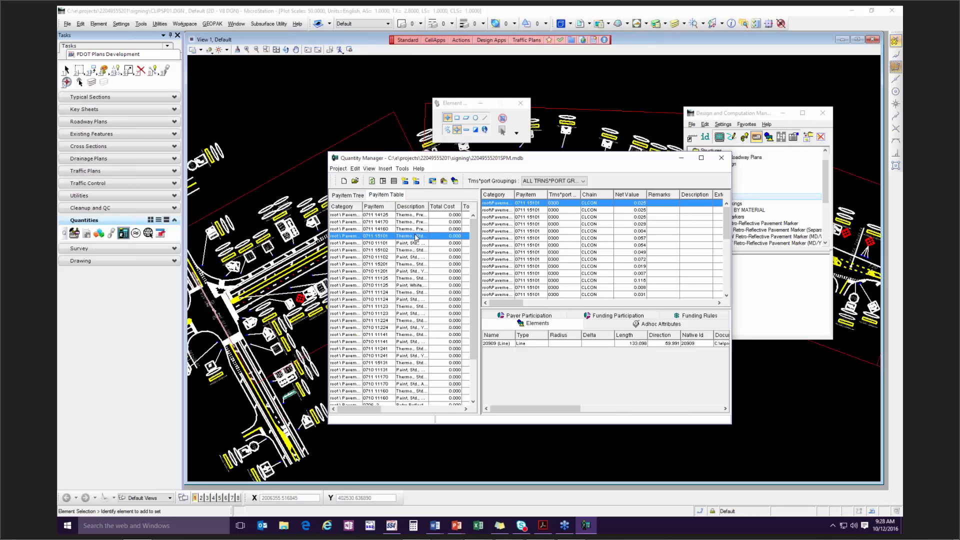
scroll(416, 238, "down", 3)
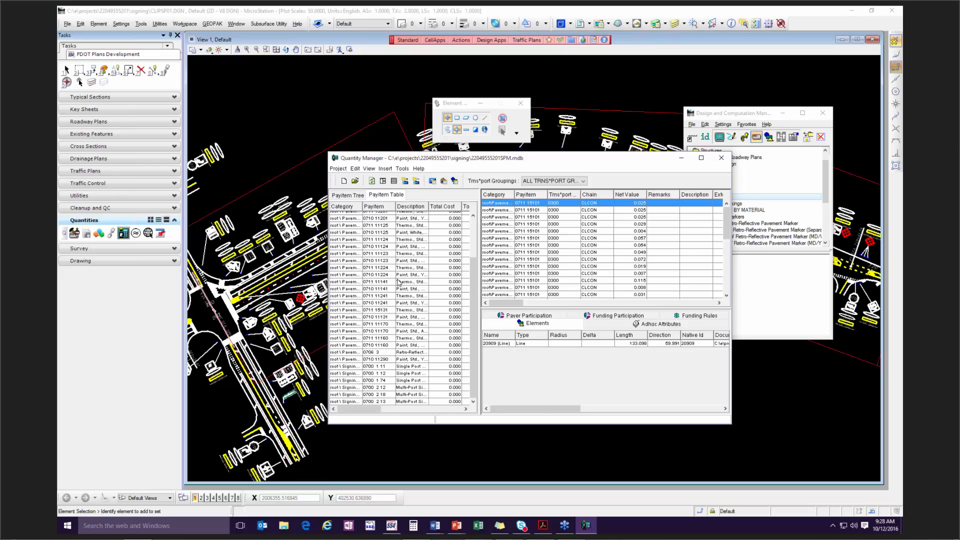
scroll(399, 283, "up", 1)
left_click(359, 195)
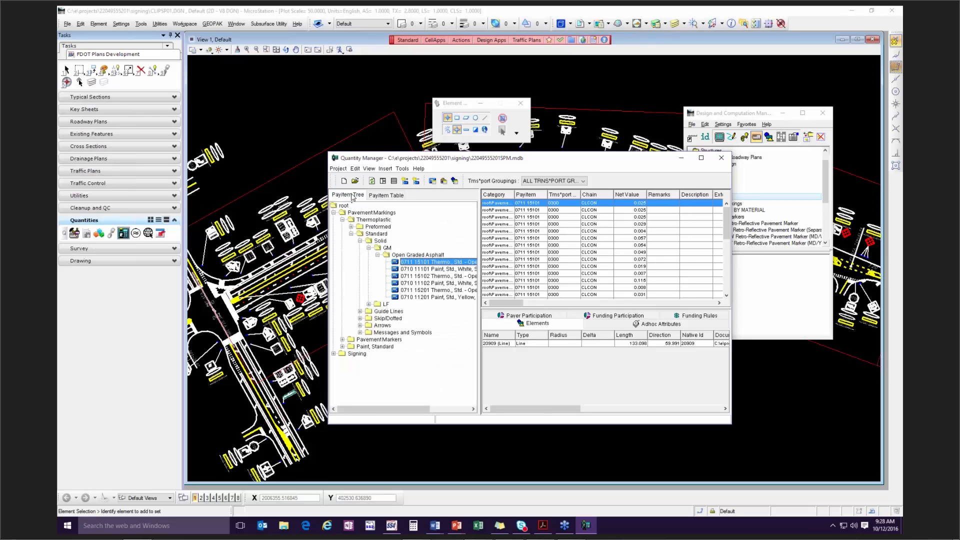
Step: Expand and browse the whole pay item tree, collapse it to its top categories, and expand all of it again
left_click(406, 181)
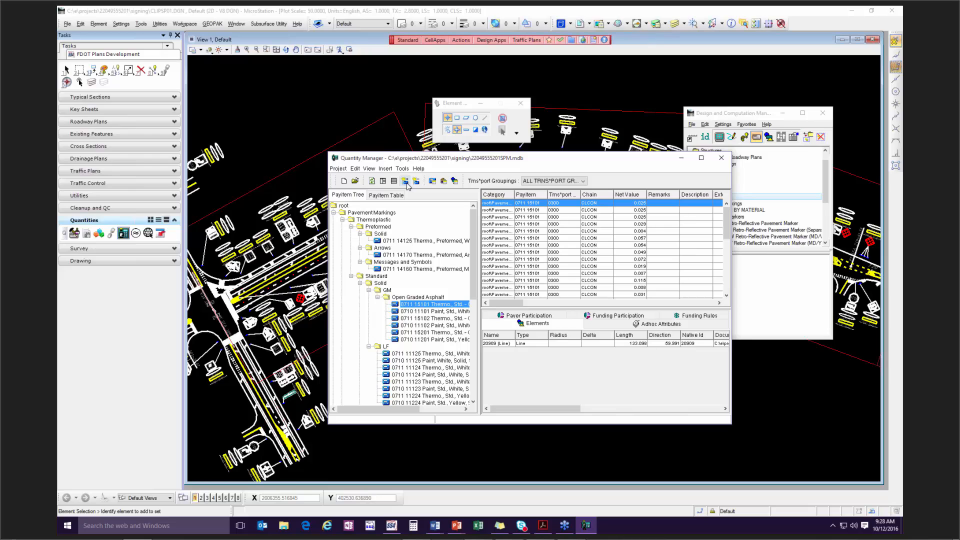
scroll(393, 306, "down", 10)
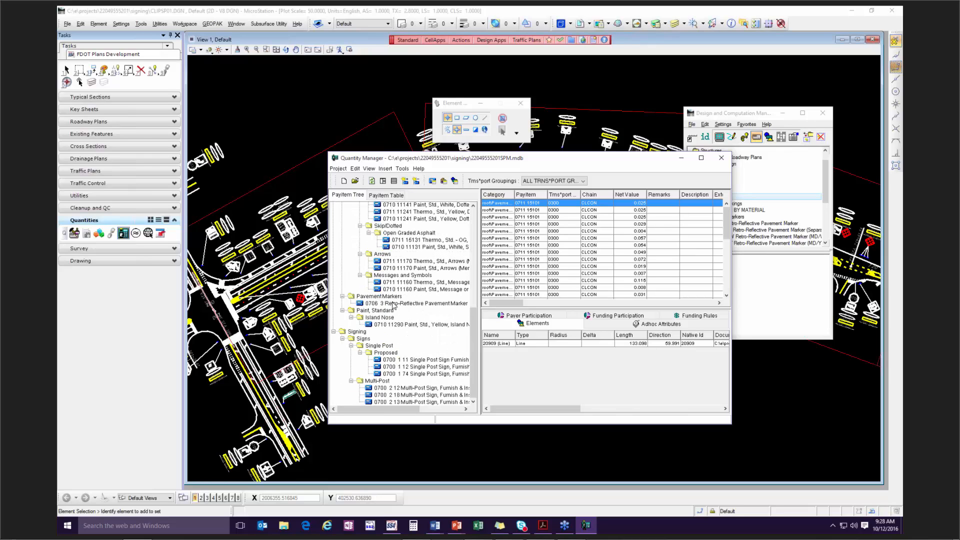
scroll(394, 306, "up", 10)
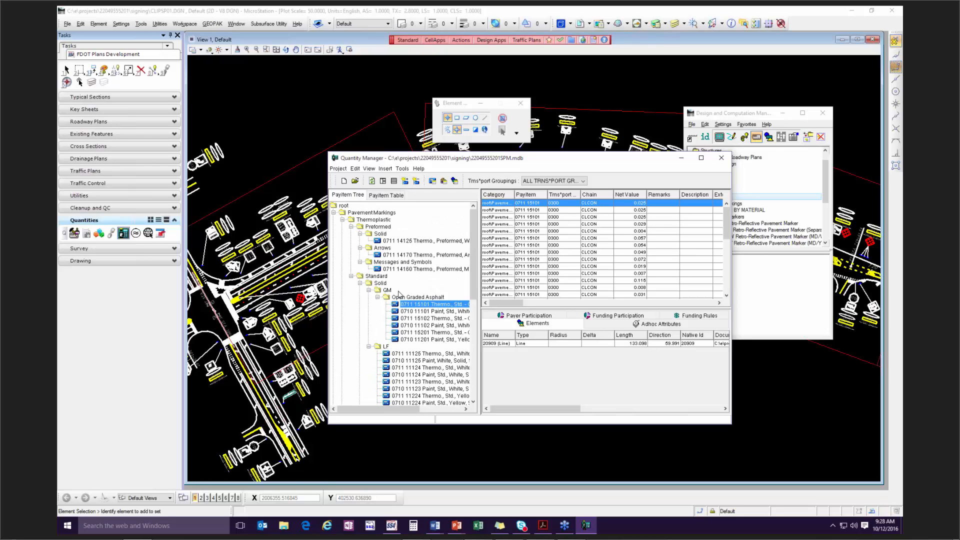
left_click(417, 181)
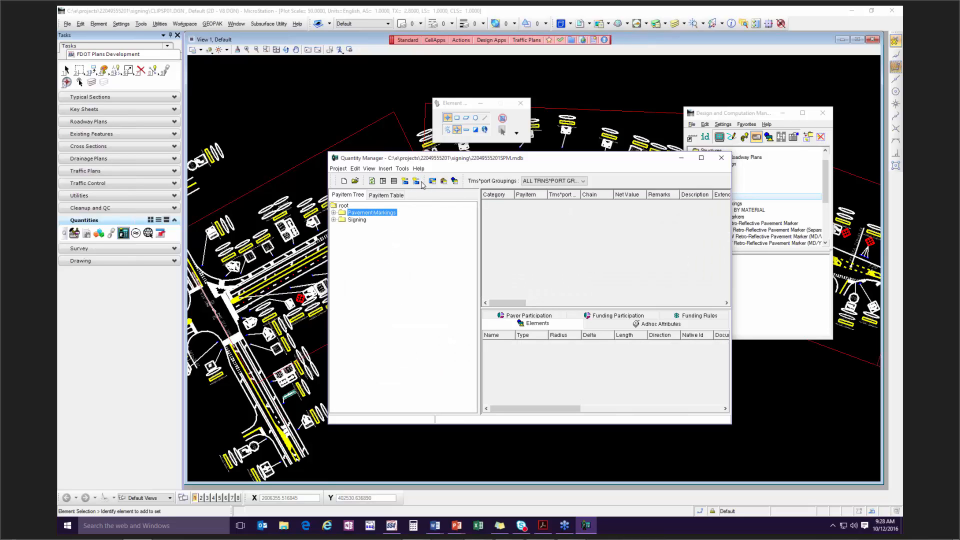
left_click(405, 181)
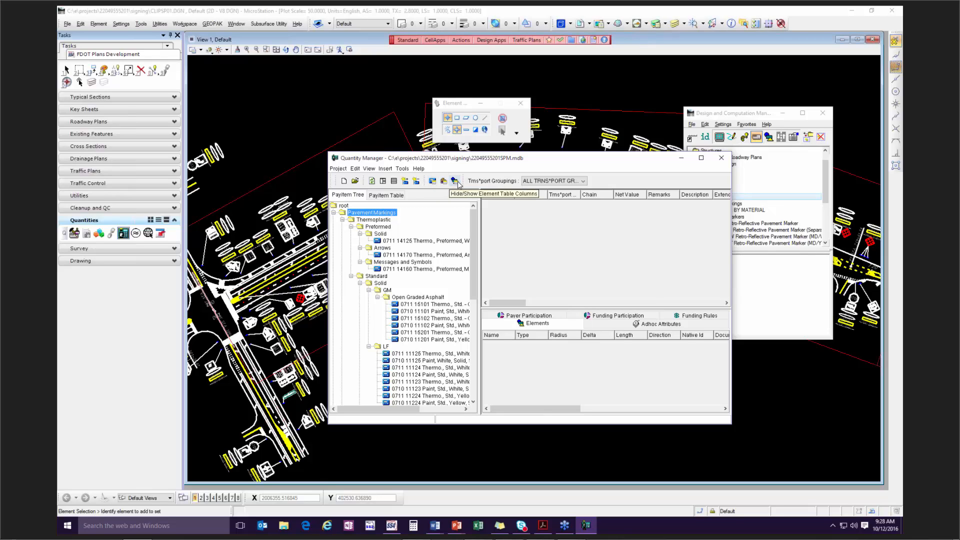
Step: View the quantity records of pay items 0710 11101, 0711 15101 and 0710 11102, inspecting the elements of one 0711 15101 record
left_click(423, 312)
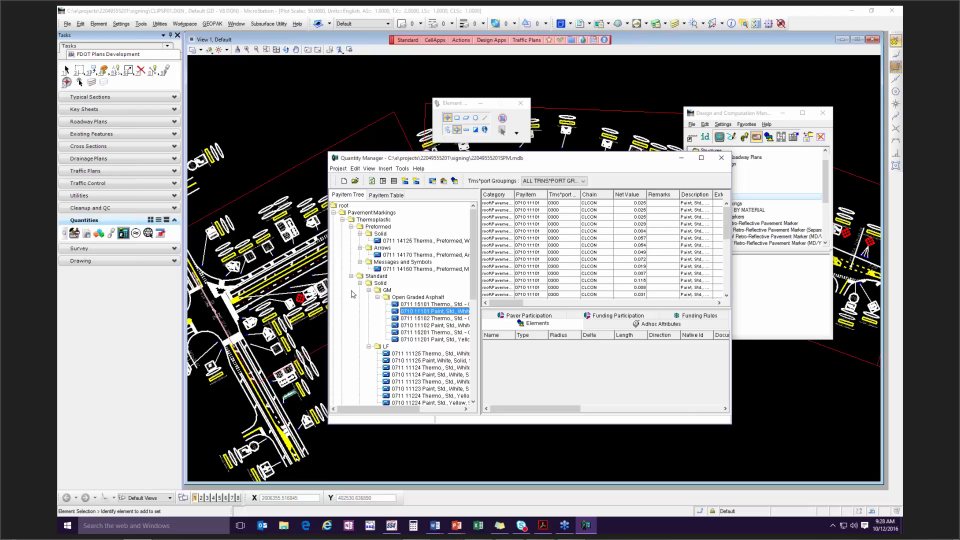
key("Up")
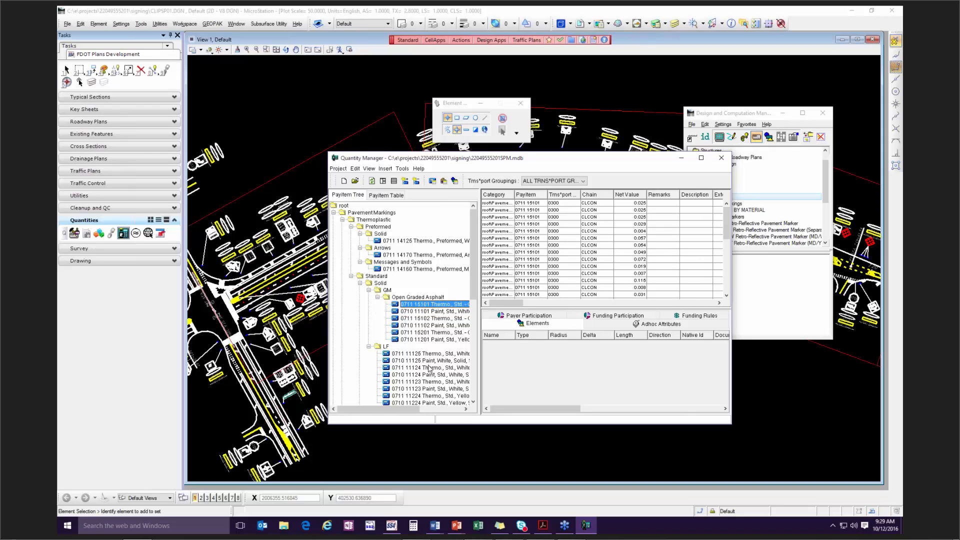
left_click(530, 253)
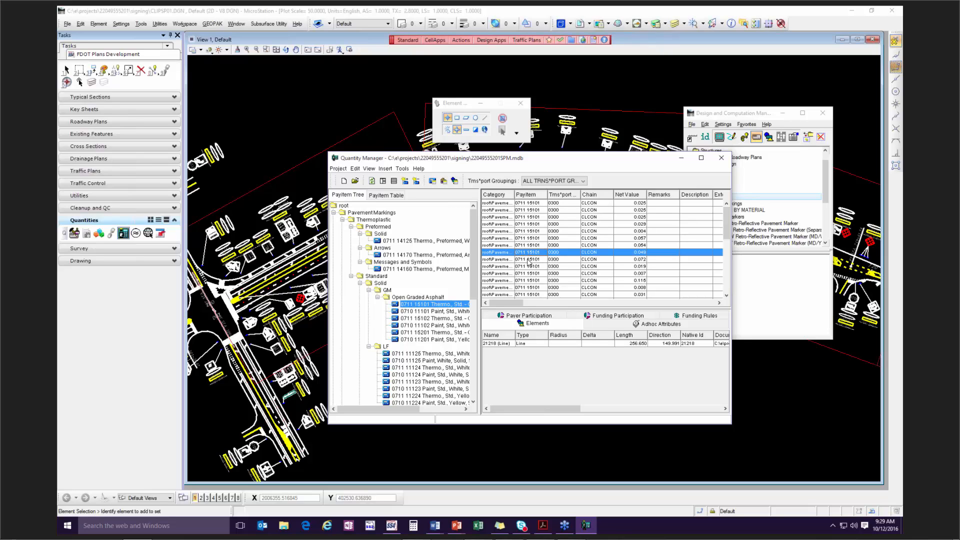
left_click(415, 325)
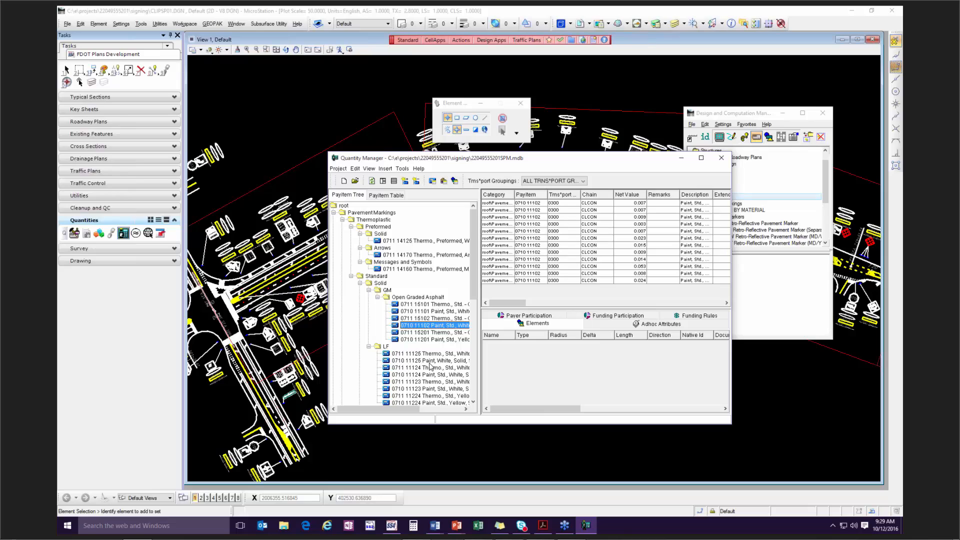
Step: Inspect the elements behind several quantity records of pay item 0711 15102, comparing line and arc records
left_click(433, 319)
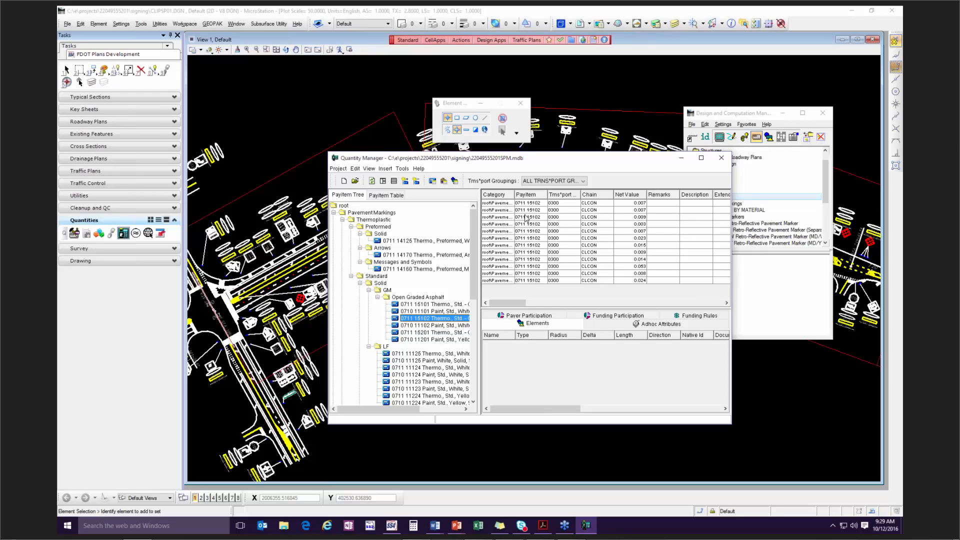
left_click(535, 204)
left_click(537, 218)
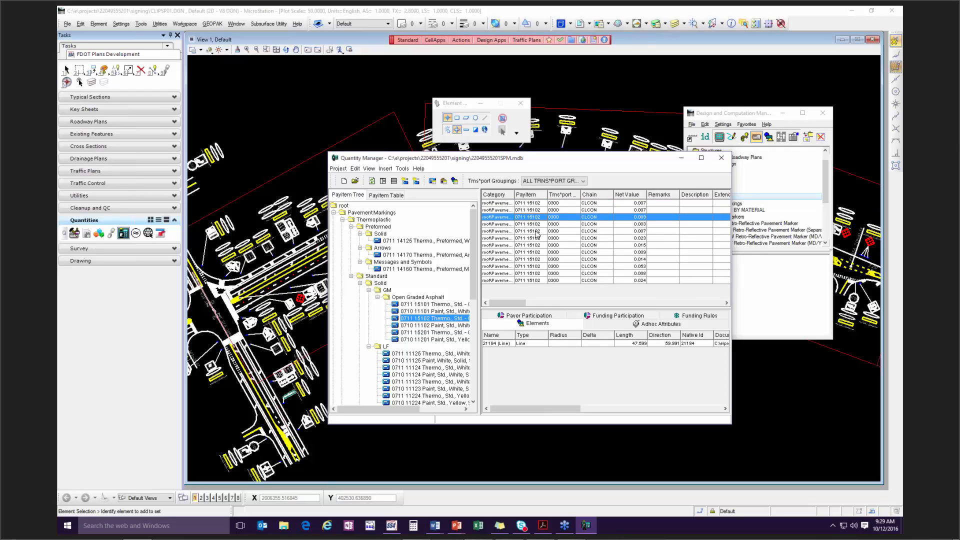
left_click(537, 232)
left_click(534, 252)
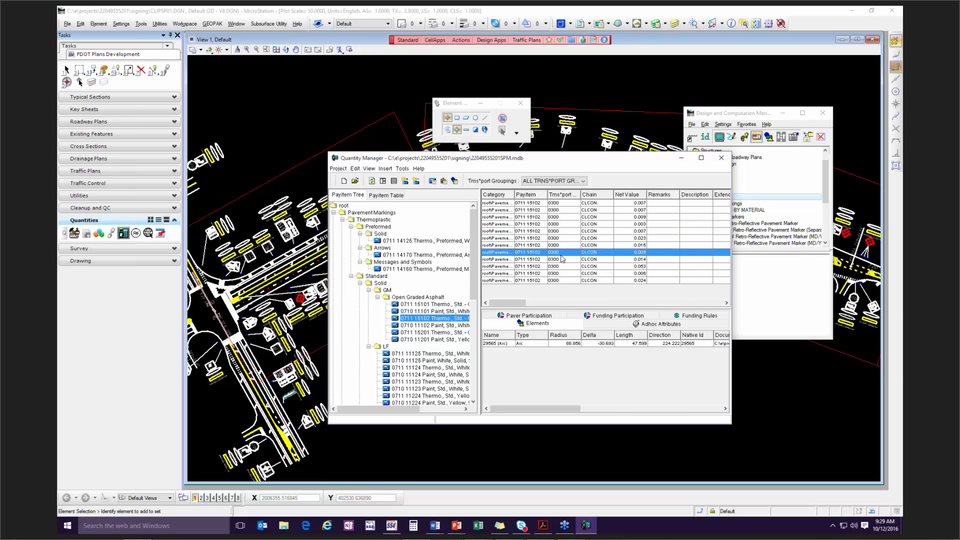
left_click(553, 224)
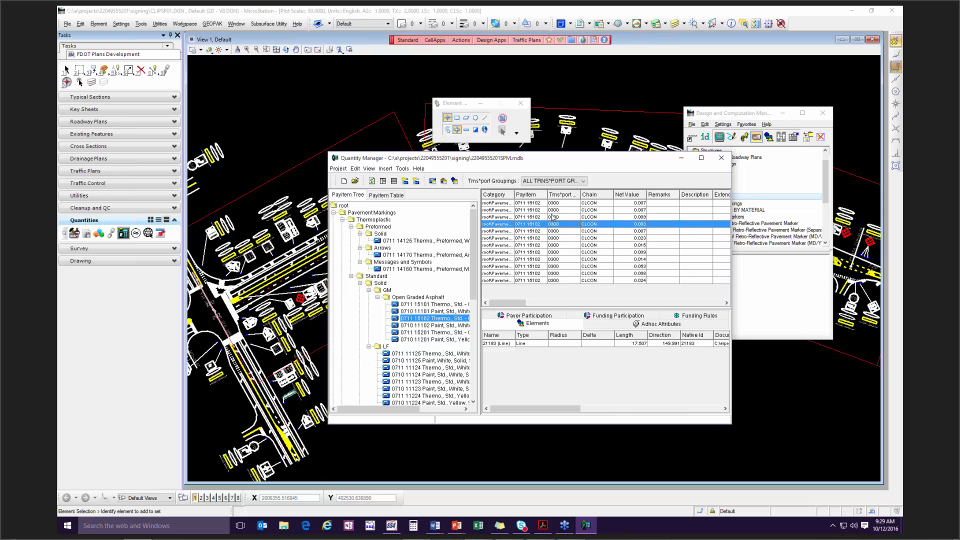
Step: Review the adhoc attributes and element details of the 0711 15102 record based on arc 29565
left_click(543, 252)
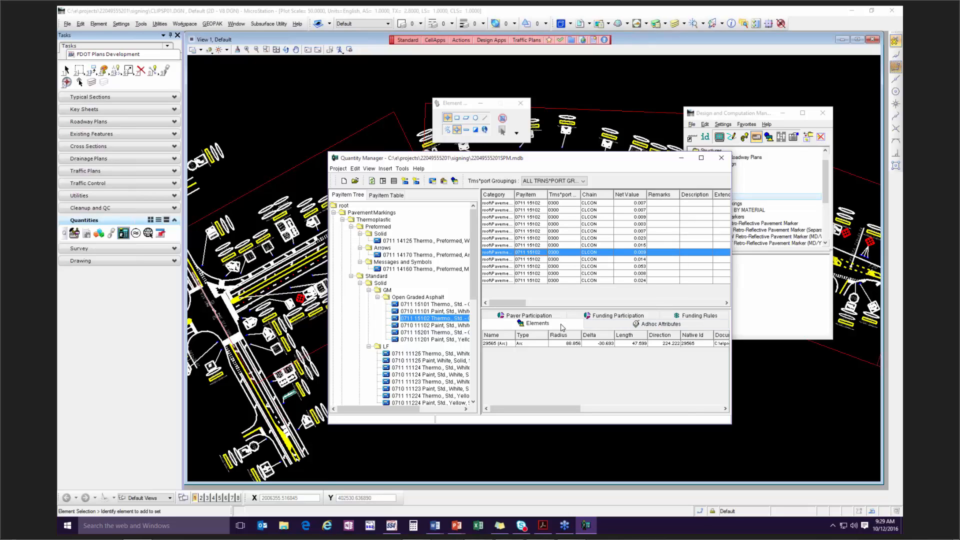
left_click(654, 326)
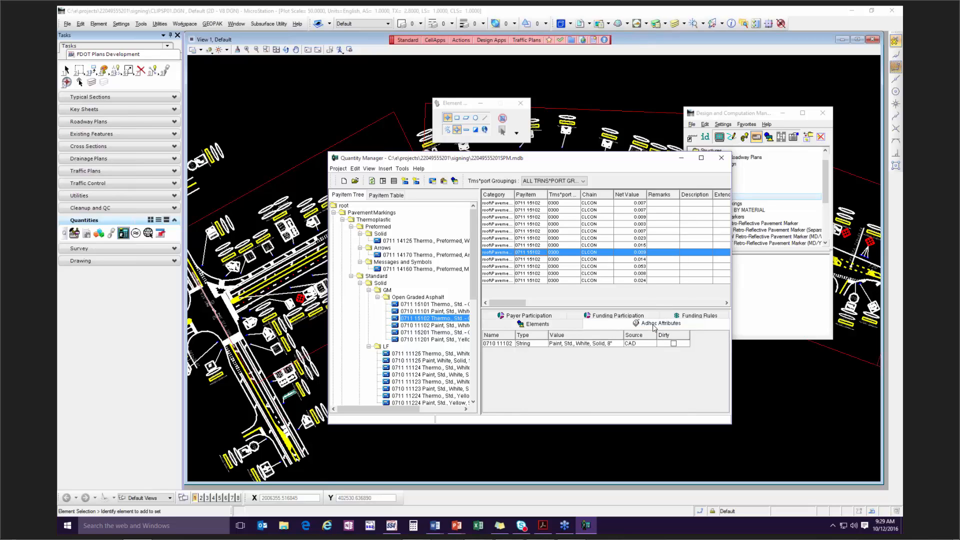
left_click(552, 326)
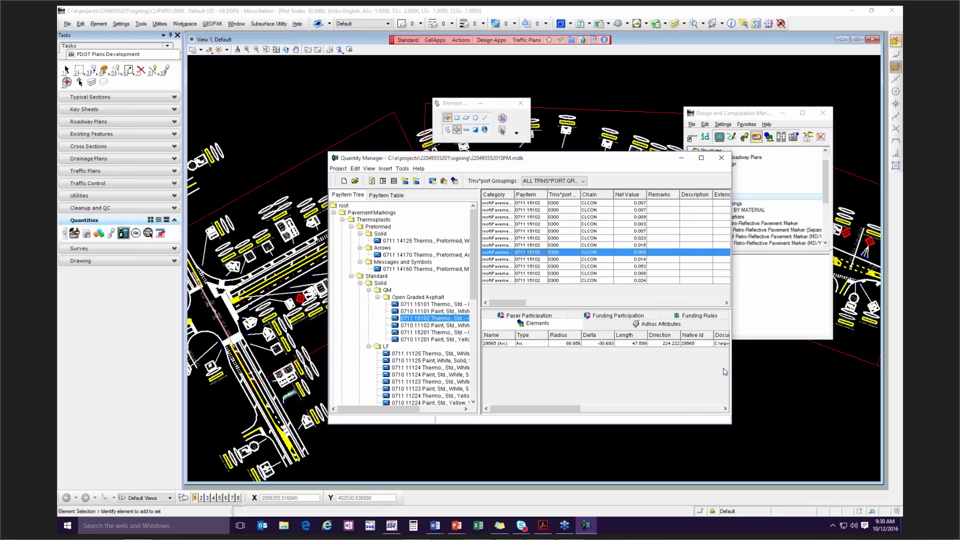
Step: Show the record's adhoc attributes, widen the Quantity Manager window and pay item tree, and move the window clear of the Design and Computation Manager
left_click_drag(733, 364, 799, 333)
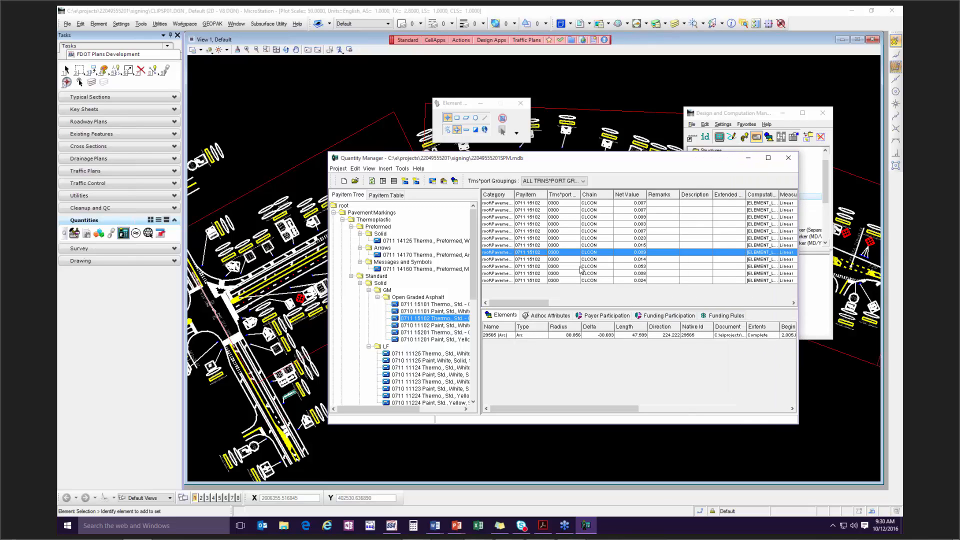
left_click(545, 317)
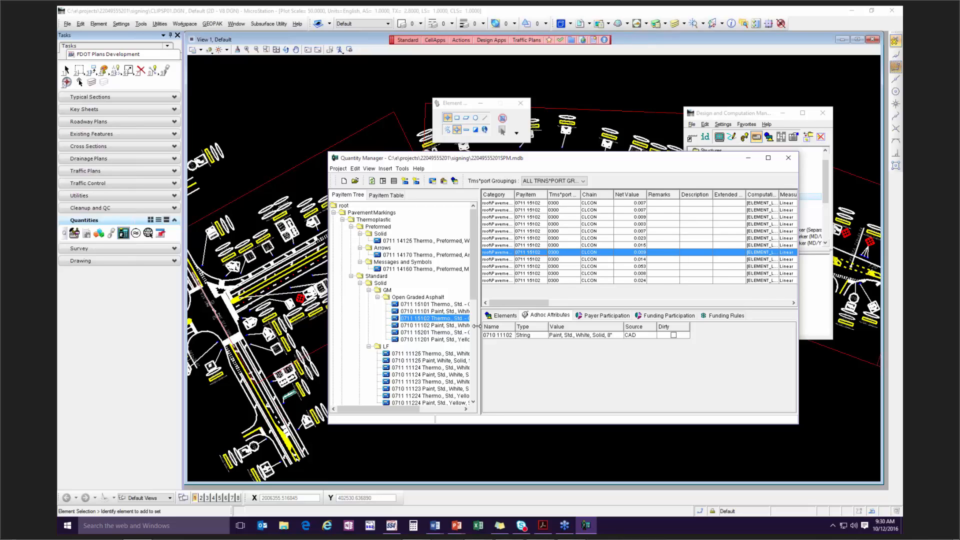
left_click_drag(479, 330, 578, 338)
left_click(496, 322)
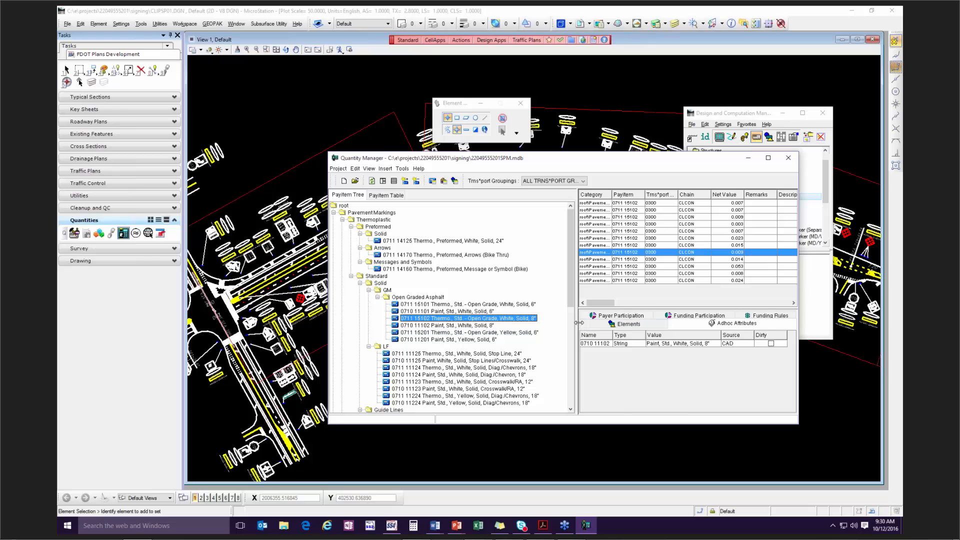
left_click_drag(578, 323, 508, 323)
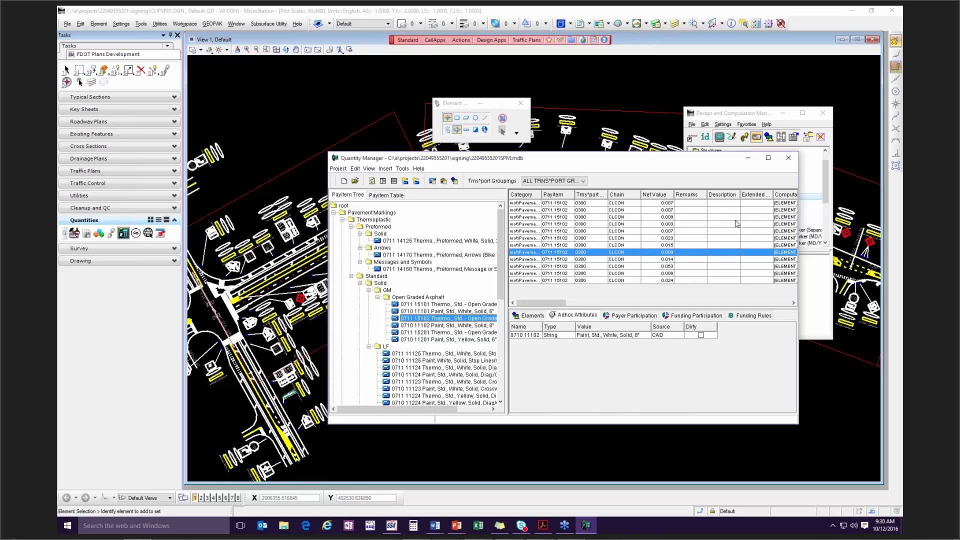
left_click_drag(799, 244, 901, 243)
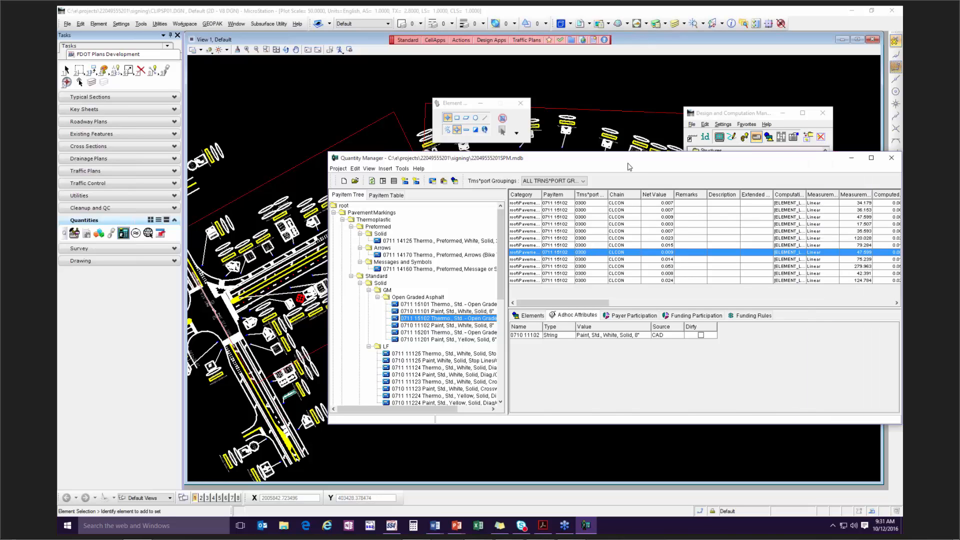
left_click_drag(625, 163, 376, 145)
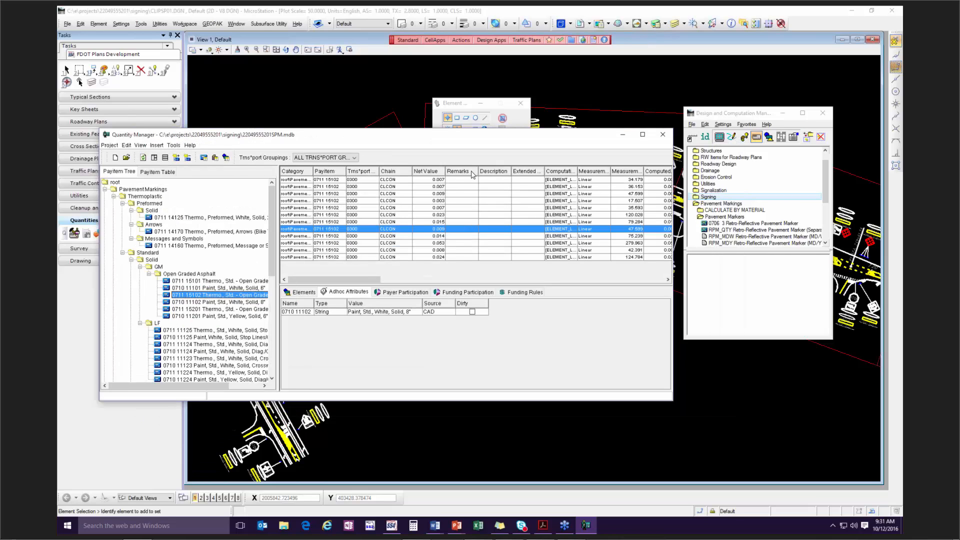
Step: Hide the Category, Remarks, Description, Extended Description, Measurement Value, Computed Value and Dirty columns in the quantity table
right_click(472, 174)
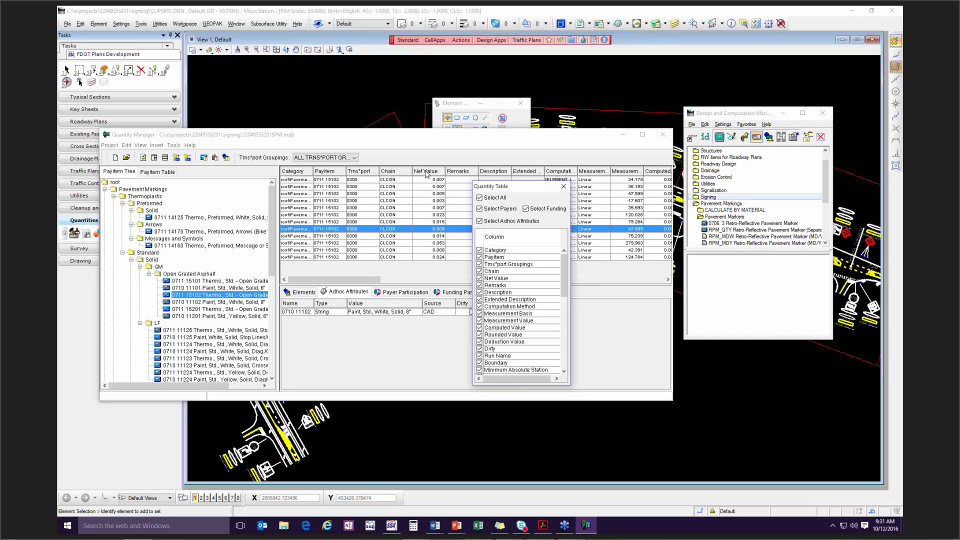
left_click_drag(518, 189, 510, 162)
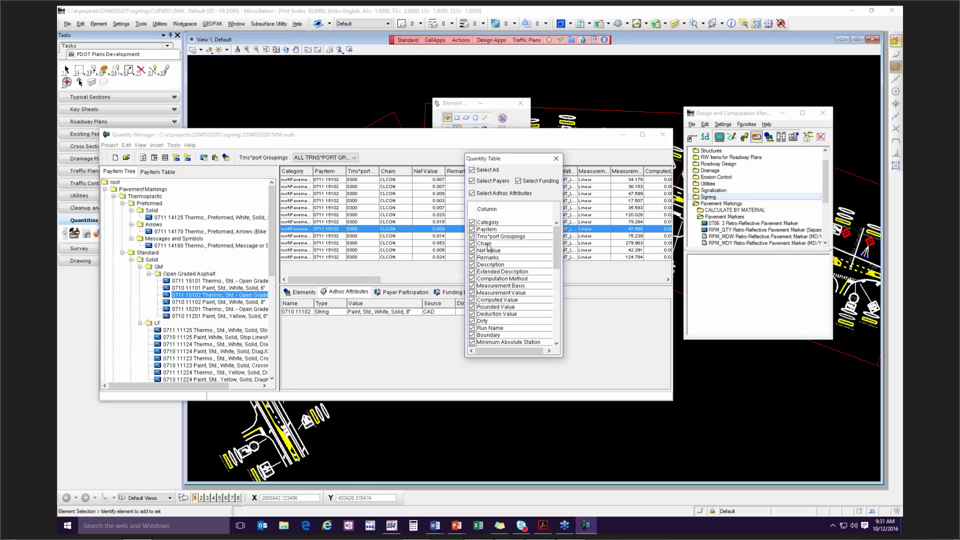
left_click(472, 223)
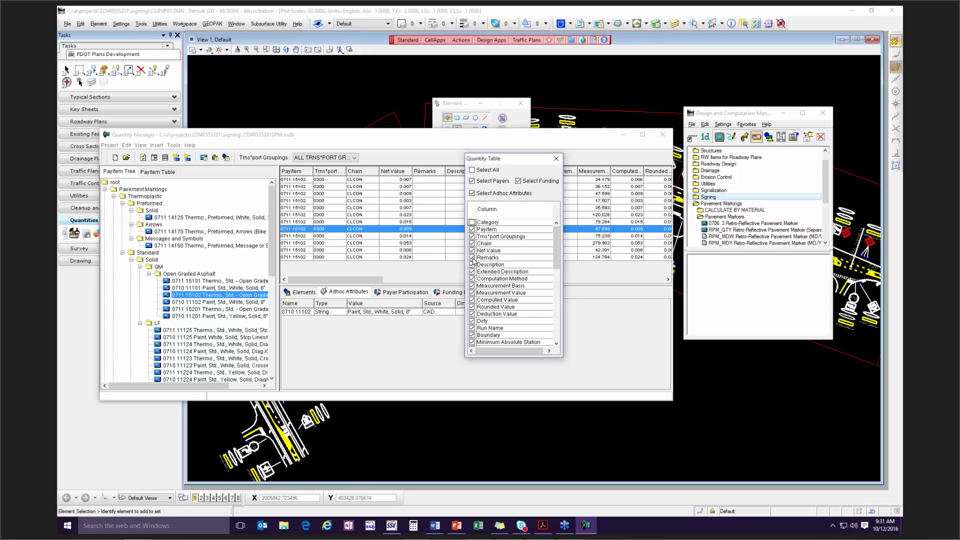
left_click(472, 257)
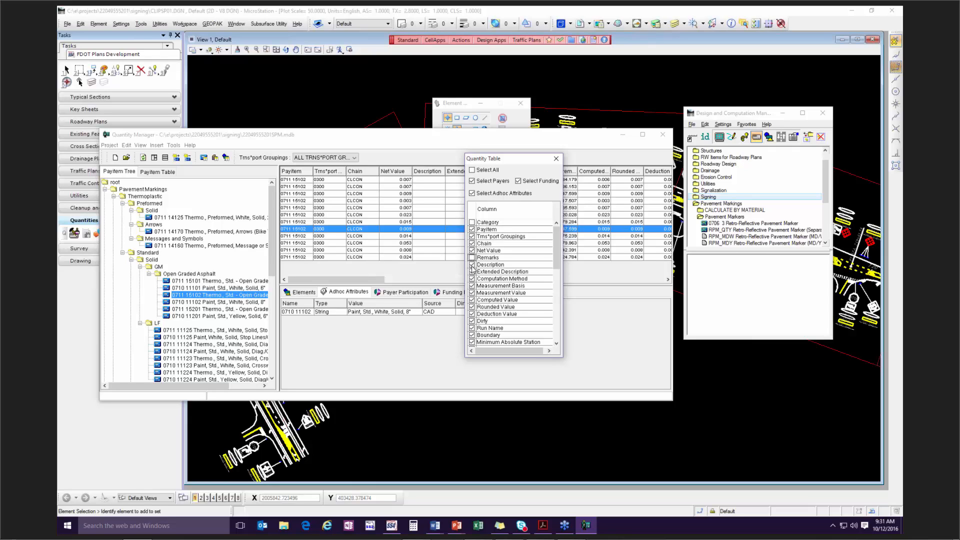
left_click(472, 265)
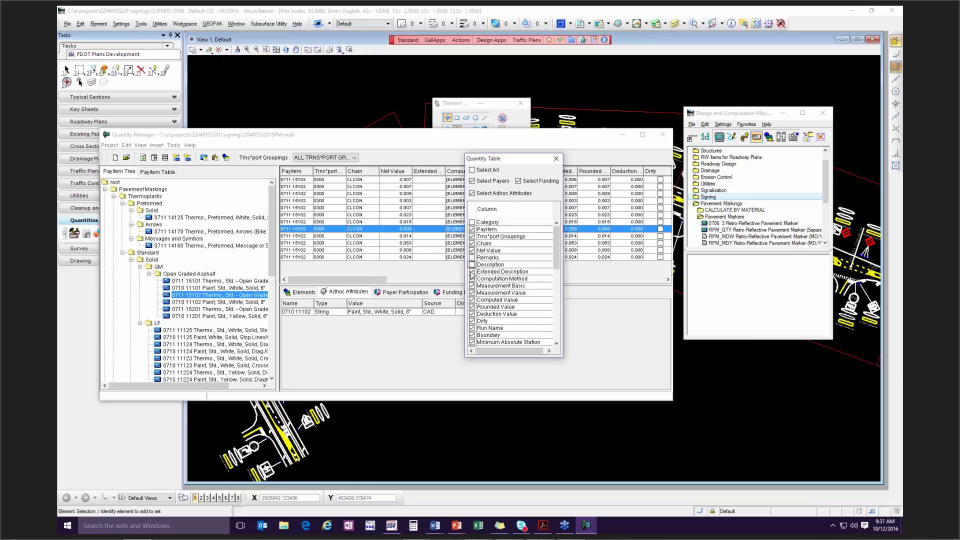
left_click(472, 272)
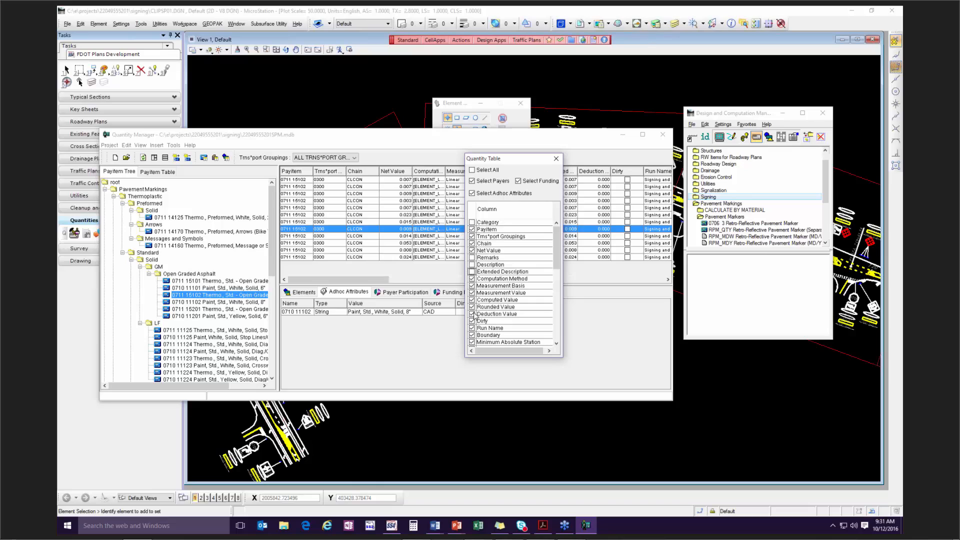
left_click(472, 300)
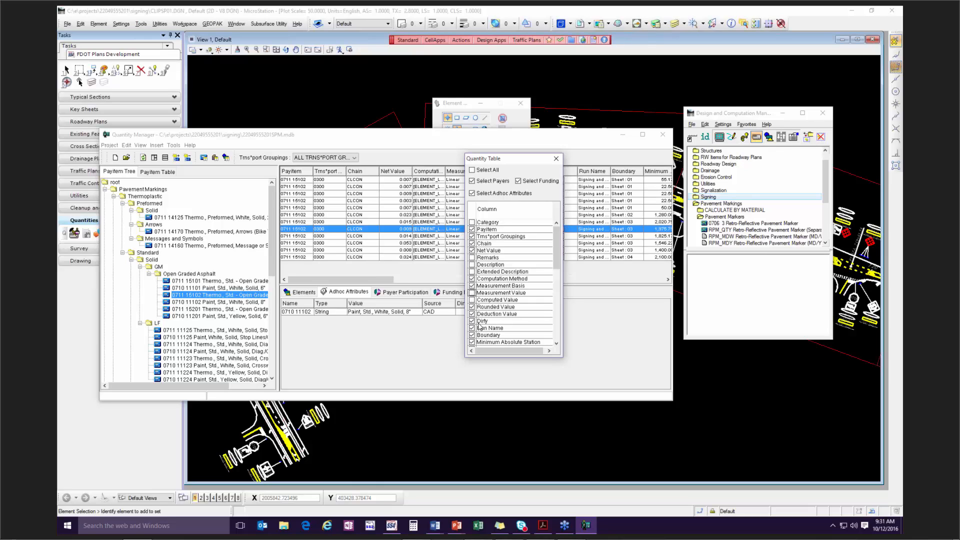
left_click(472, 321)
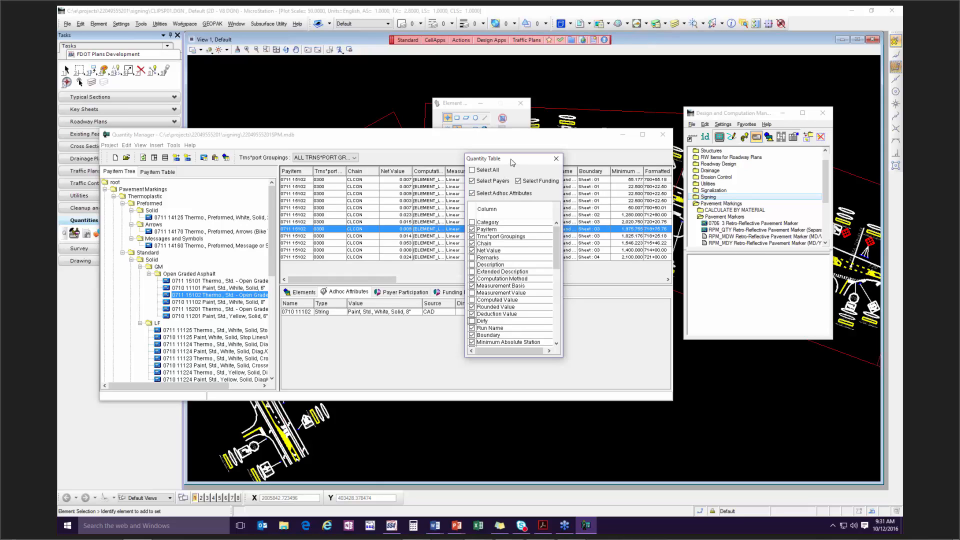
left_click_drag(508, 159, 438, 227)
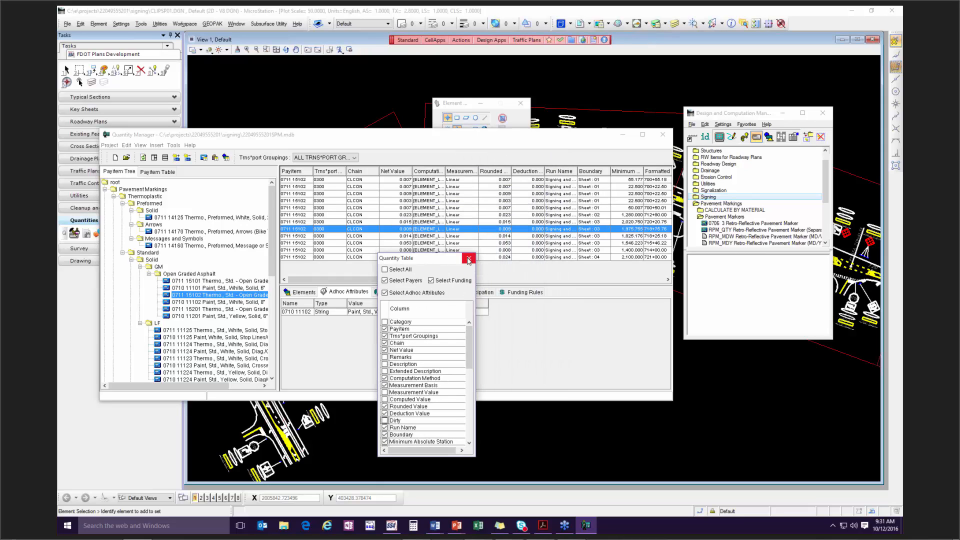
left_click(467, 256)
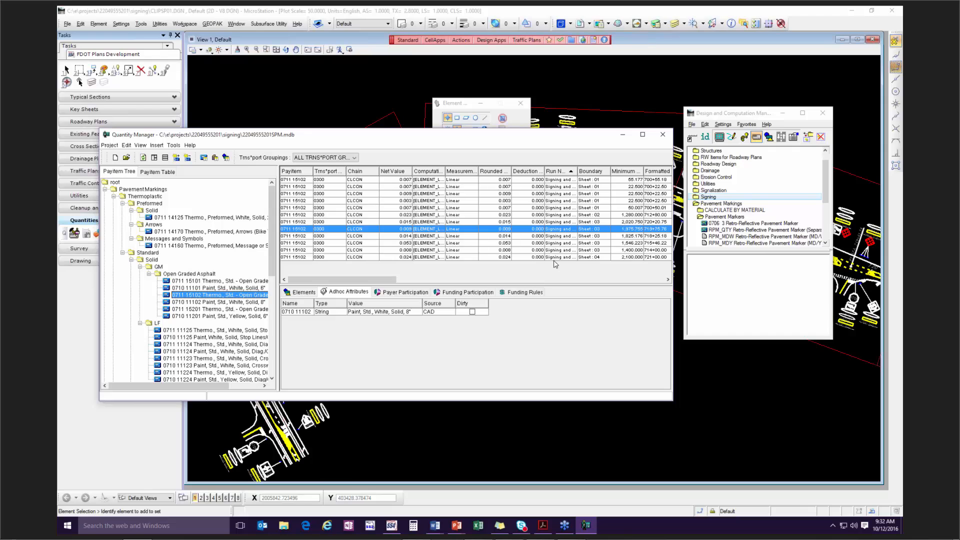
Step: Review the 0711 15102 quantity records belonging to sheet 01, highlighting the whole group together
left_click(603, 181)
left_click(600, 188)
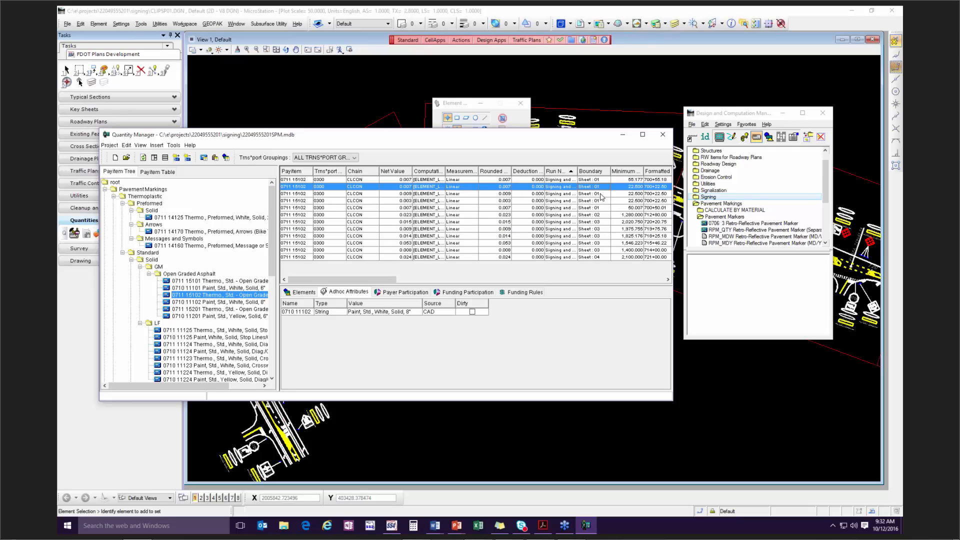
left_click(601, 194)
left_click(601, 208)
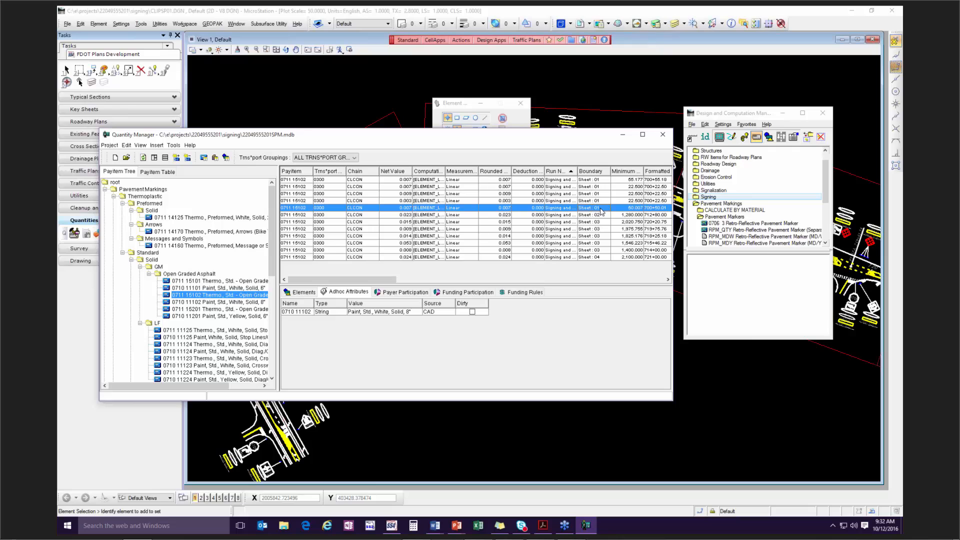
left_click(606, 179, "shift")
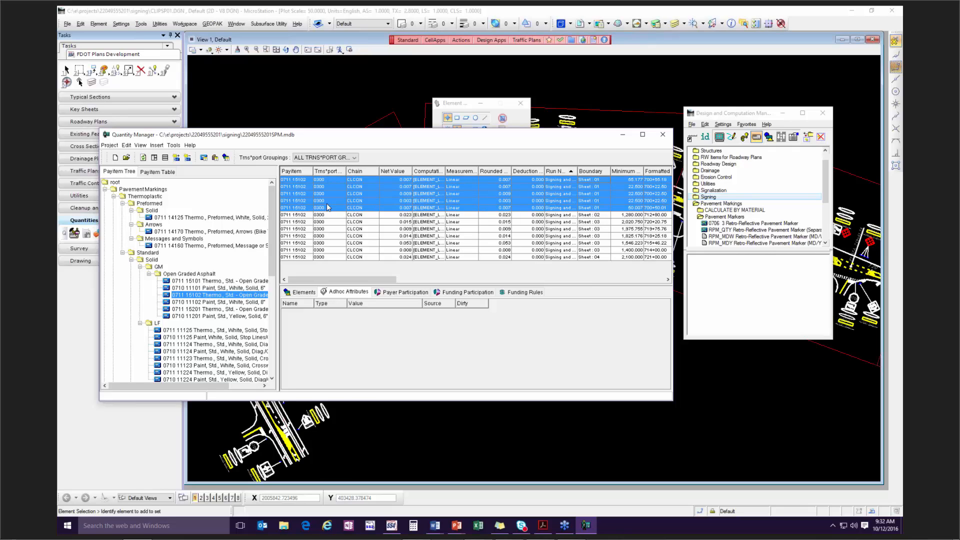
Step: Compare the 0711 15102 records by boundary, going through sheets 02, 03 and 04 and returning to individual sheet 01 records
left_click(607, 215)
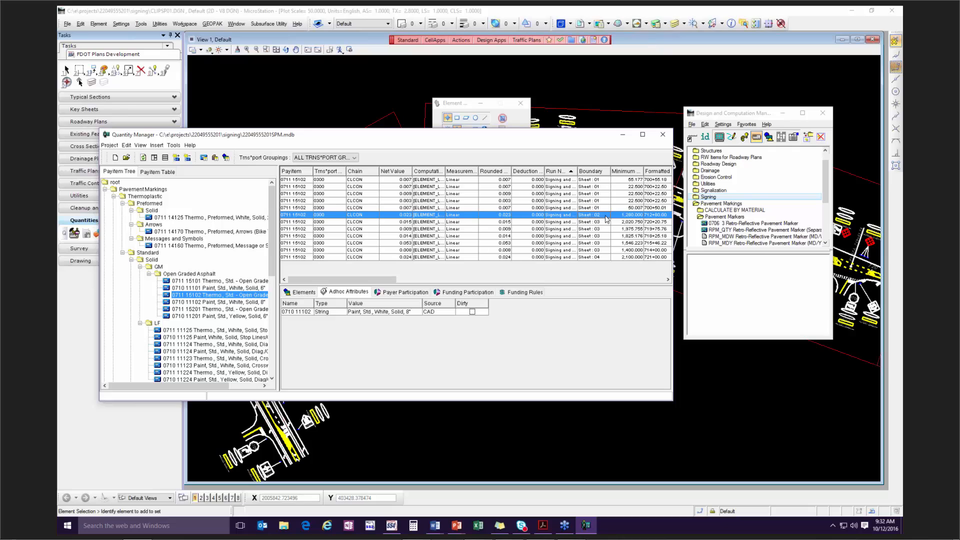
left_click(605, 224)
left_click(605, 250, "shift")
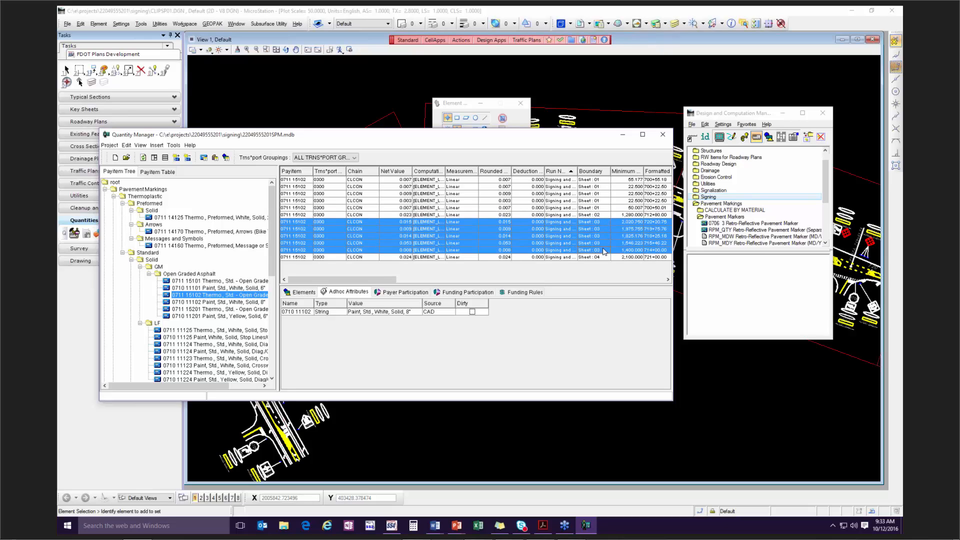
left_click(603, 257)
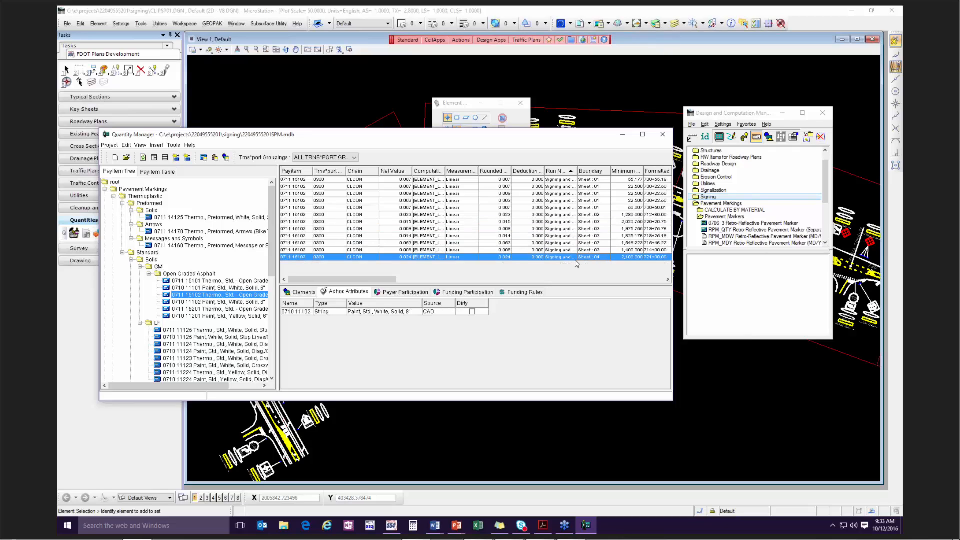
left_click(603, 181, "shift")
left_click(603, 179)
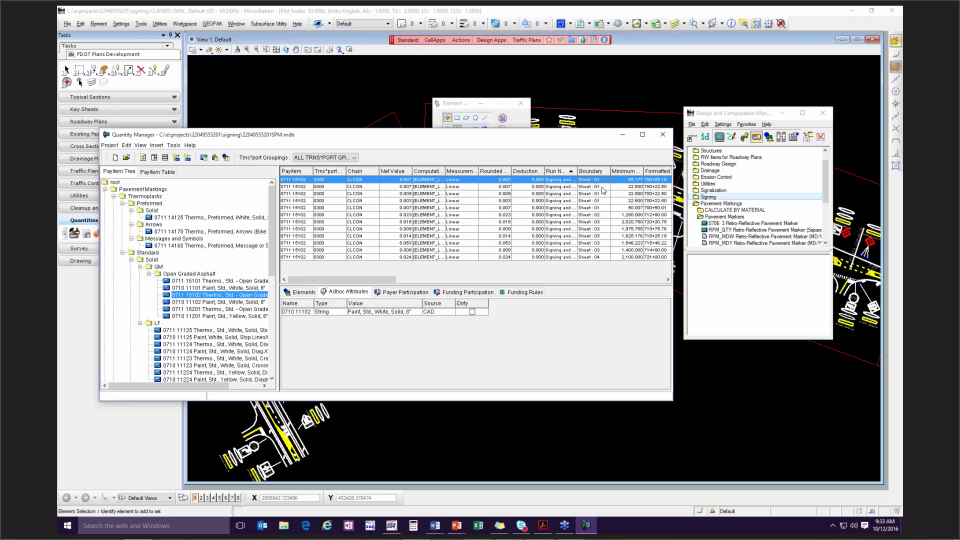
left_click(603, 187)
left_click(601, 202)
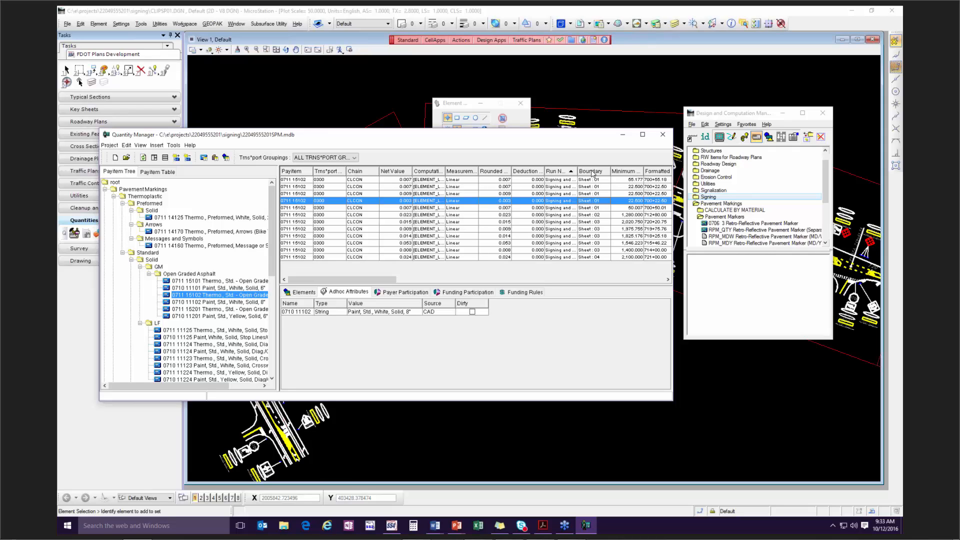
Step: Examine the boundary type and sheet boundary name options for a new quantity under pay item 0711 15102, leaving without creating it
right_click(205, 299)
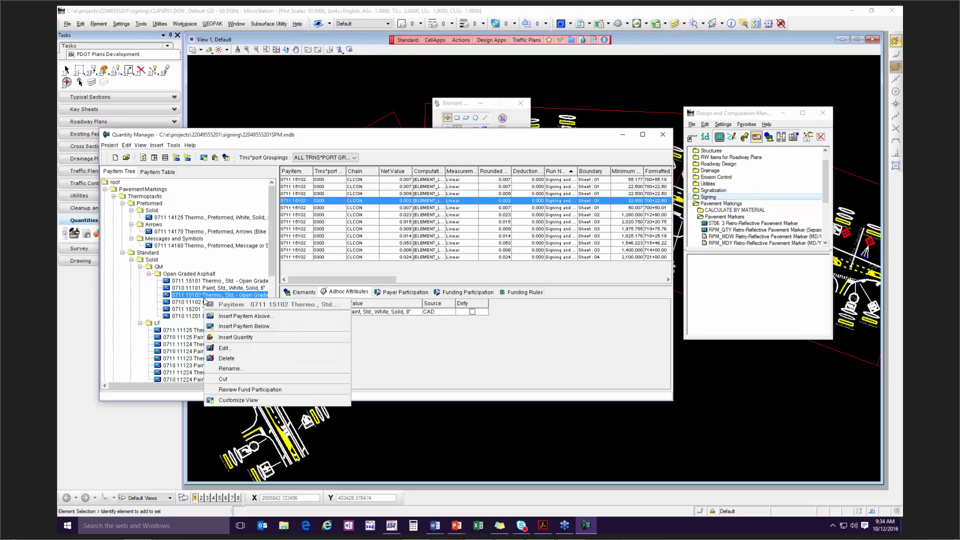
left_click(260, 341)
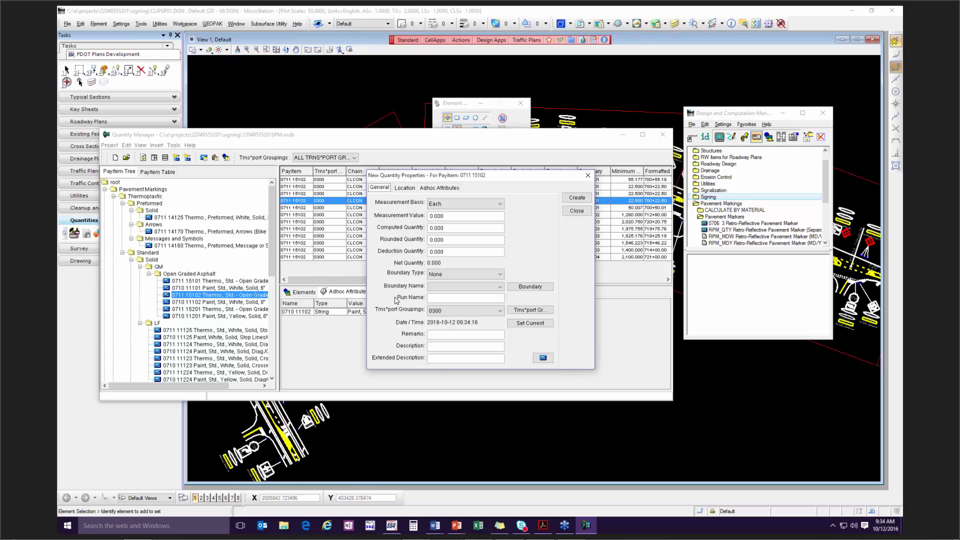
left_click(440, 274)
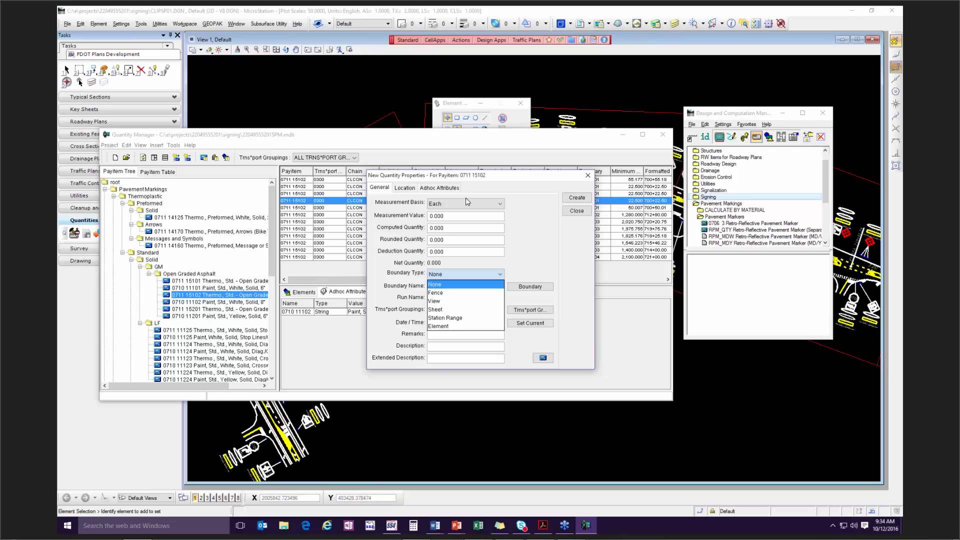
left_click(461, 314)
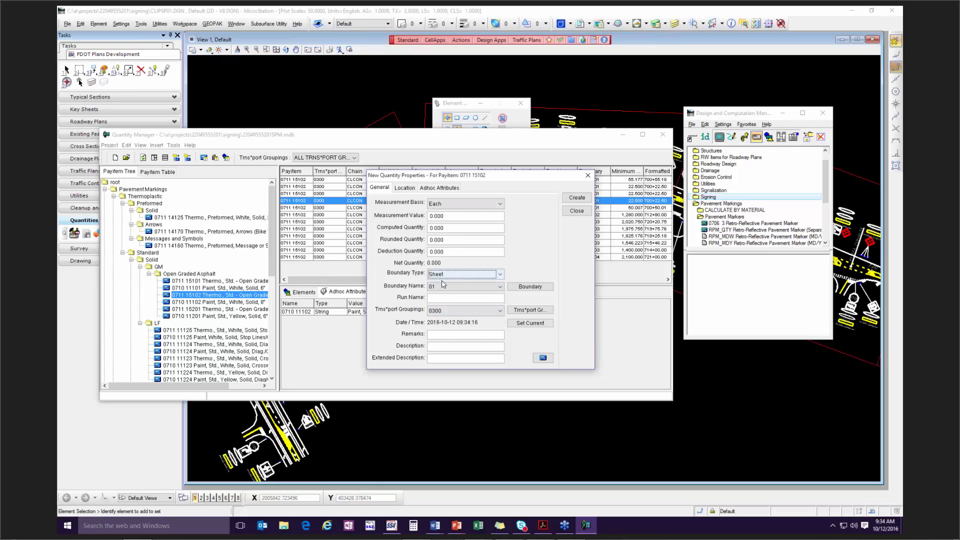
left_click(500, 287)
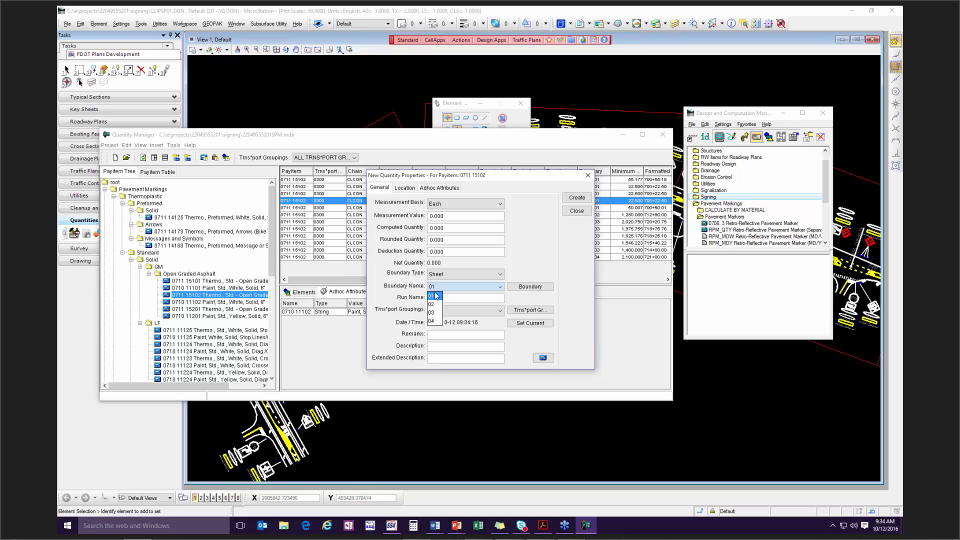
left_click(435, 321)
left_click(500, 274)
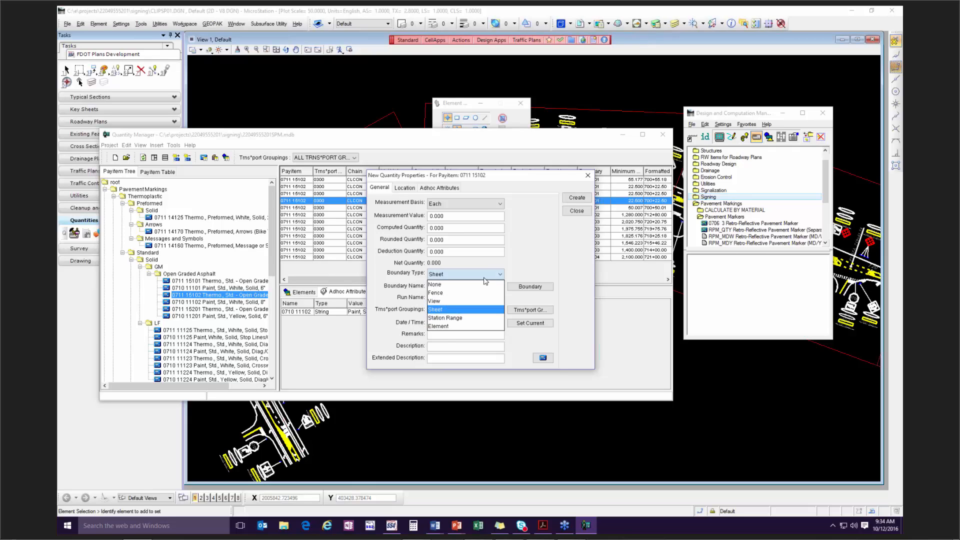
left_click(463, 309)
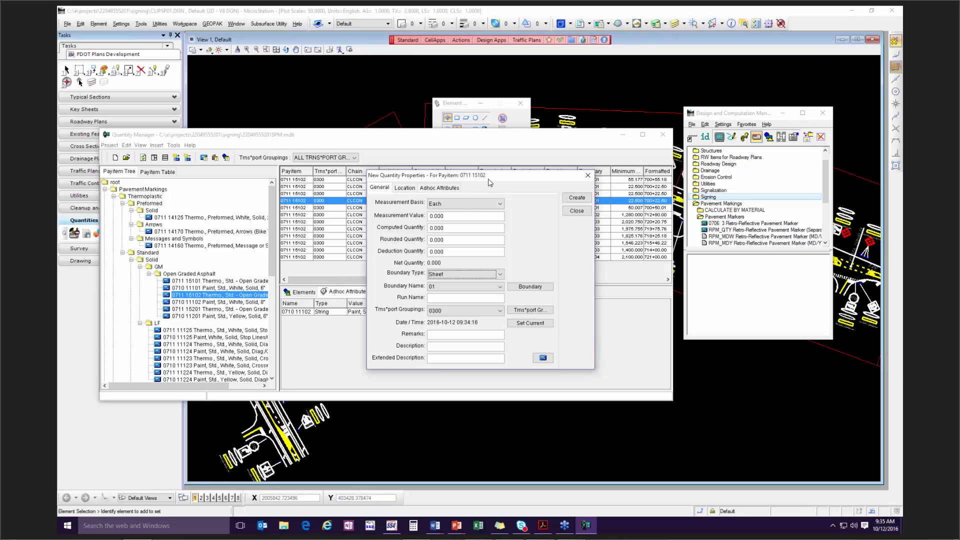
left_click(588, 178)
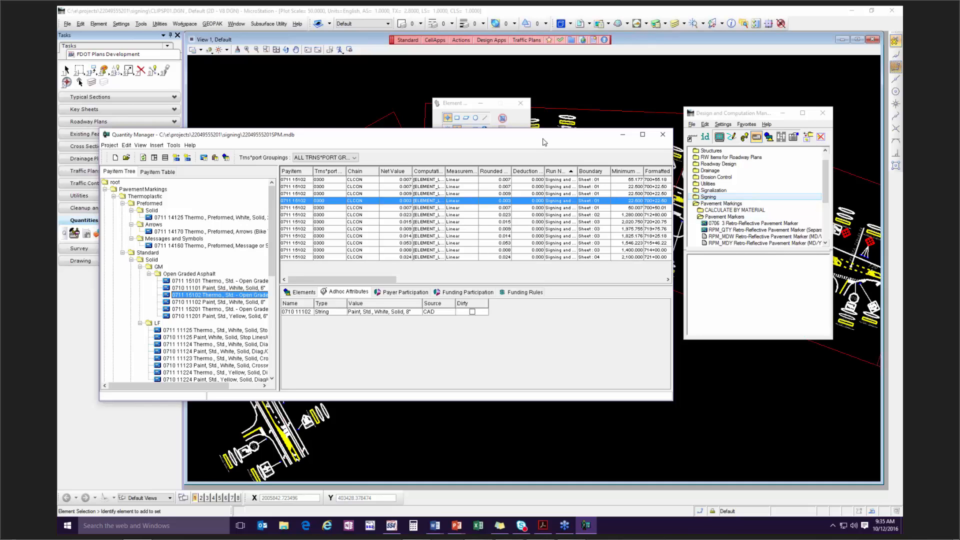
left_click_drag(533, 134, 677, 312)
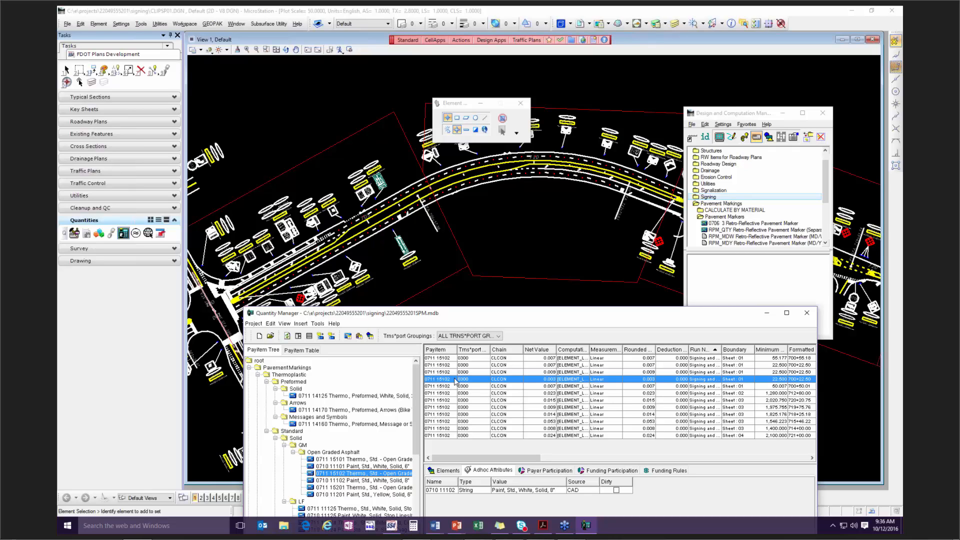
right_click(366, 477)
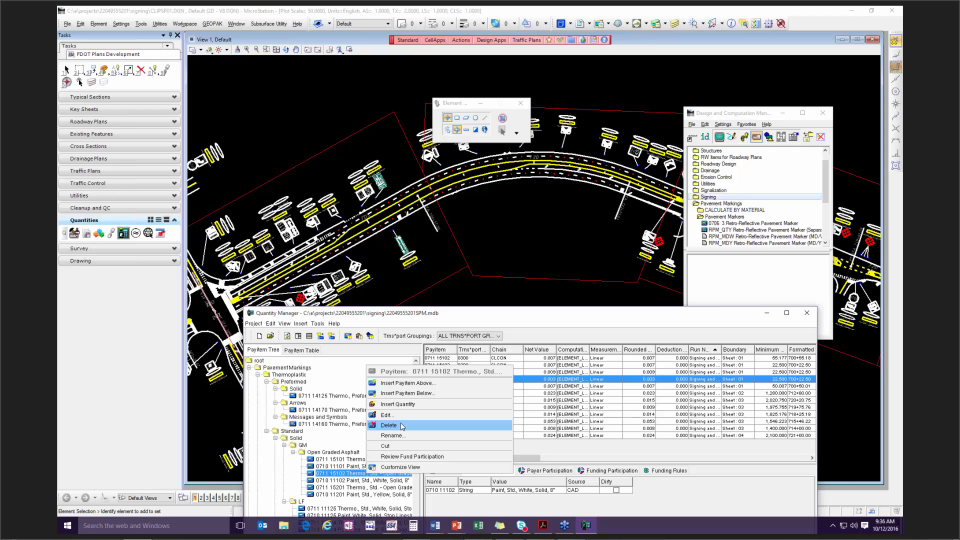
left_click(340, 474)
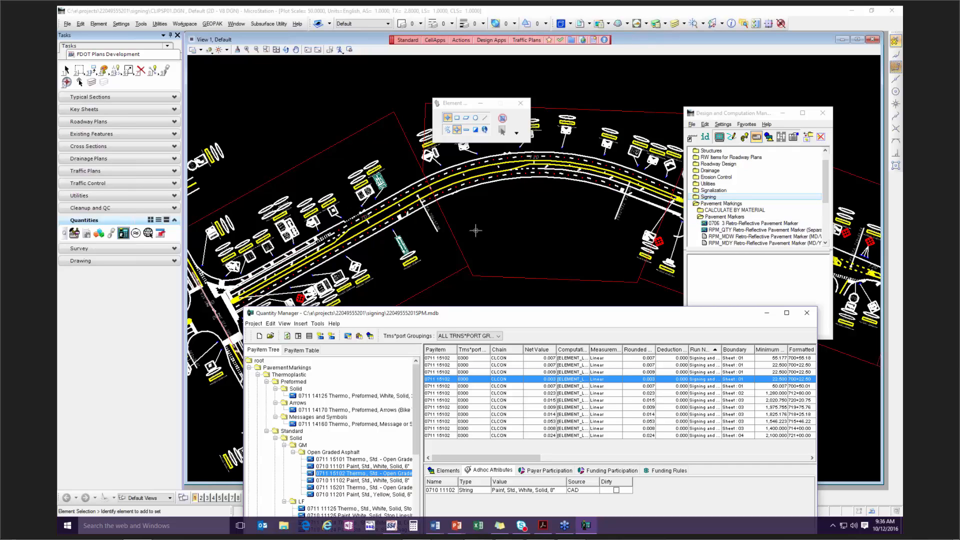
left_click_drag(452, 314, 455, 199)
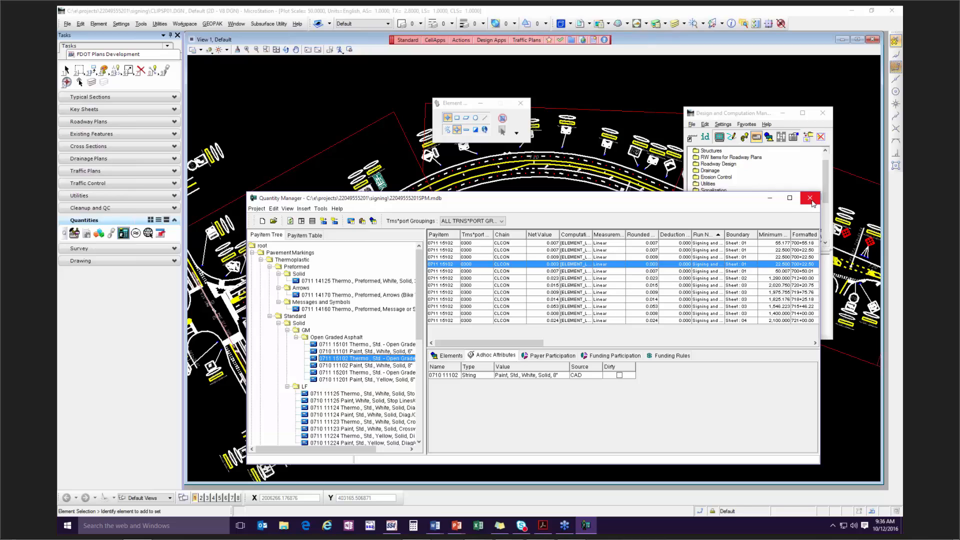
Step: Close Quantity Manager and the Design and Computation Manager
left_click(812, 199)
left_click(811, 201)
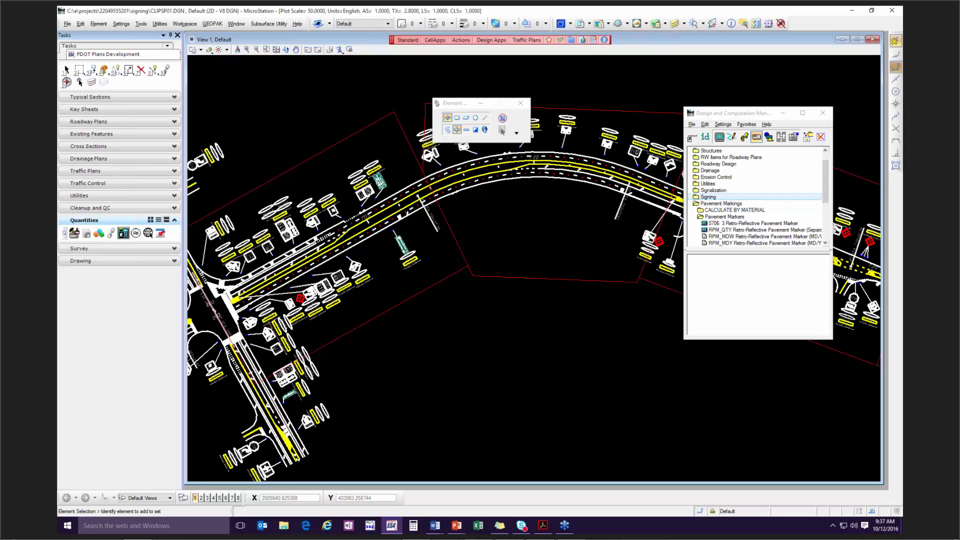
left_click(822, 113)
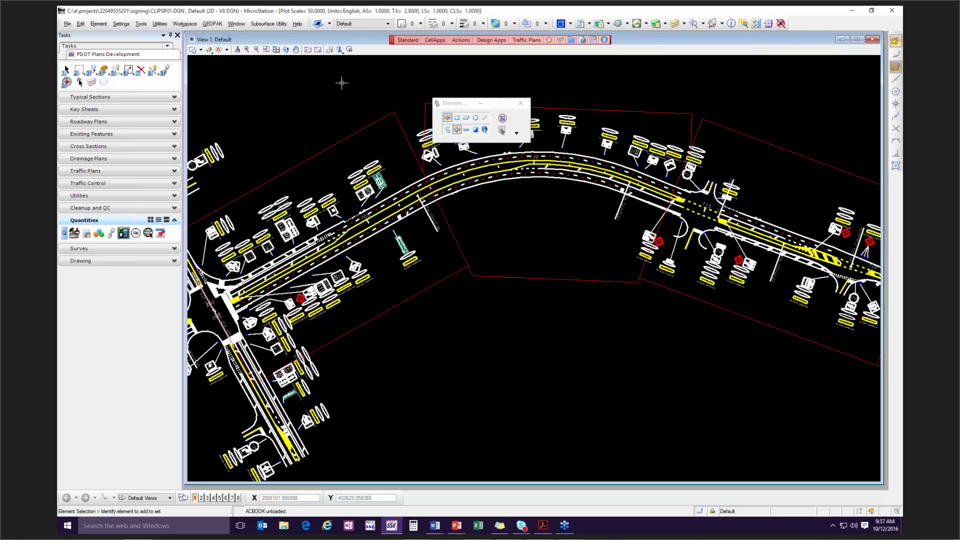
Step: Open the FDOT Linked Data Manager from the Quantities tasks
left_click(458, 41)
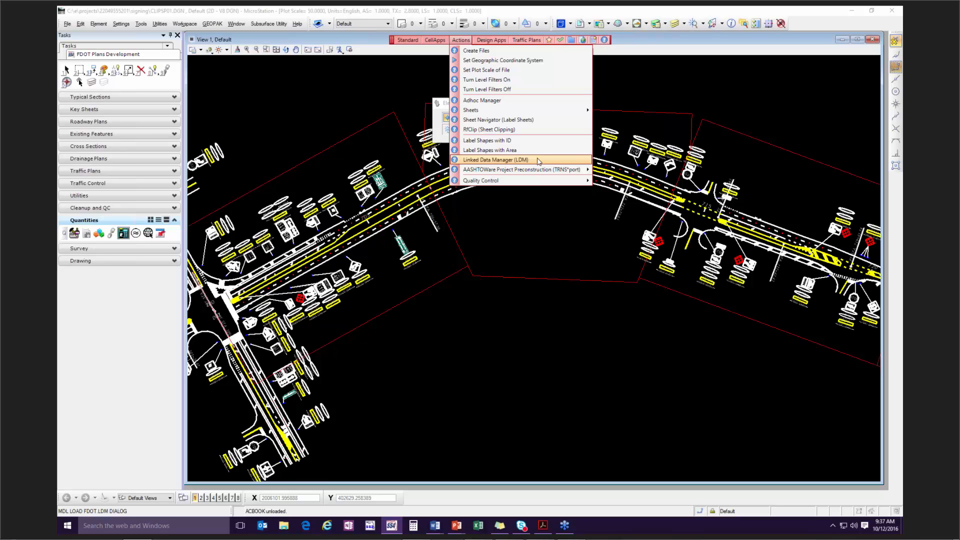
left_click(240, 95)
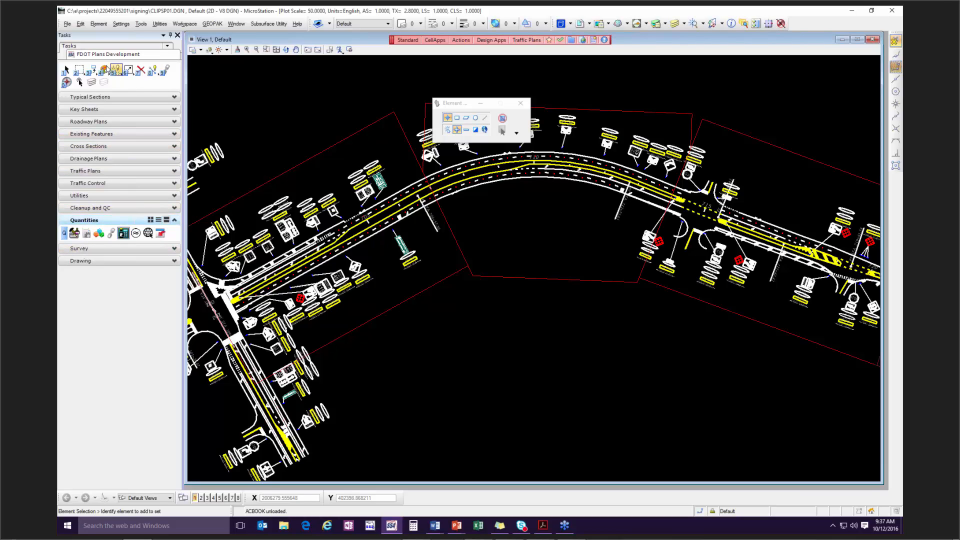
left_click(111, 233)
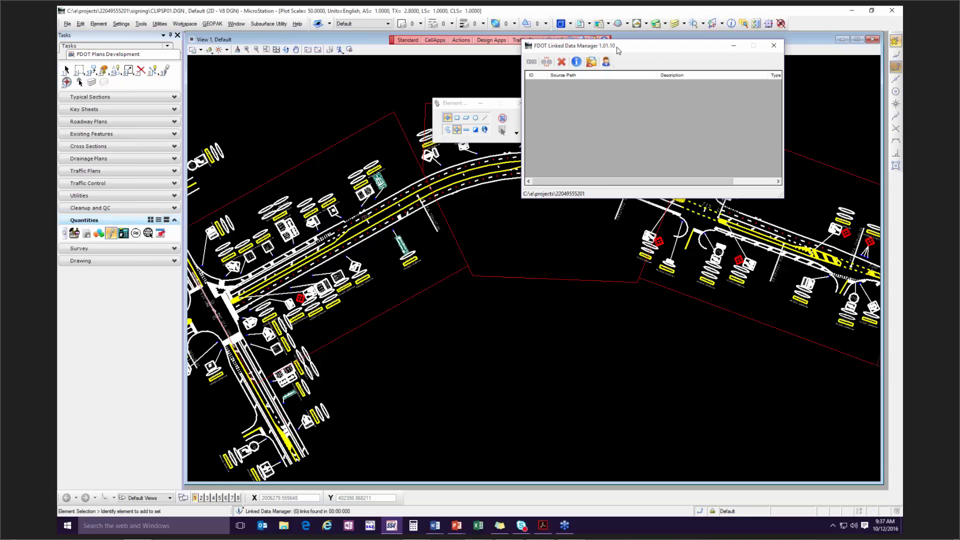
left_click_drag(618, 50, 483, 257)
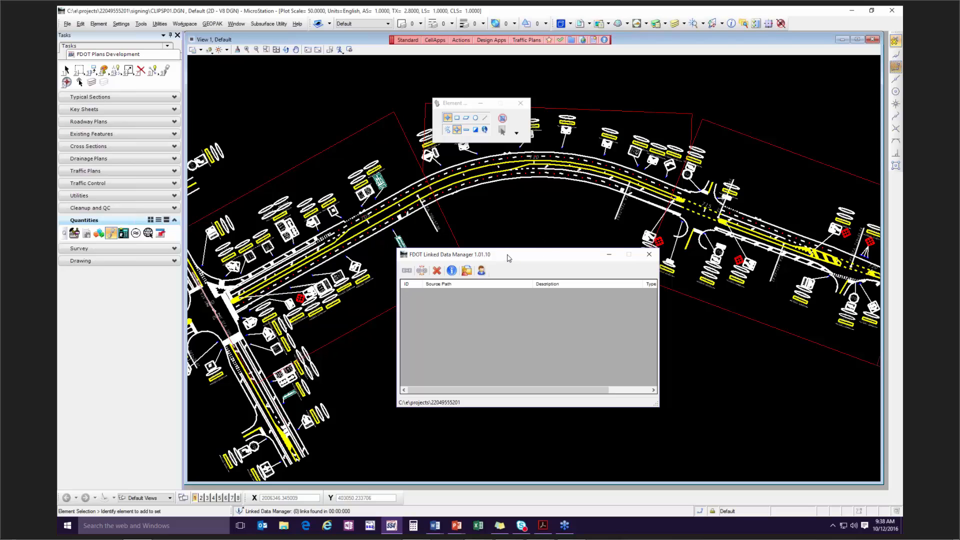
left_click_drag(508, 257, 540, 263)
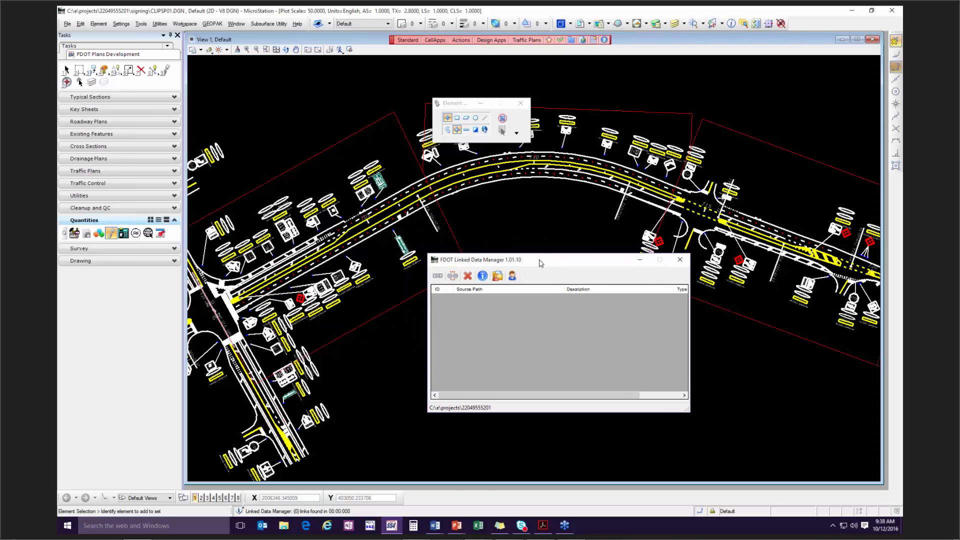
left_click(437, 276)
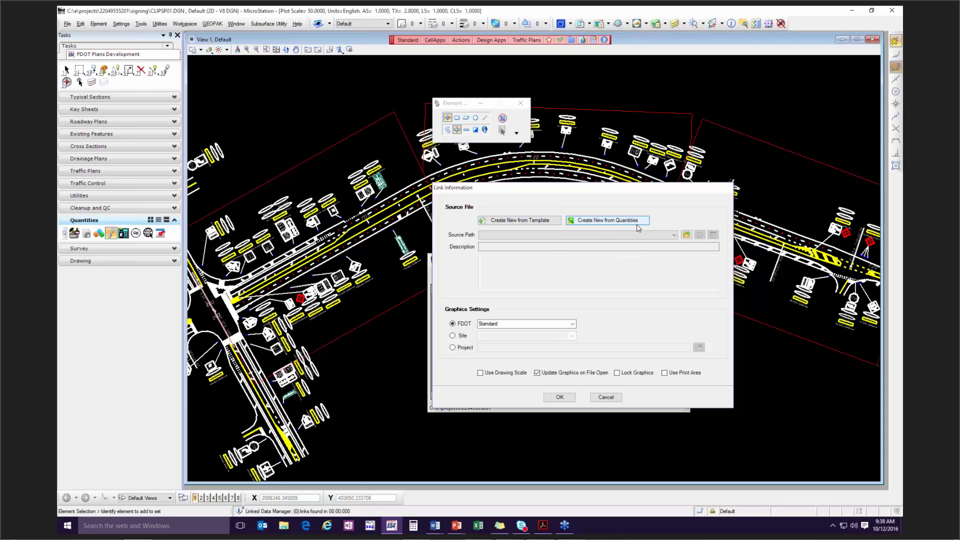
left_click(608, 223)
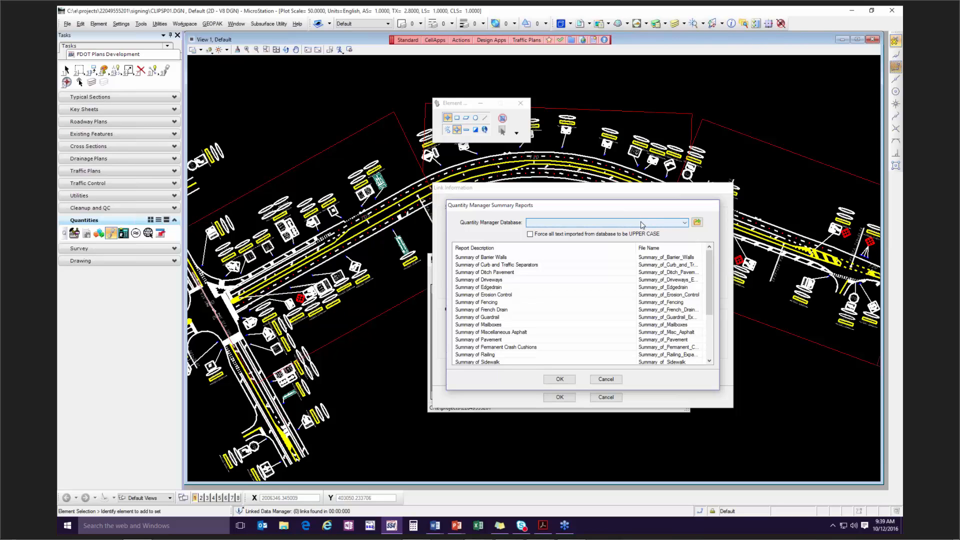
left_click(530, 235)
scroll(523, 265, "down", 3)
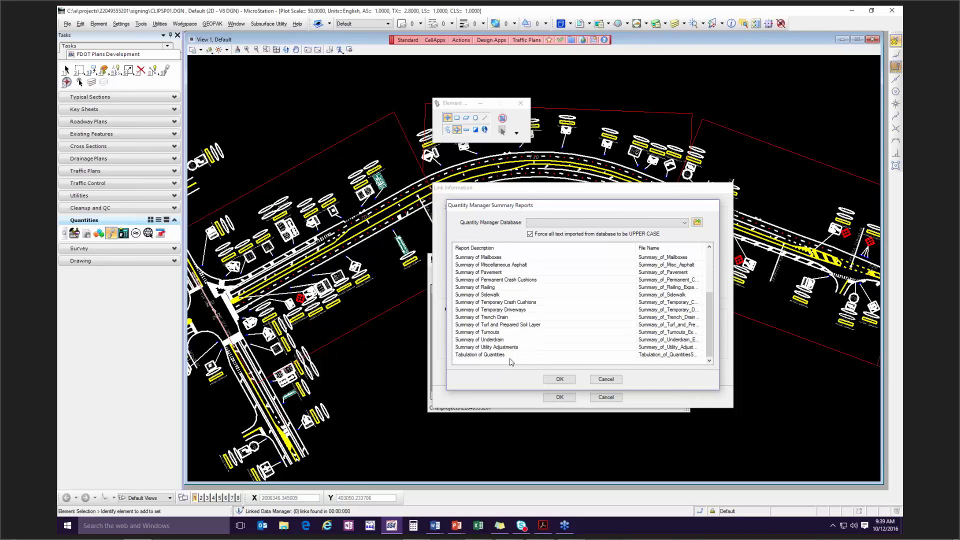
left_click(483, 355)
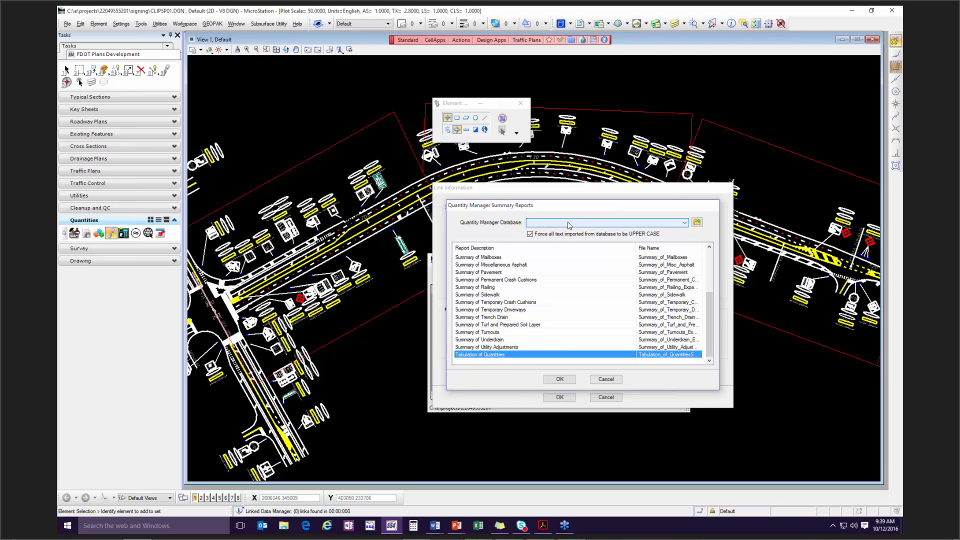
left_click(584, 225)
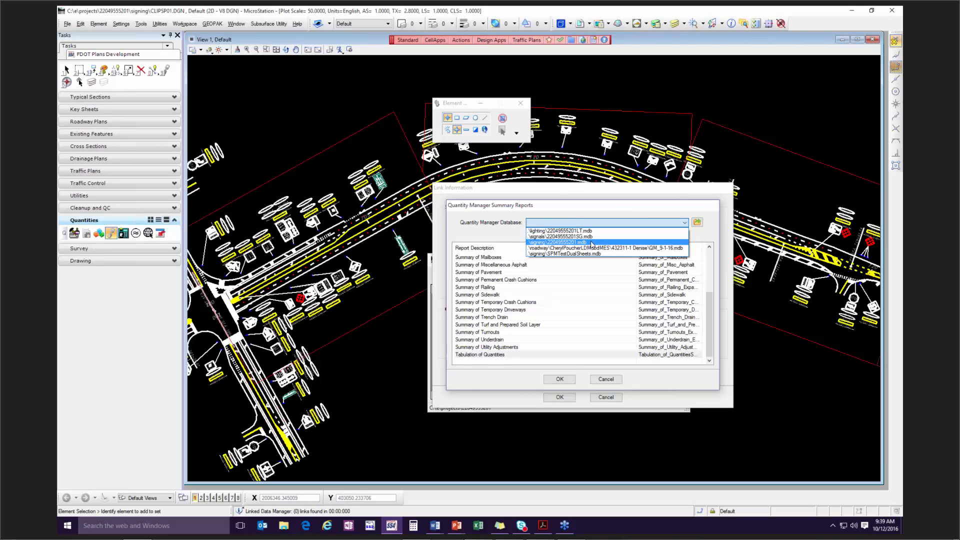
left_click(592, 244)
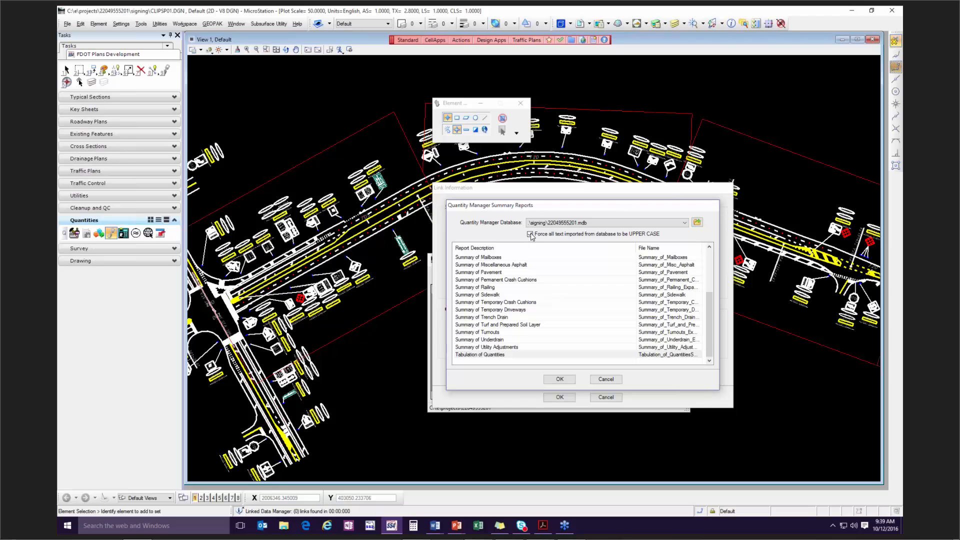
left_click(500, 355)
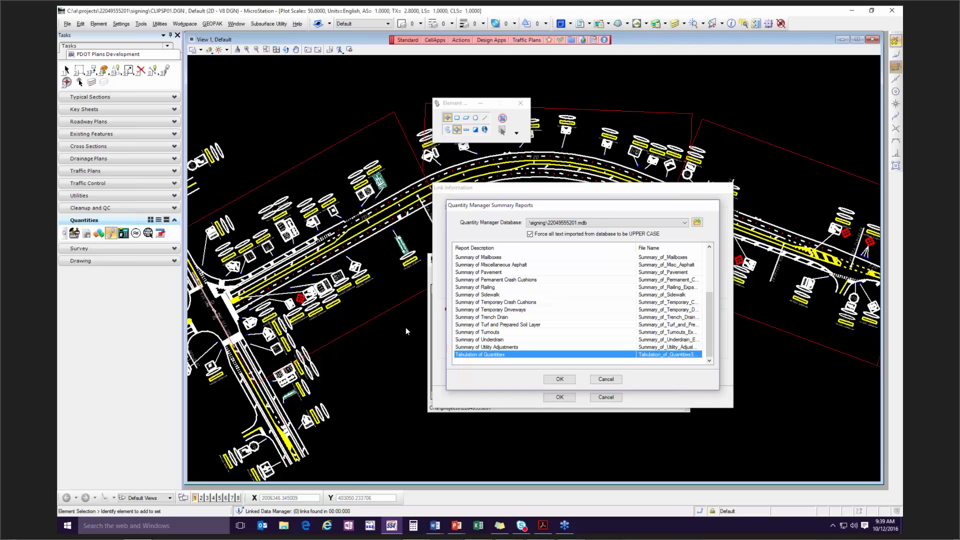
left_click(606, 380)
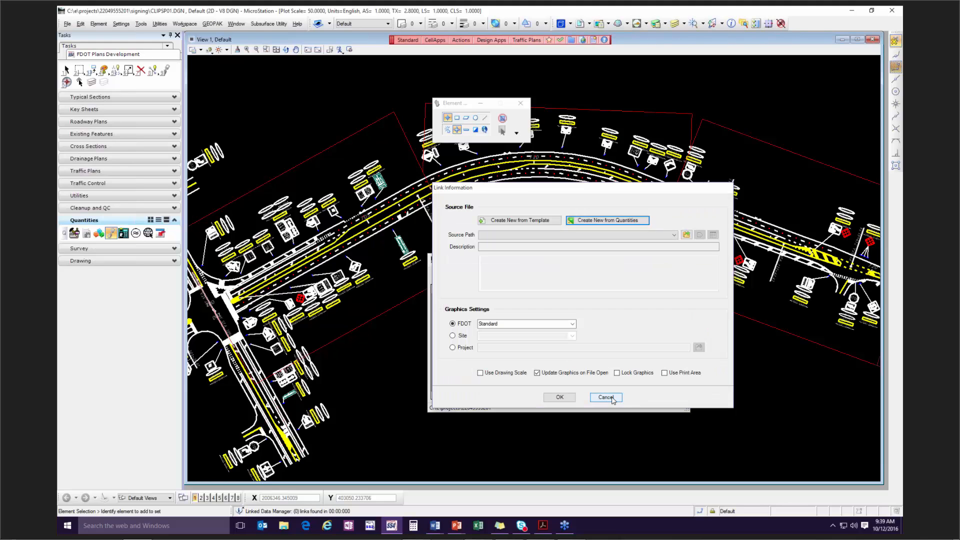
left_click(607, 398)
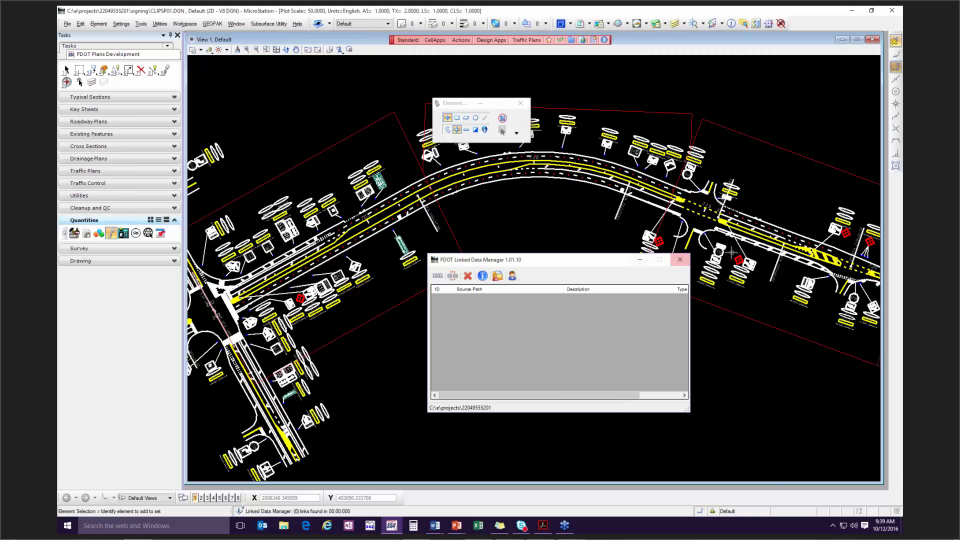
Step: Create the signing and pavement marking design file TABQSP01 using the Tabulation of Quantity Sheets file type
left_click_drag(530, 262, 749, 364)
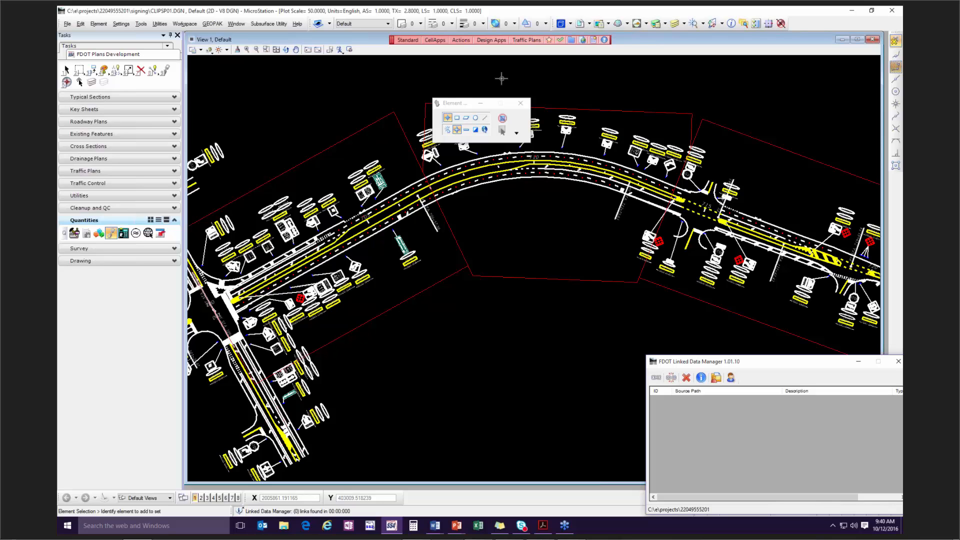
left_click(462, 41)
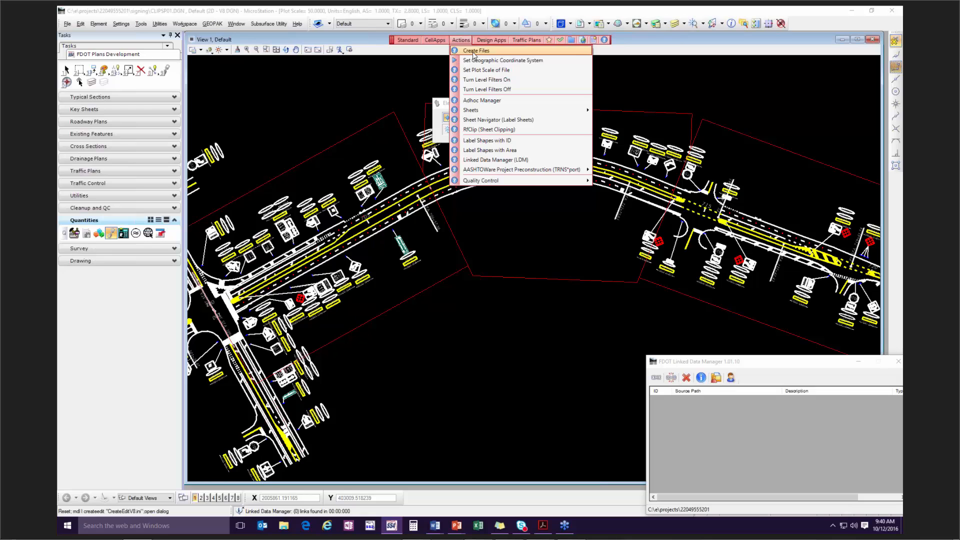
left_click(476, 50)
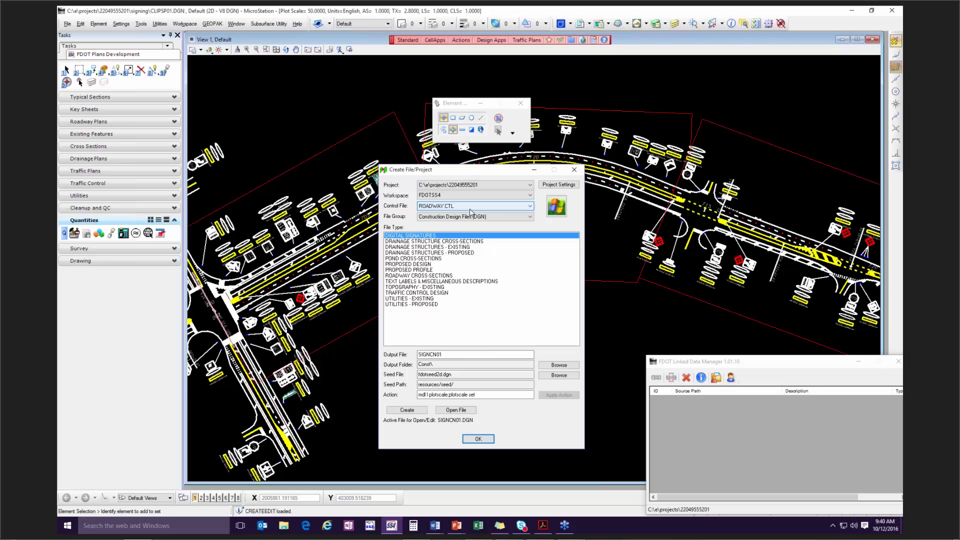
left_click(514, 218)
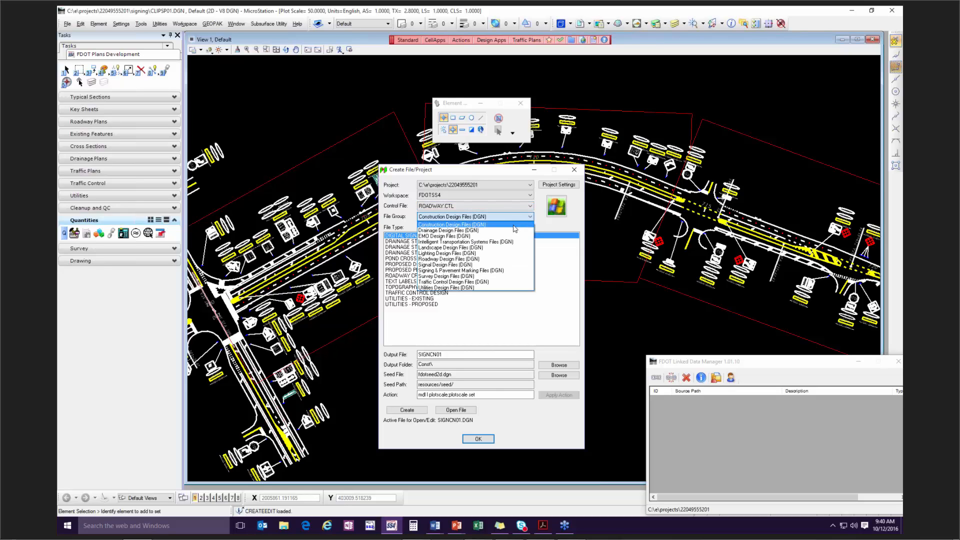
left_click(502, 271)
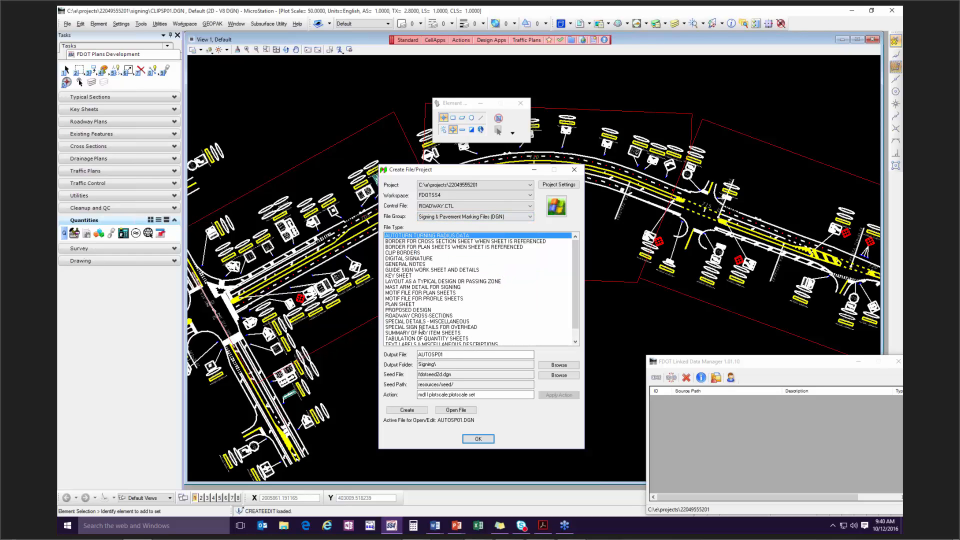
left_click(415, 339)
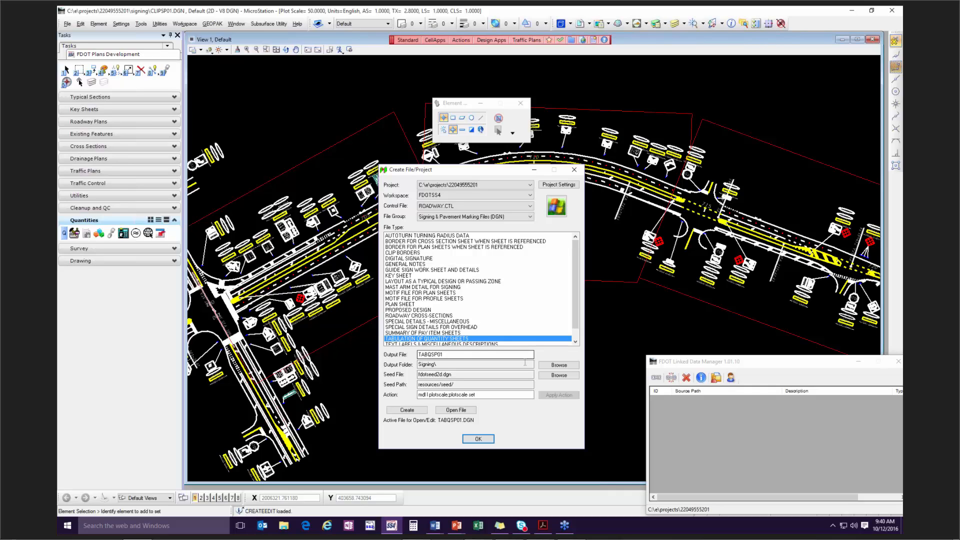
left_click(414, 410)
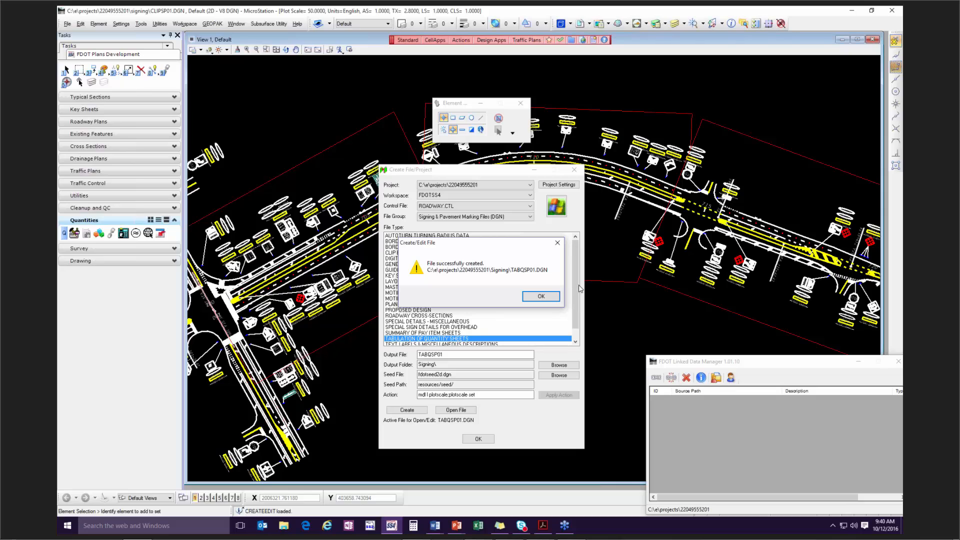
left_click(548, 301)
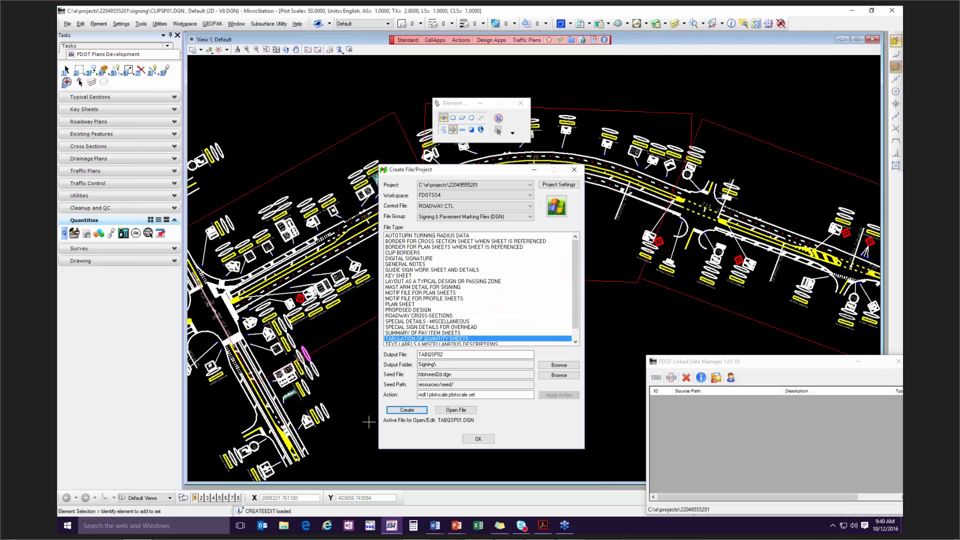
Step: Open the new TABQSP01.DGN file, accept a plot scale of 50 in English units, and close the file creation dialog
left_click(456, 410)
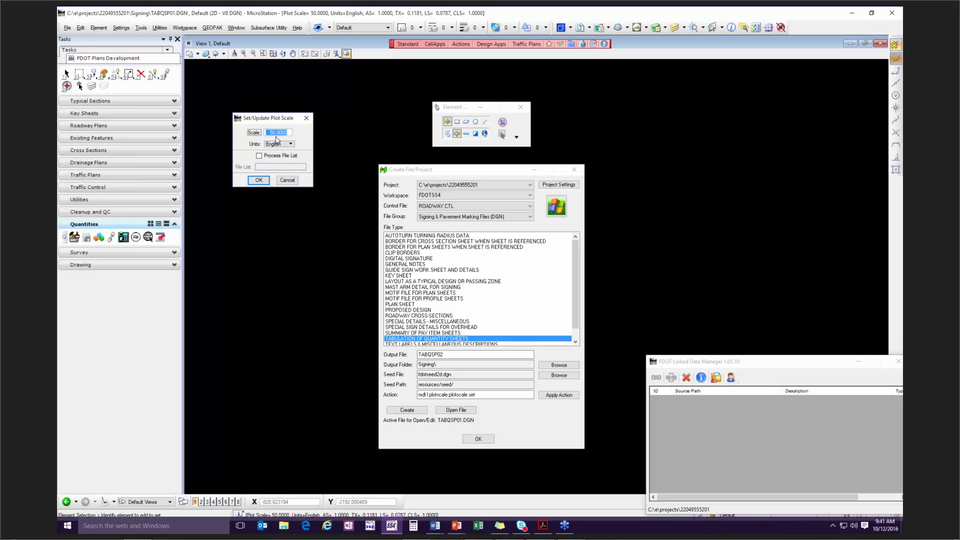
left_click(258, 180)
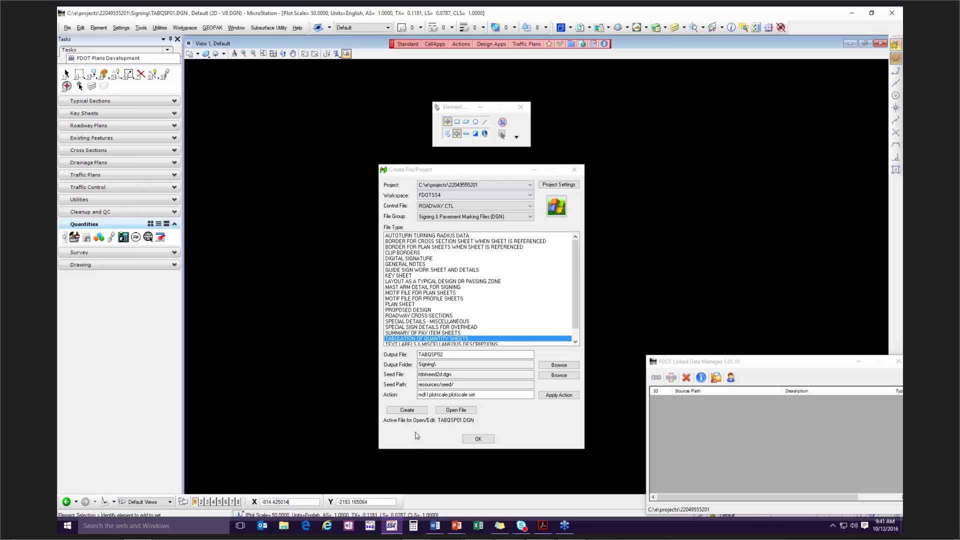
left_click(483, 442)
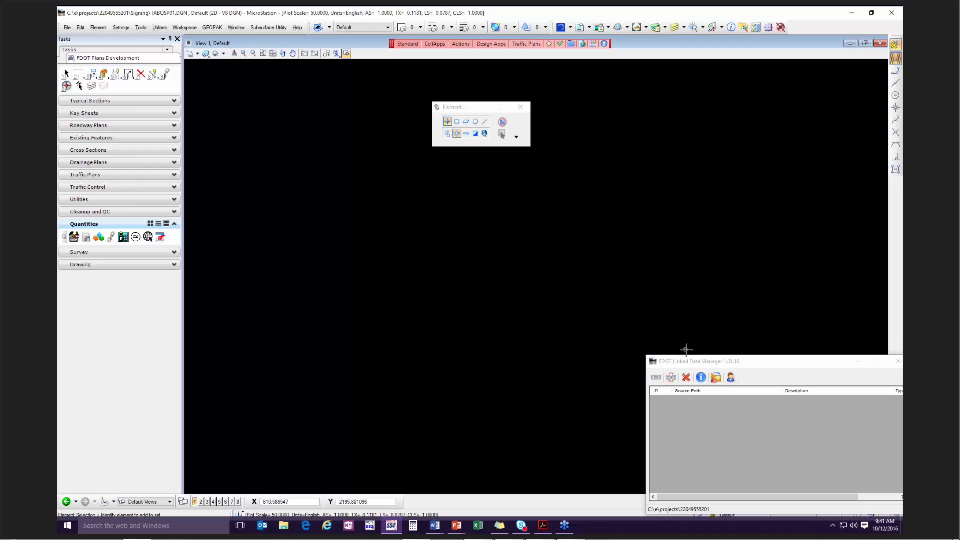
left_click_drag(791, 365, 489, 223)
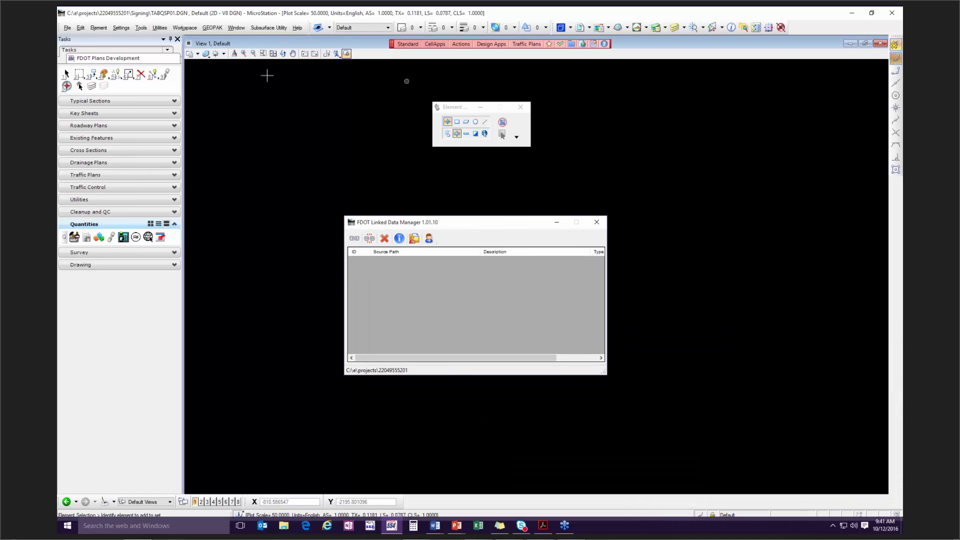
left_click(354, 240)
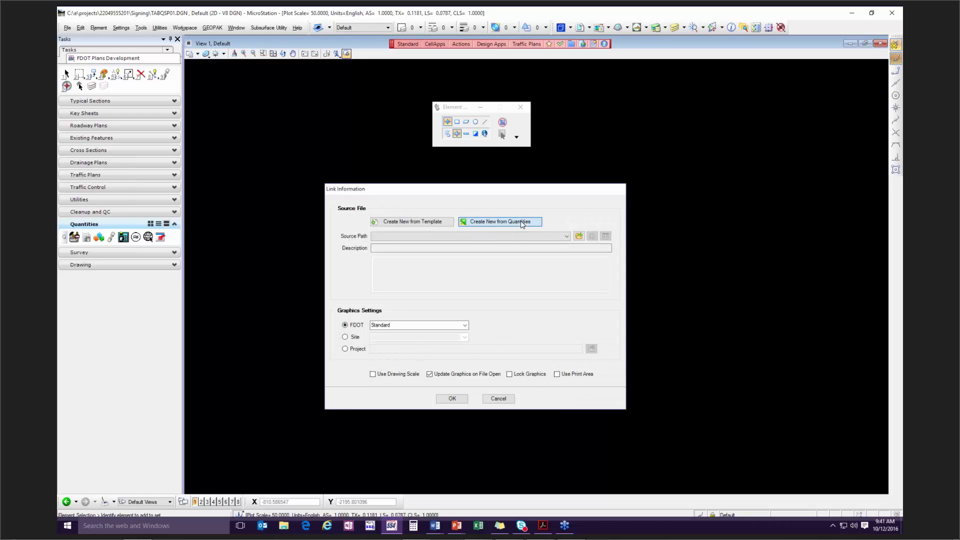
left_click(522, 224)
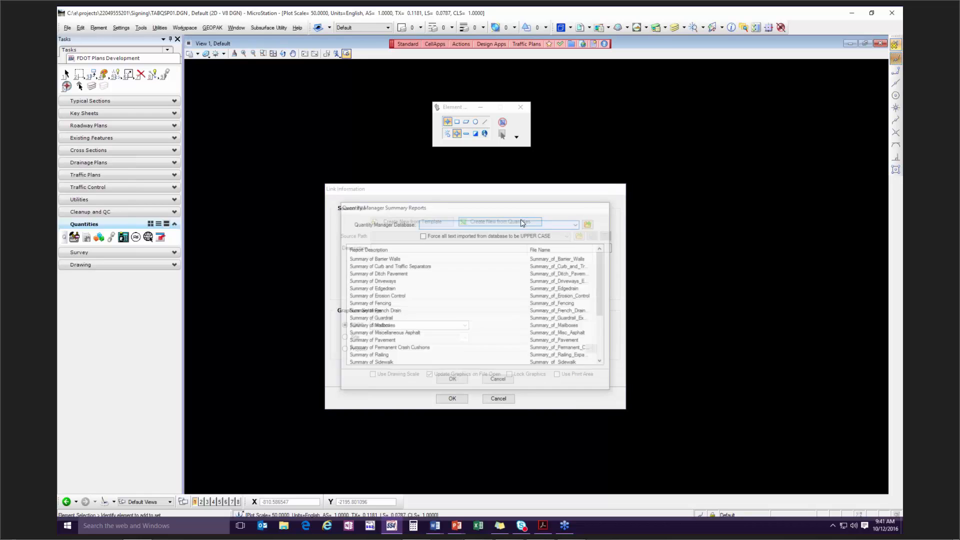
left_click(589, 225)
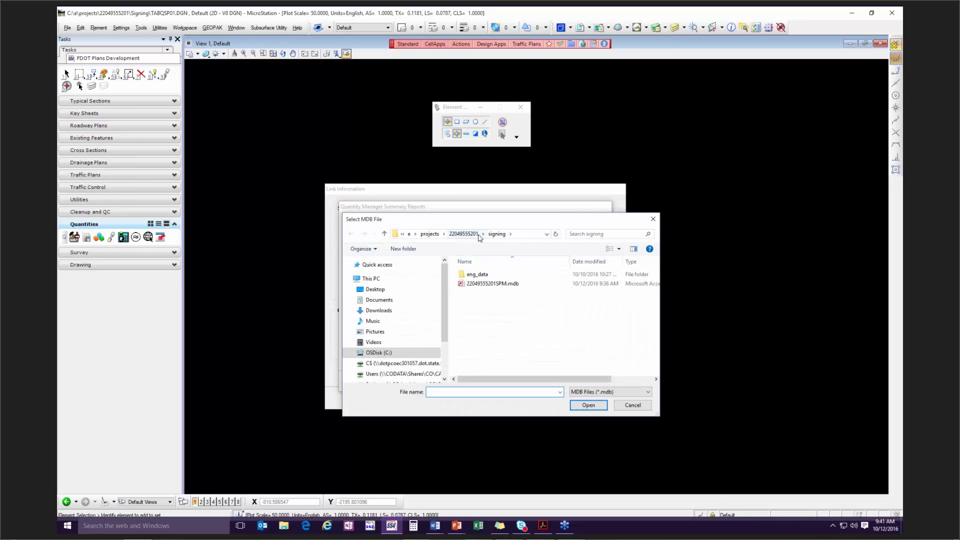
left_click(498, 284)
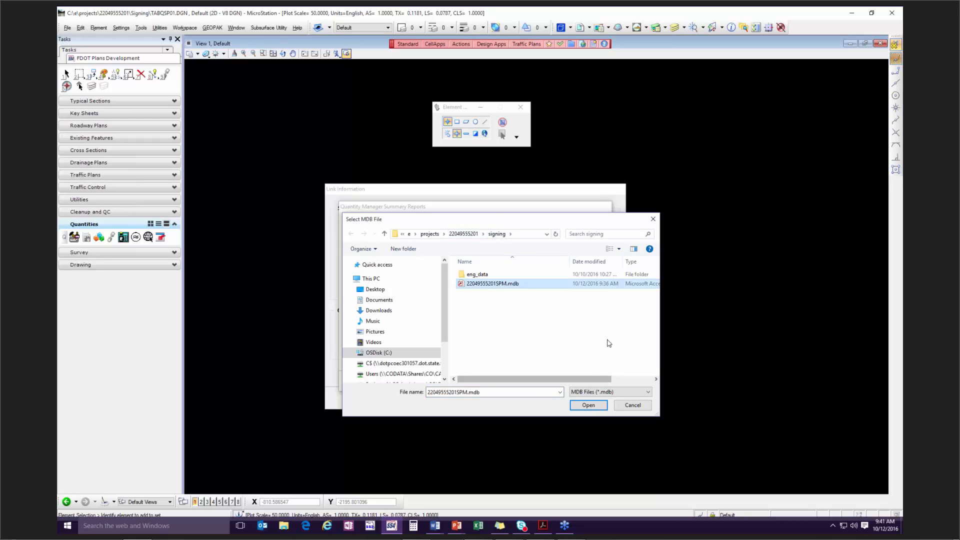
left_click(590, 406)
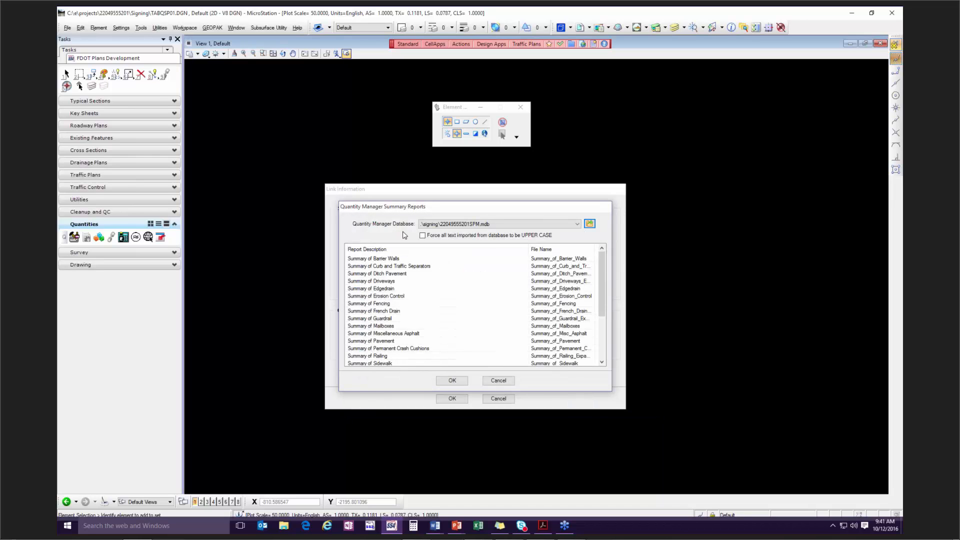
Step: Generate the Tabulation of Quantities report with upper-case text and save it as Tabulation_of_QuantitiesSPM.xlsx in the signing folder
left_click(423, 236)
scroll(482, 324, "down", 3)
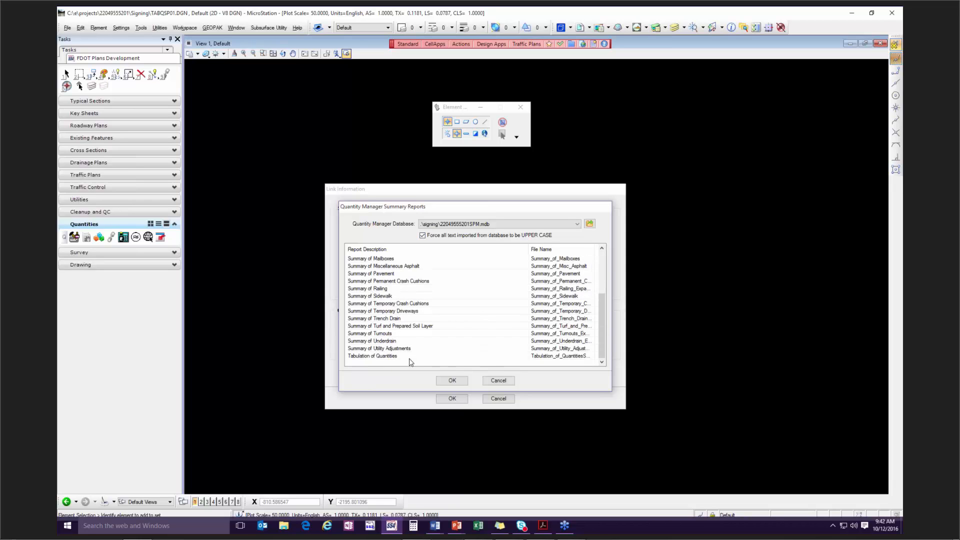
left_click(409, 357)
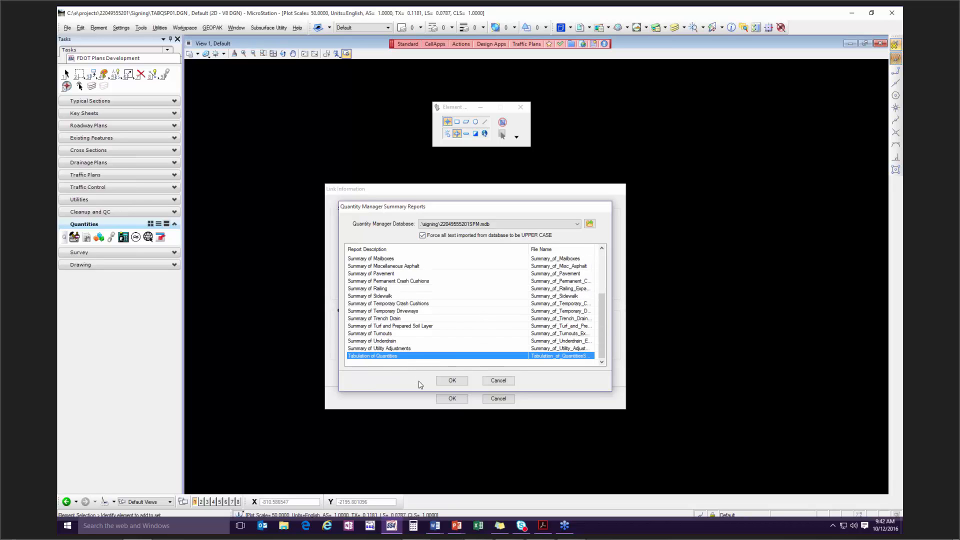
left_click(453, 381)
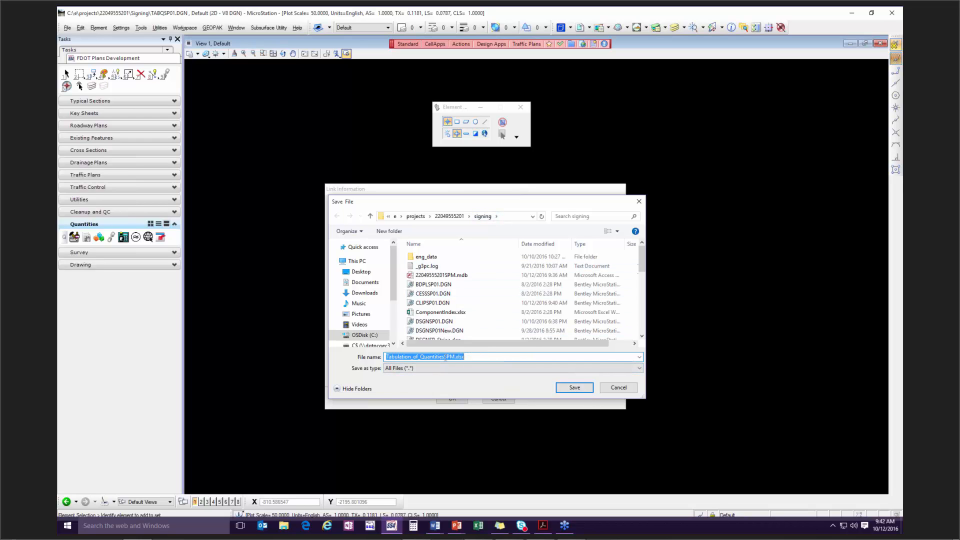
left_click_drag(444, 356, 455, 356)
key("End")
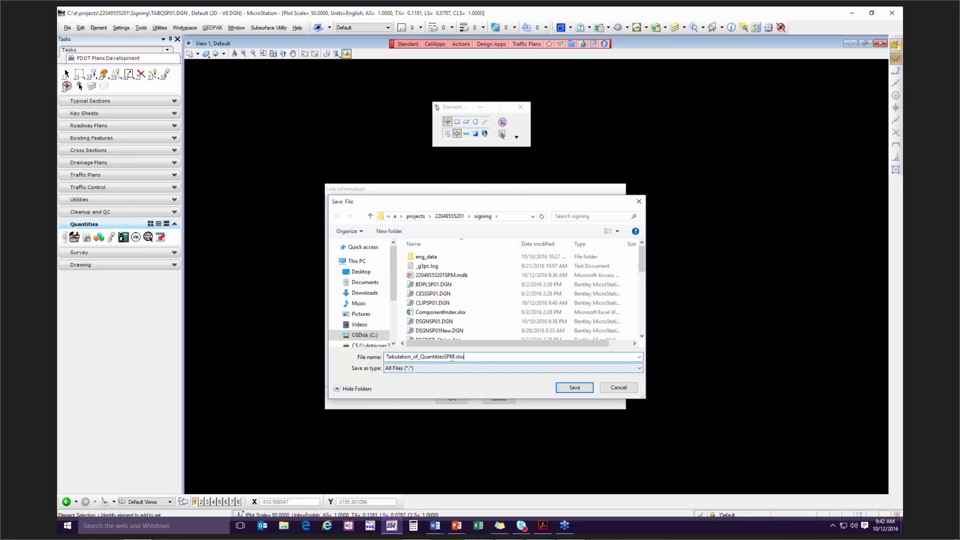
left_click(574, 389)
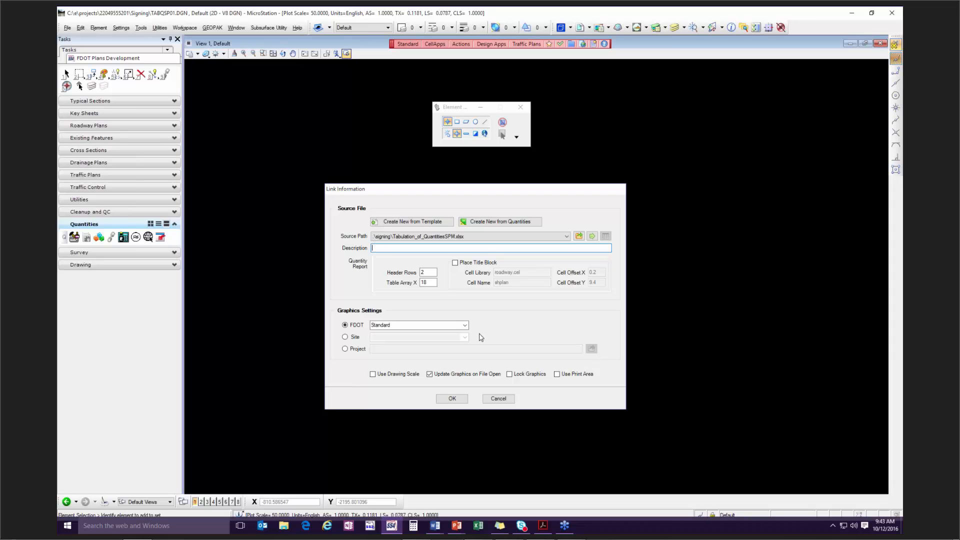
Step: Set the link to place a title block with a cell offset X of 0.0 and to use the drawing scale
left_click(455, 263)
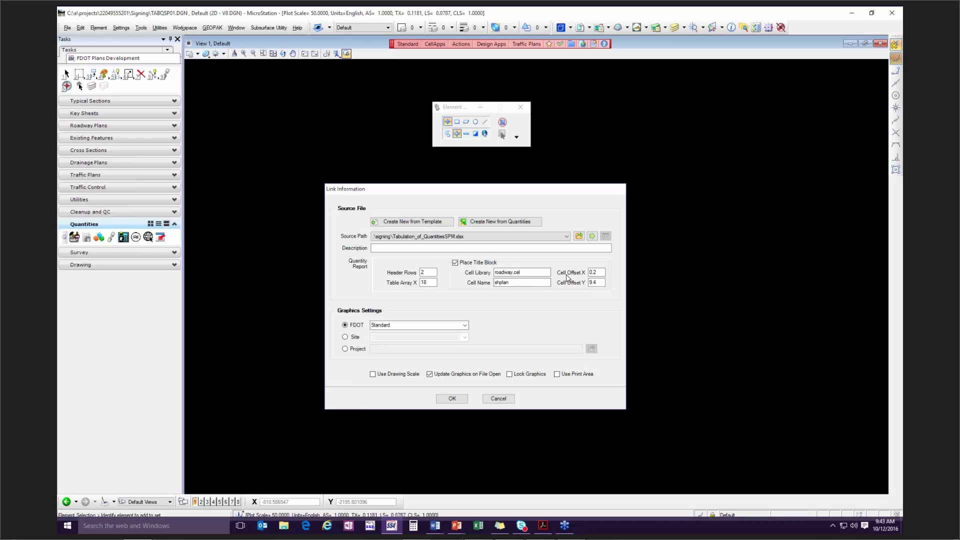
double_click(598, 273)
type("0.")
left_click(372, 374)
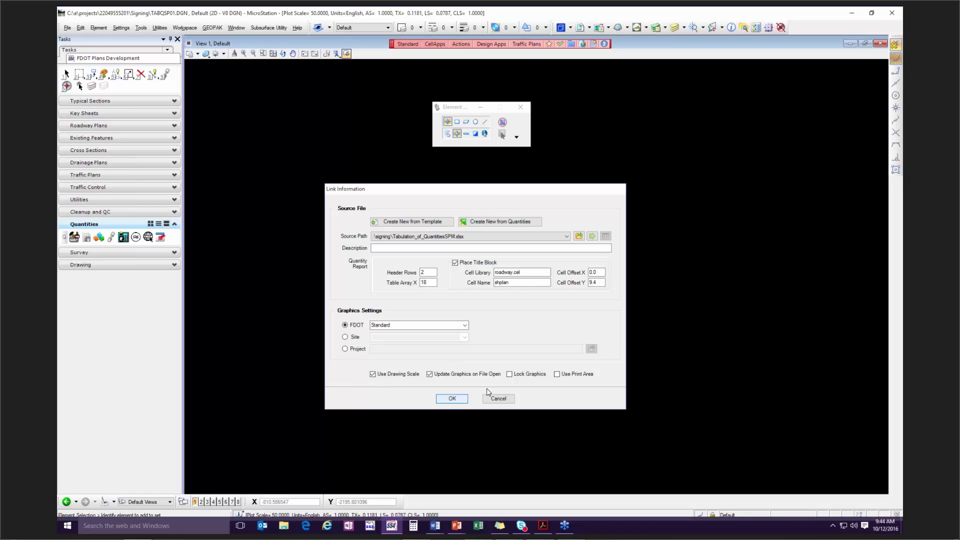
Step: Accept the link settings and place the linked tabulation table with its title block in the drawing
left_click(446, 401)
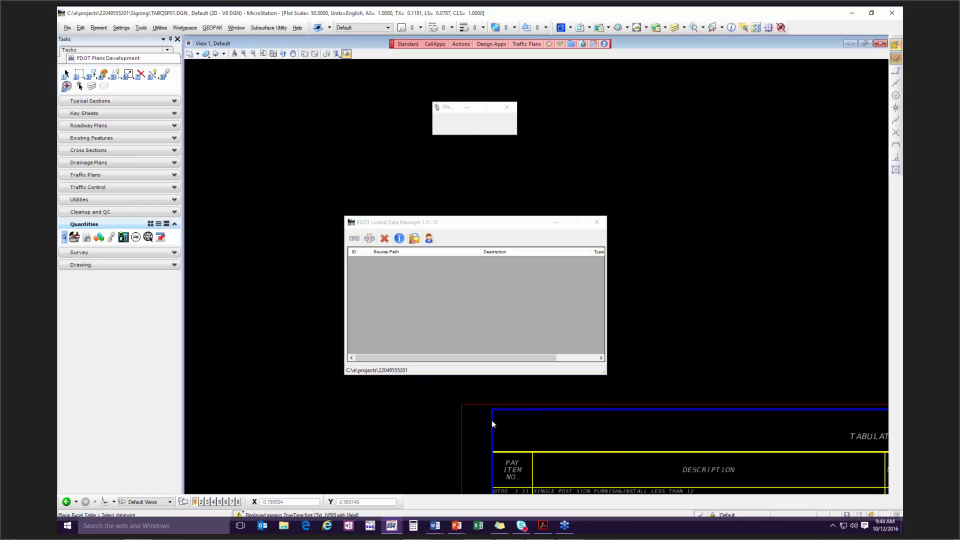
scroll(492, 421, "down", 3)
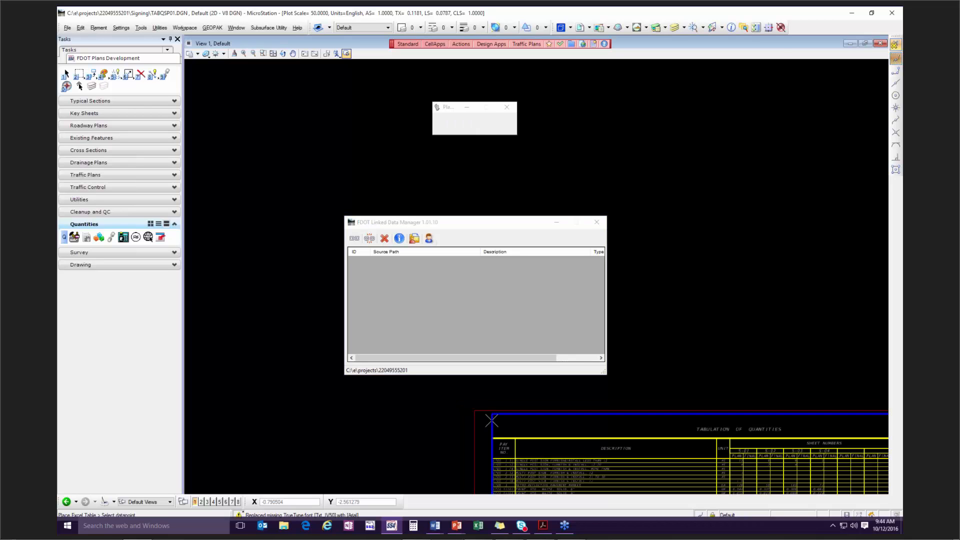
left_click_drag(444, 223, 407, 374)
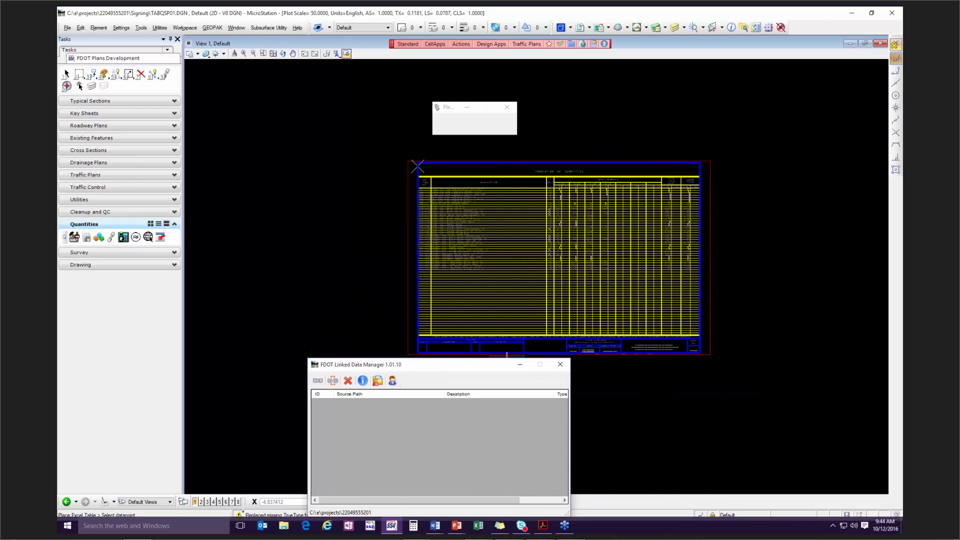
left_click(417, 167)
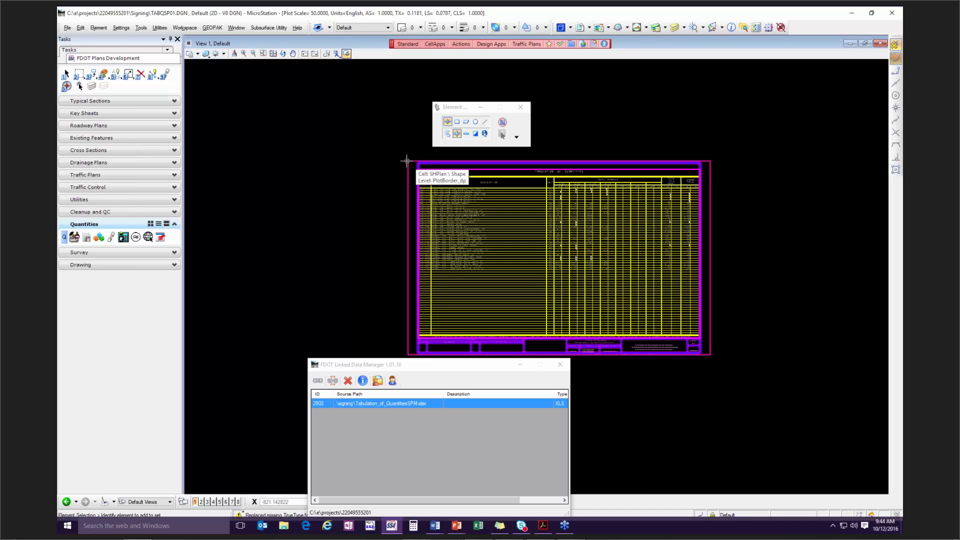
Step: Set the drawing scale of the sheet file to 1:50 in survey feet and survey inches
scroll(371, 220, "up", 2)
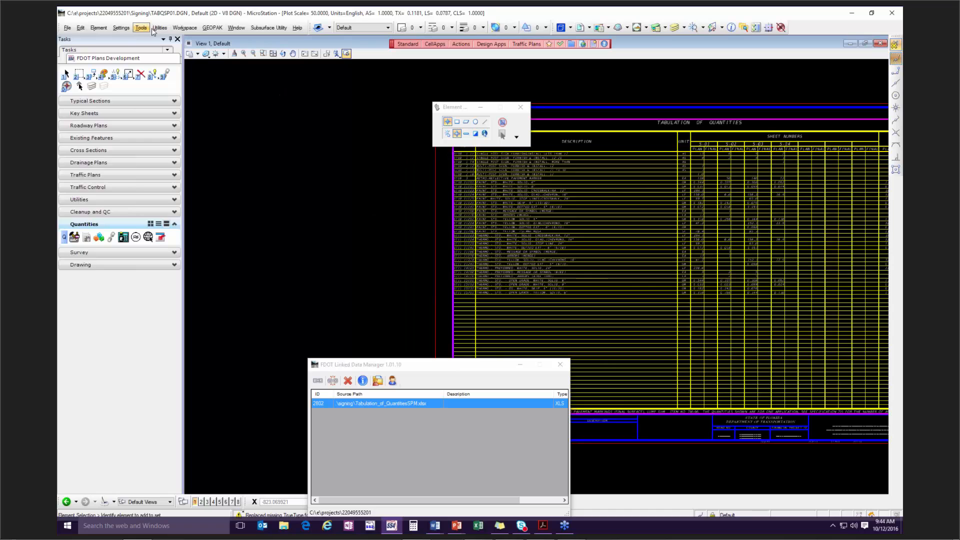
left_click(121, 28)
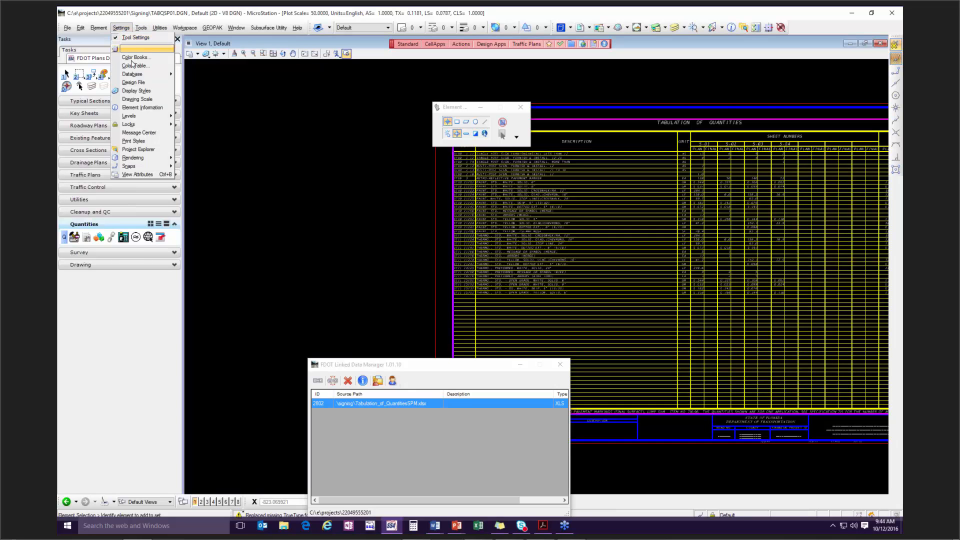
left_click(146, 100)
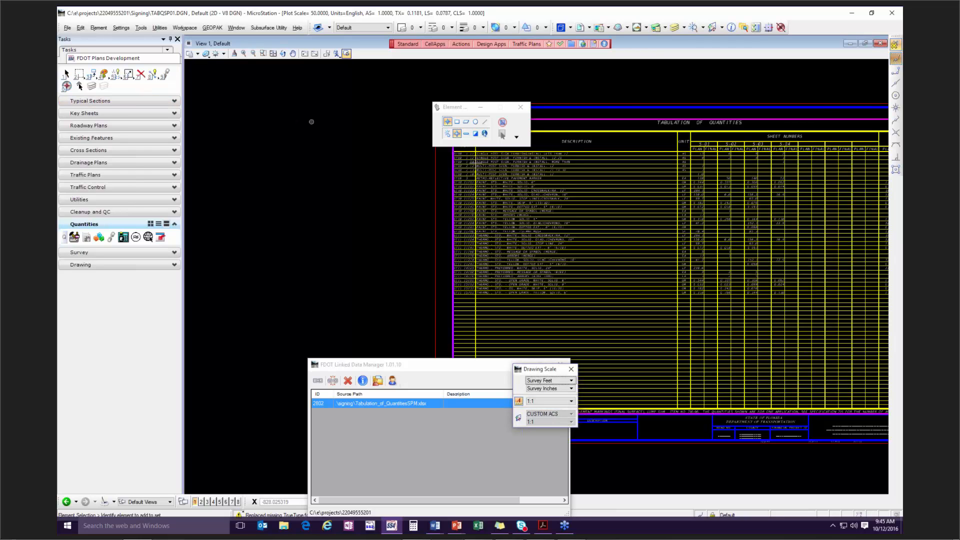
left_click(548, 402)
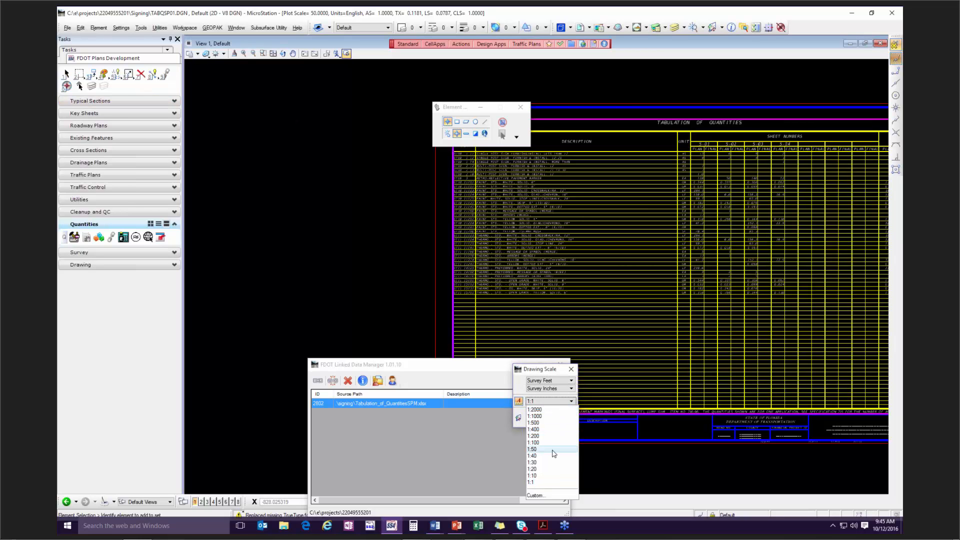
left_click(534, 449)
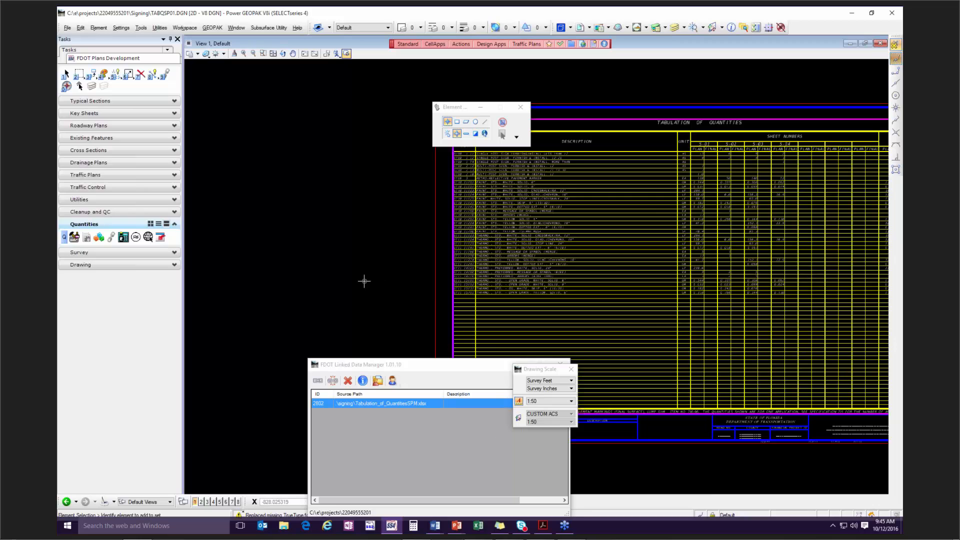
left_click_drag(547, 370, 245, 174)
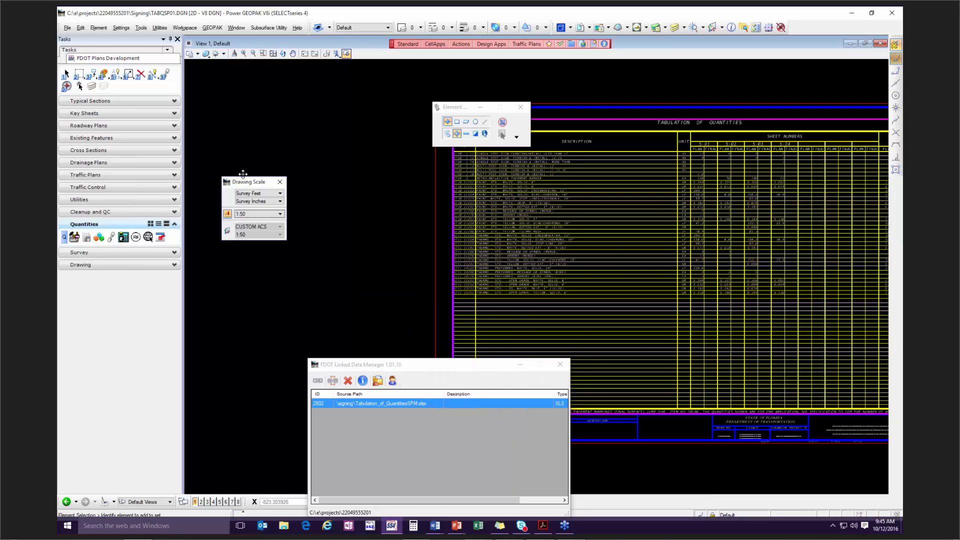
Step: Update the Tabulation_of_QuantitiesSPM.xlsx link so its table is redrawn at the current drawing scale
right_click(424, 404)
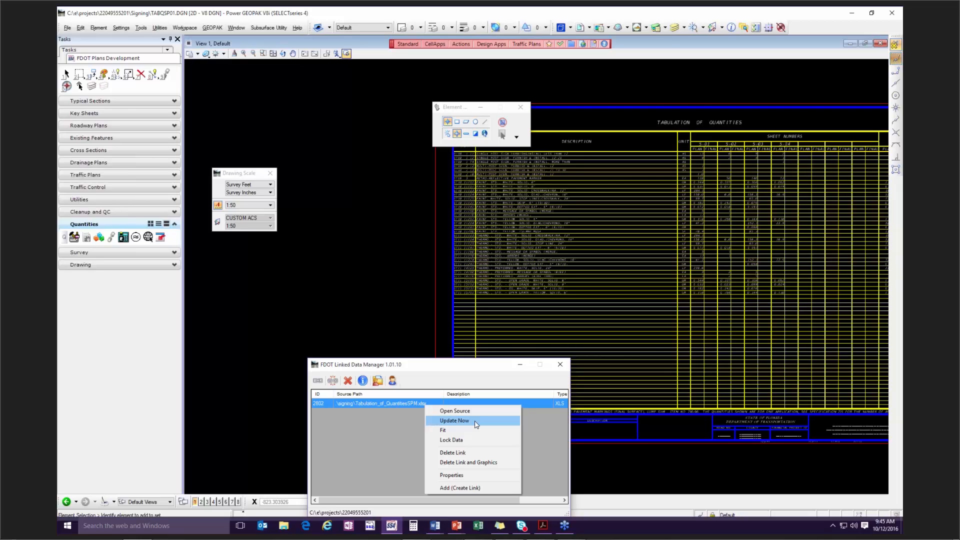
left_click(455, 421)
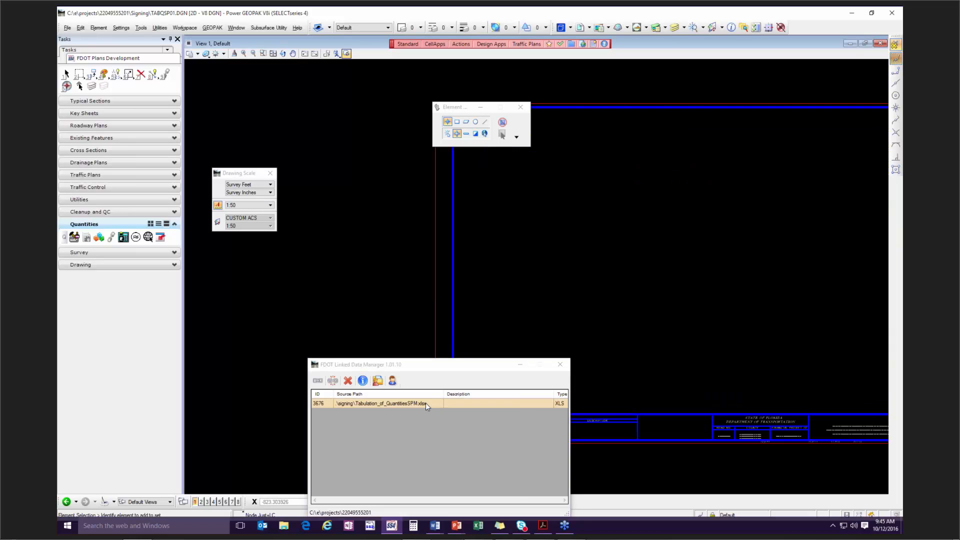
right_click(425, 403)
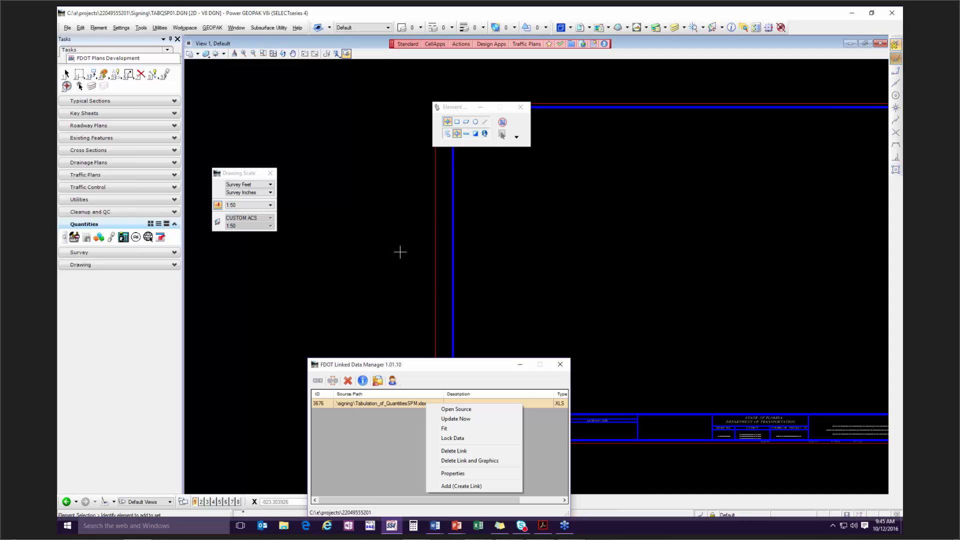
left_click(422, 289)
scroll(423, 291, "down", 1)
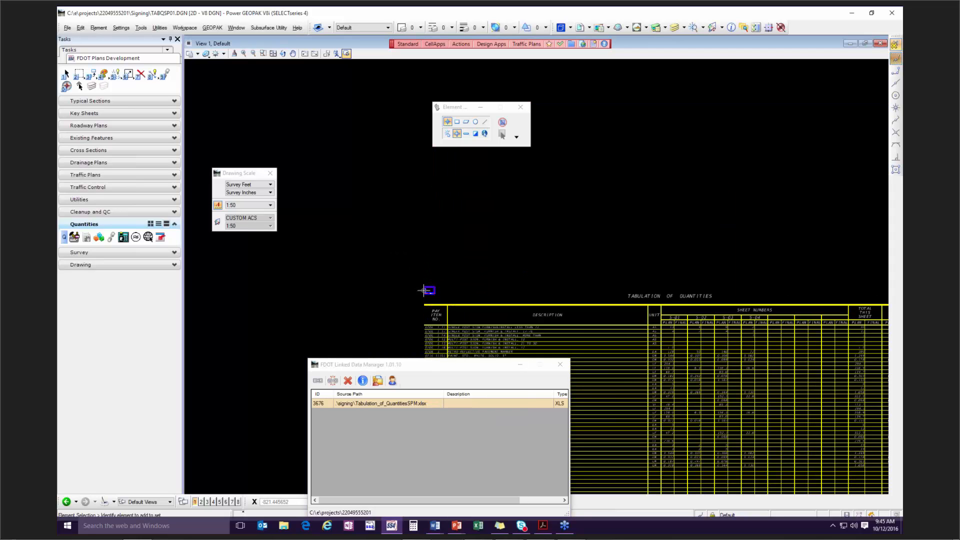
Step: Scale the small sheet border cell with an active X and Y scale of 50
left_click(91, 74)
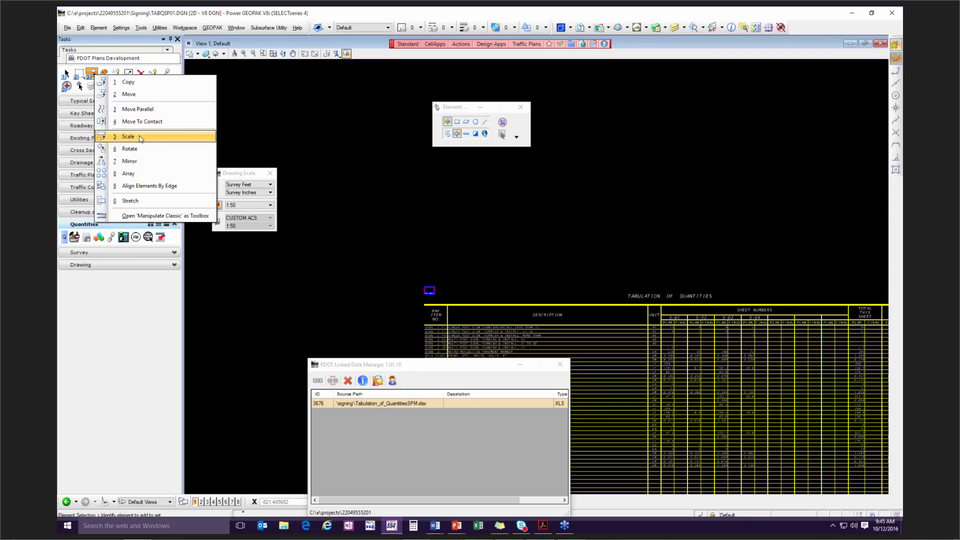
left_click(140, 139)
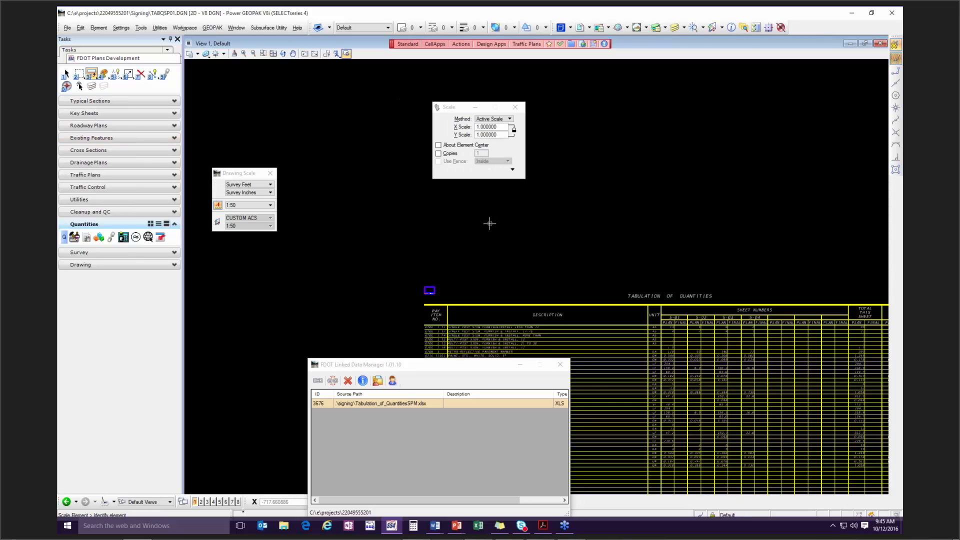
left_click_drag(243, 173, 245, 159)
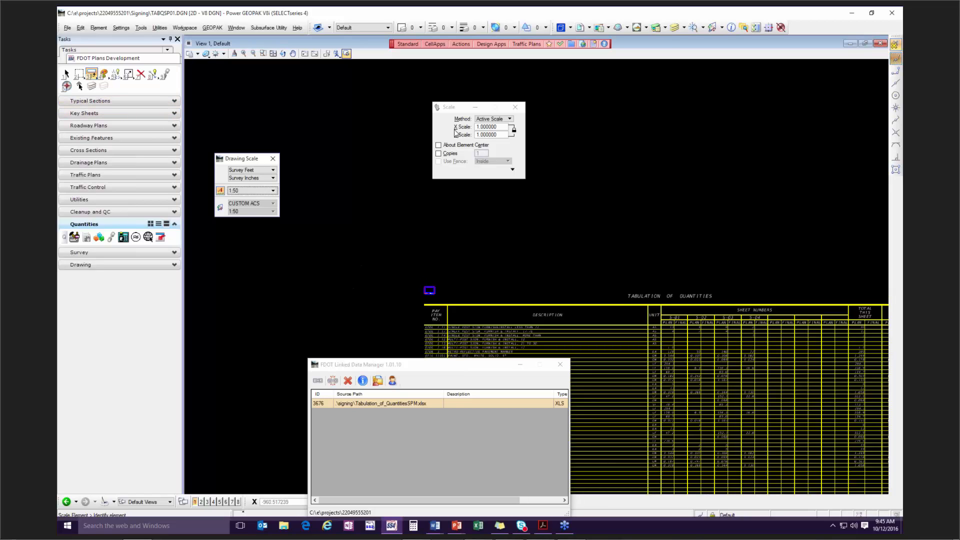
left_click(484, 128)
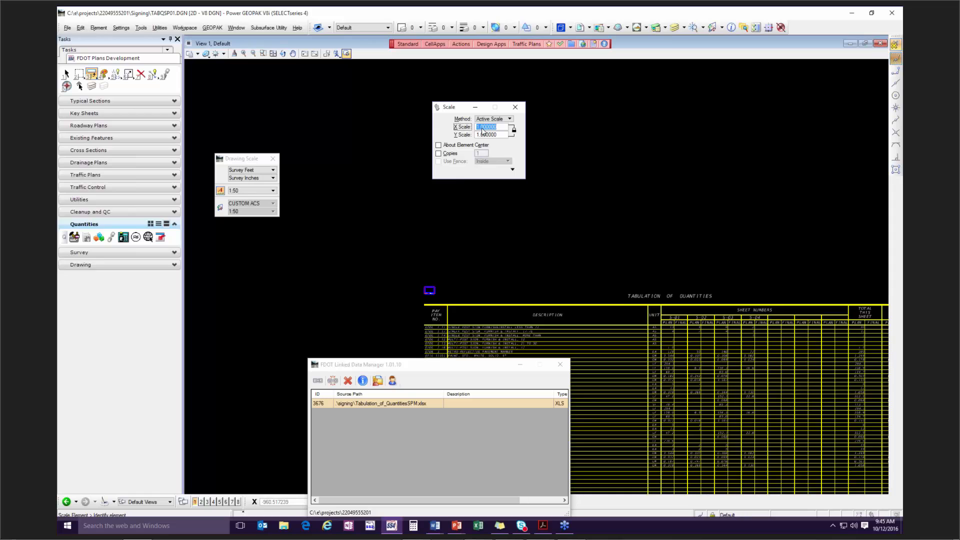
type("50")
key("Return")
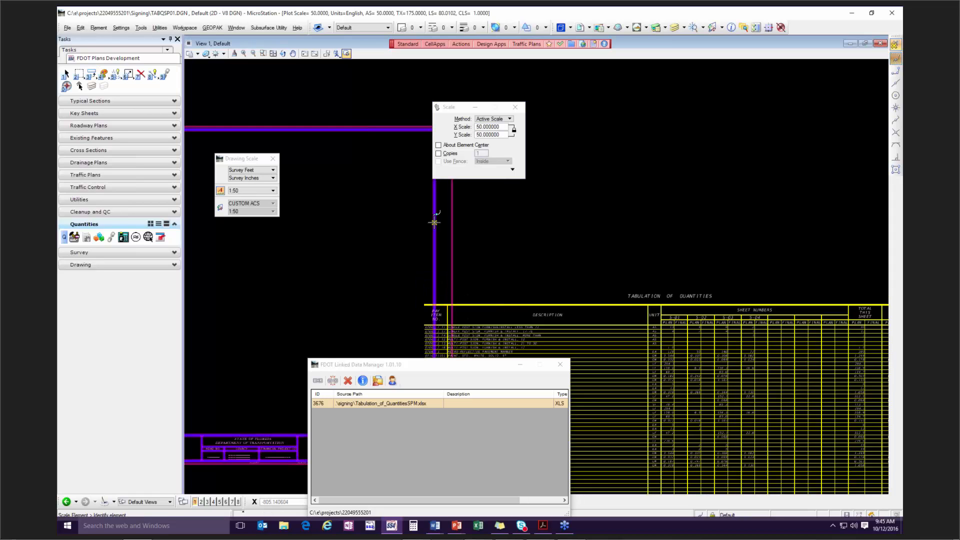
scroll(434, 222, "down", 5)
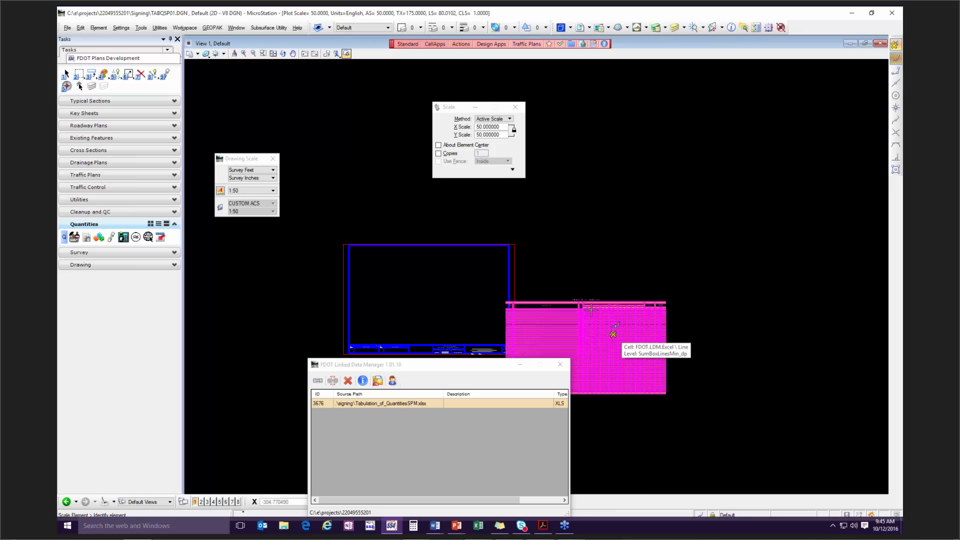
left_click(543, 322)
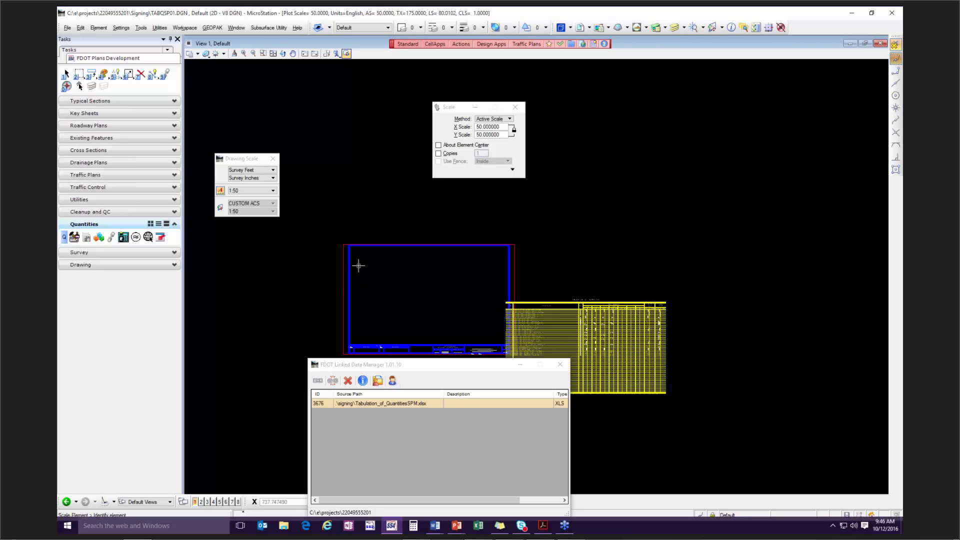
Step: Move the scaled sheet border by its inner upper-left corner, using snaps, onto the upper-left origin of the tabulation table
left_click(897, 58)
left_click(350, 253)
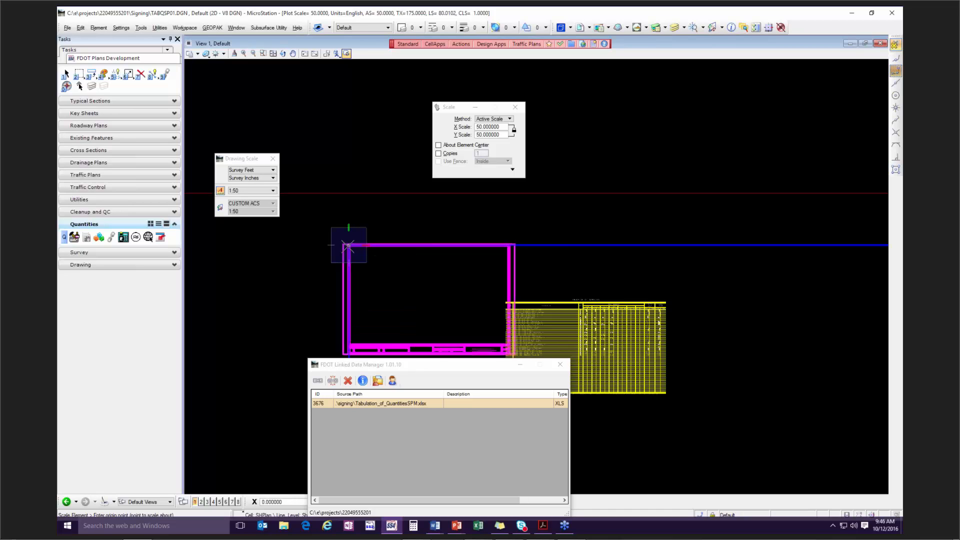
left_click(516, 107)
left_click_drag(95, 74, 124, 98)
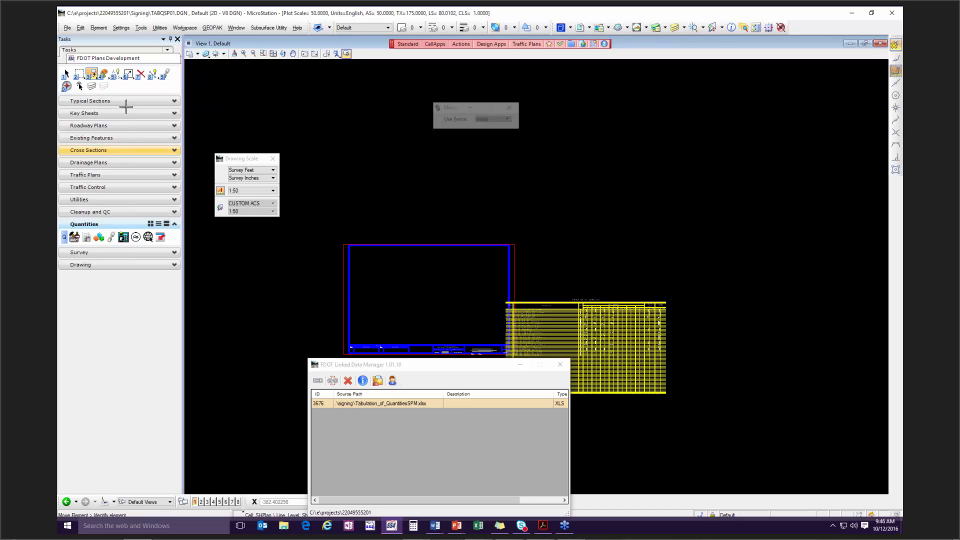
left_click(348, 245)
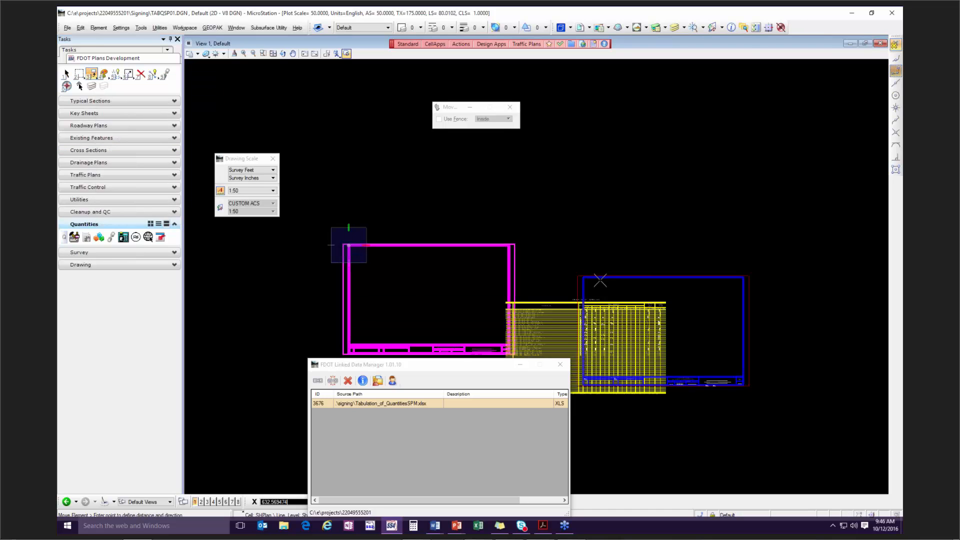
left_click(897, 109)
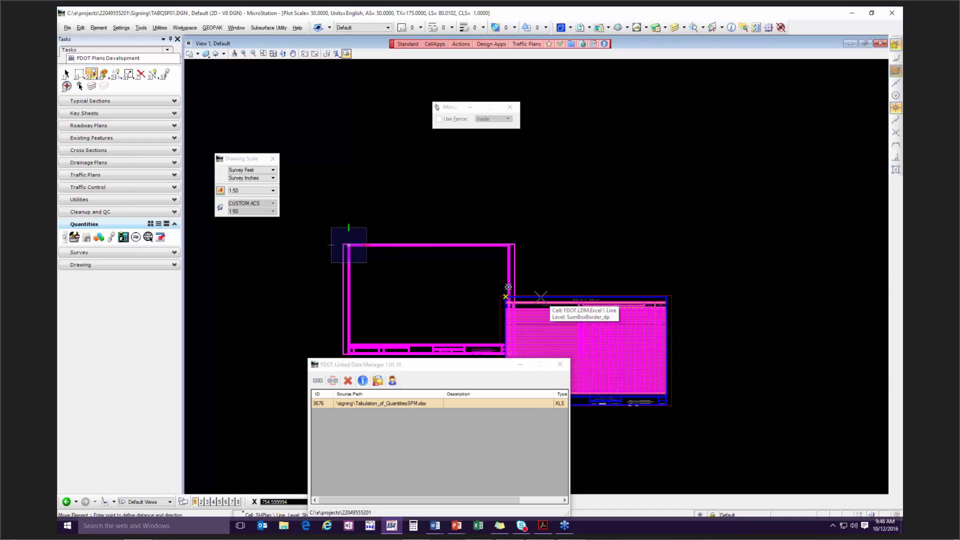
left_click(569, 298)
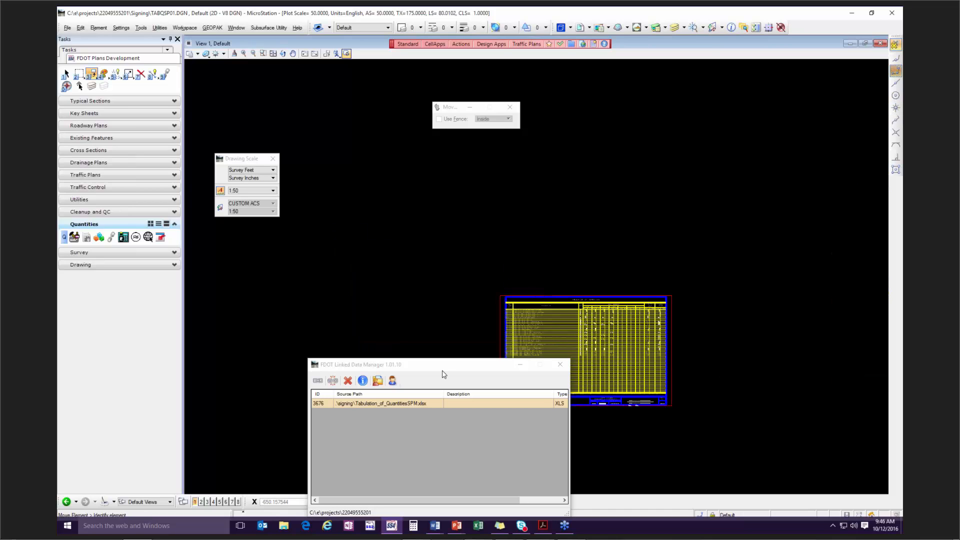
Step: Close the Linked Data Manager and the Drawing Scale settings to leave the tabulation sheet unobstructed
left_click_drag(445, 365, 334, 255)
scroll(577, 382, "up", 5)
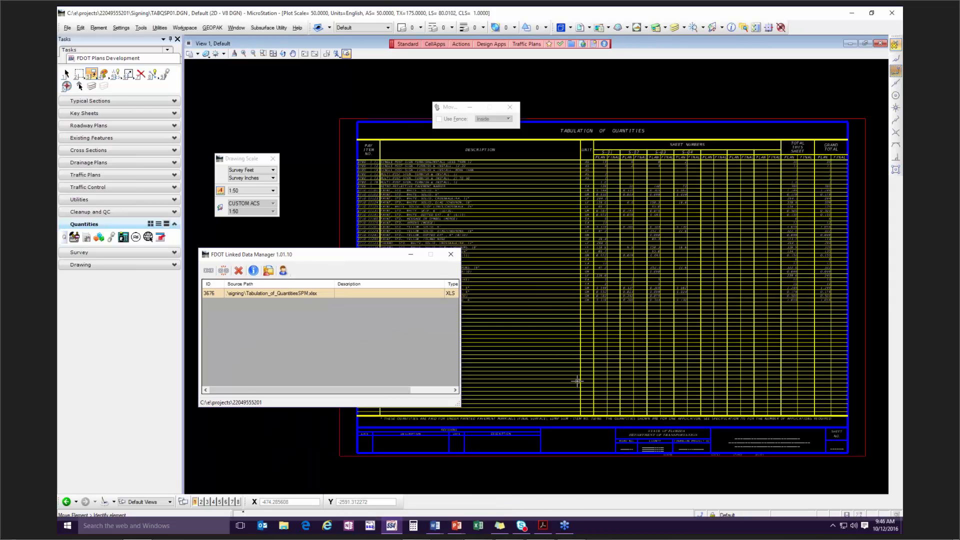
scroll(577, 381, "up", 2)
middle_click_drag(536, 425, 638, 414)
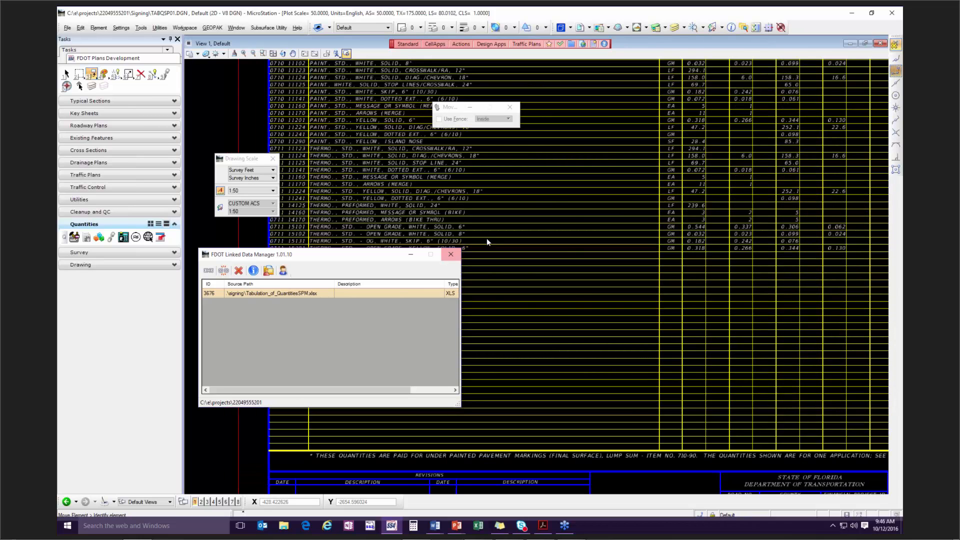
left_click(451, 258)
left_click(451, 257)
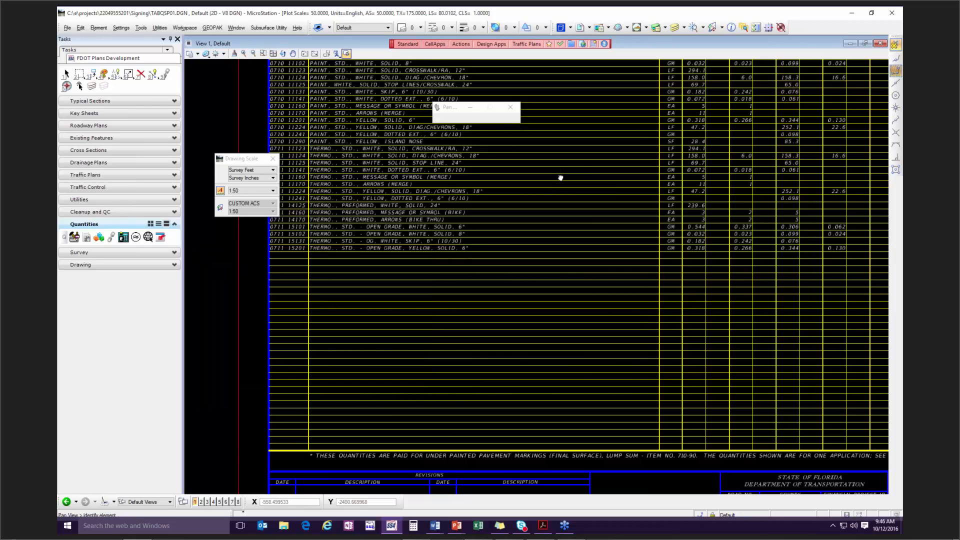
left_click_drag(561, 178, 579, 305)
scroll(300, 140, "up", 3)
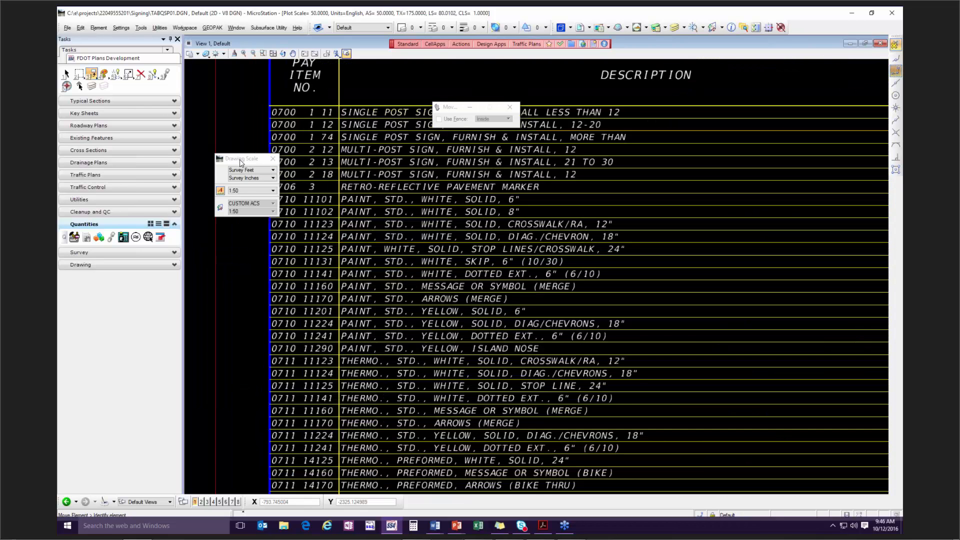
left_click_drag(239, 160, 210, 105)
left_click(247, 114)
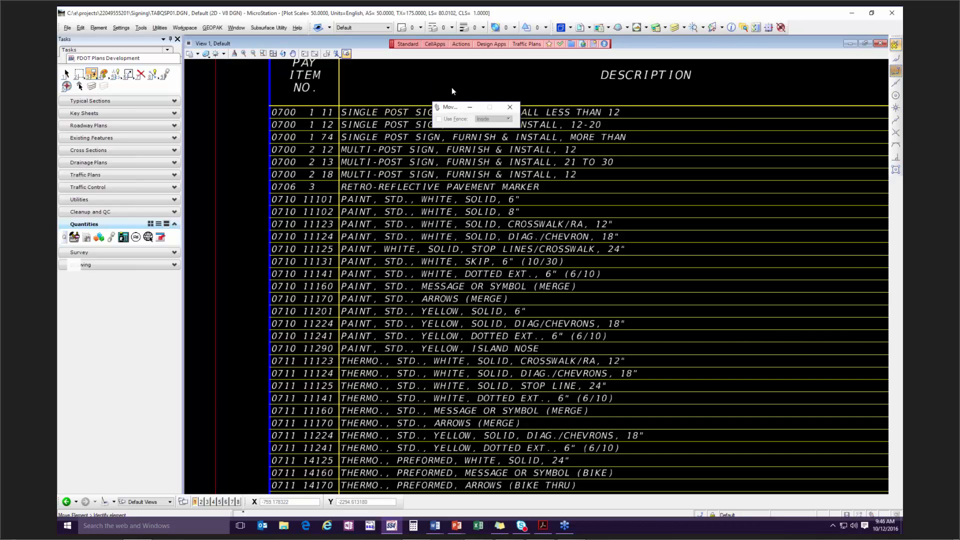
Step: Examine the pay item rows of the tabulation sheet and the note beneath the table
left_click_drag(450, 107, 453, 66)
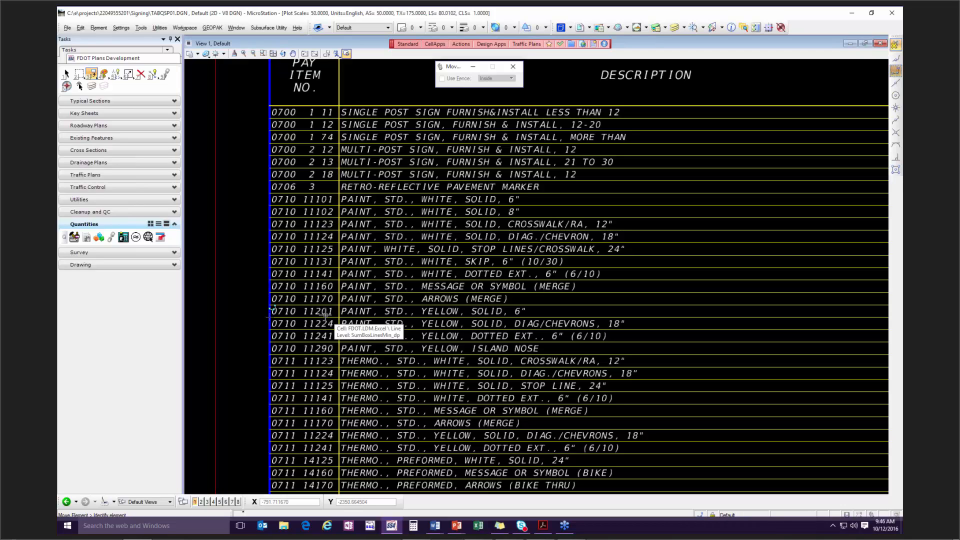
scroll(360, 249, "down", 5)
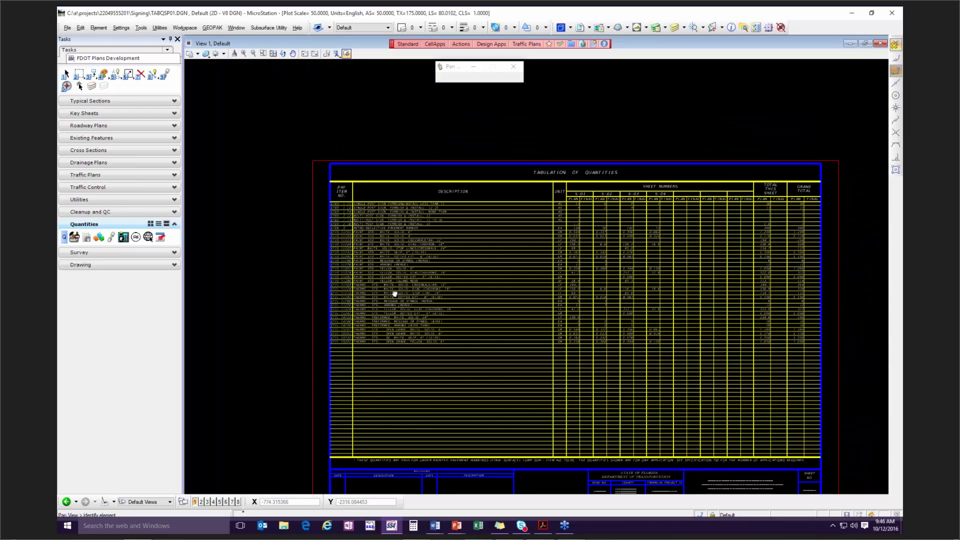
middle_click_drag(395, 294, 387, 191)
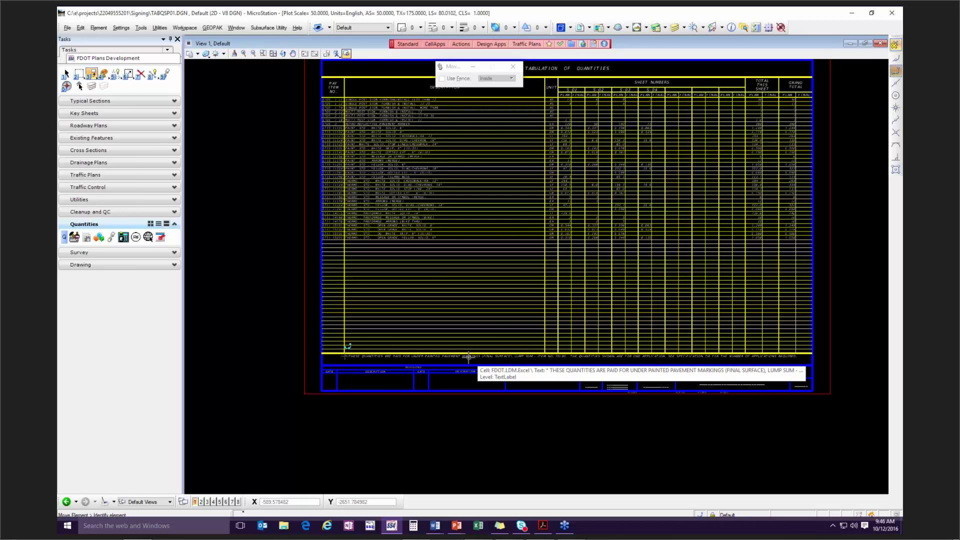
scroll(403, 359, "up", 2)
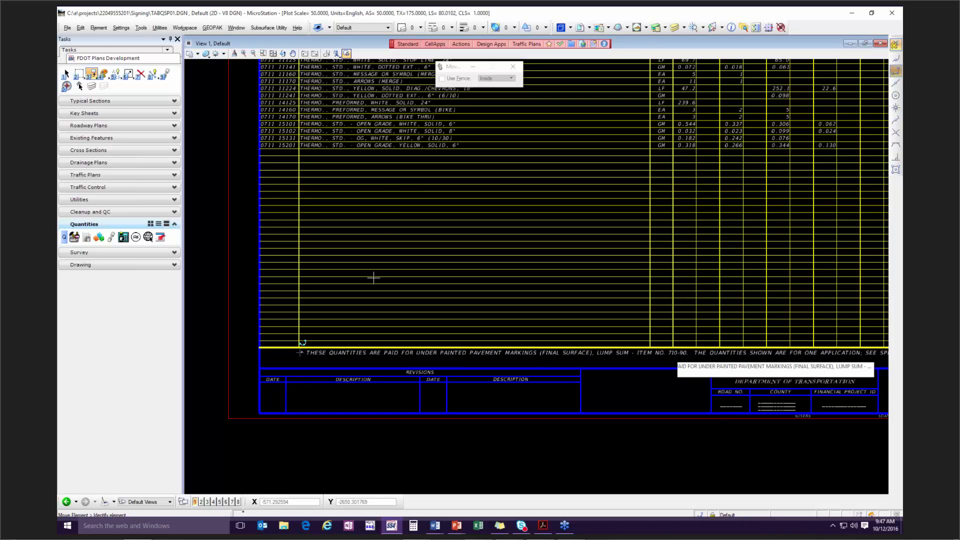
Step: Open the source workbook Tabulation_of_QuantitiesSPM.xlsx from the Linked Data Manager and place its window below the drawing's table header
mouse_move(345, 132)
middle_mouse_down()
mouse_move(339, 154)
mouse_move(397, 376)
middle_mouse_up()
key("3")
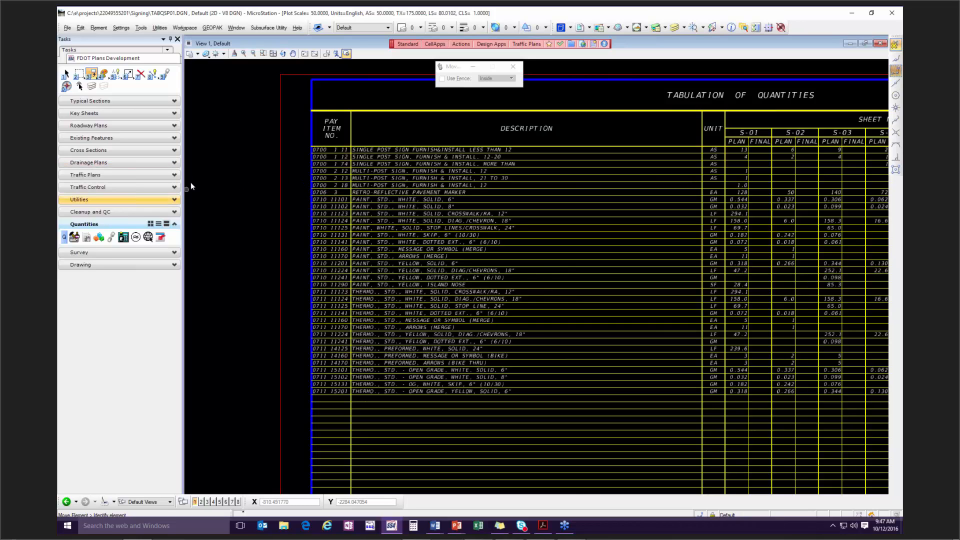
left_click(111, 237)
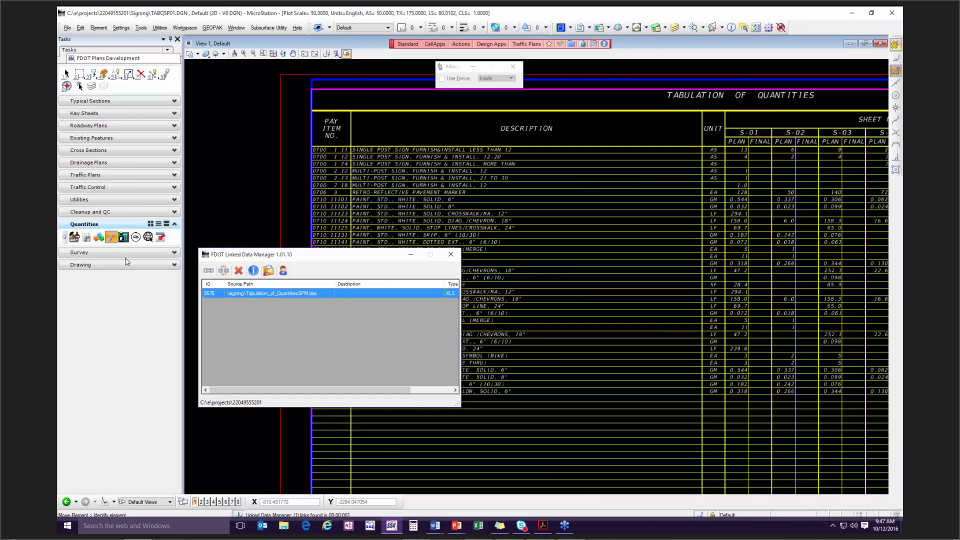
right_click(255, 294)
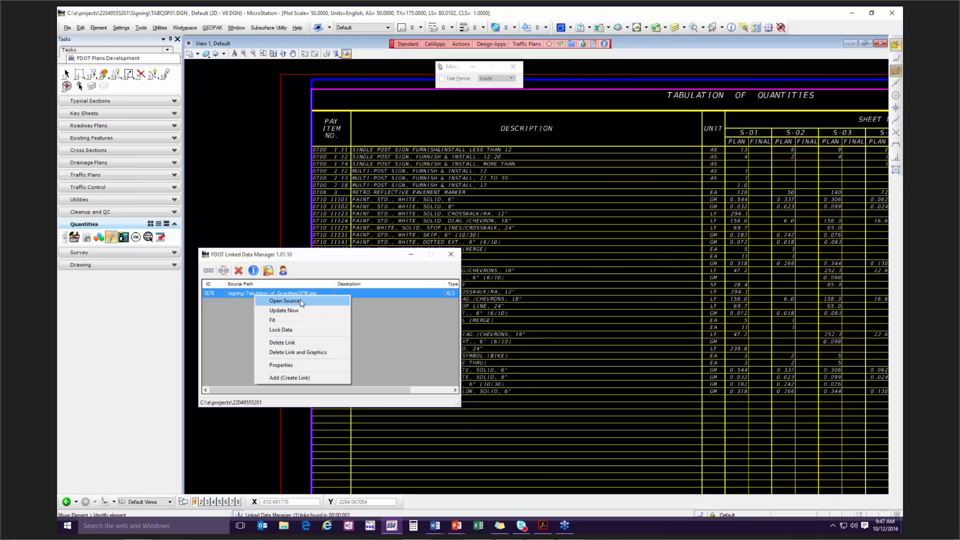
left_click(284, 301)
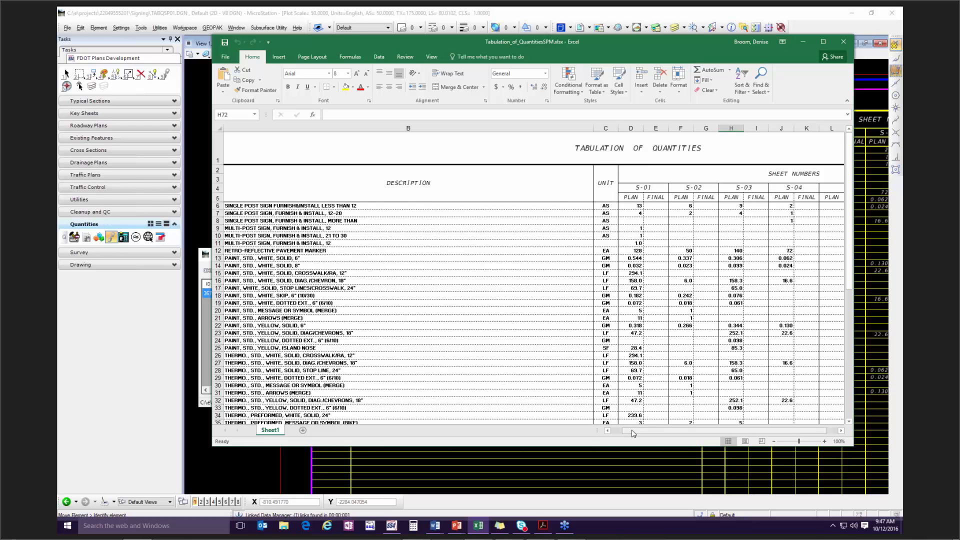
left_click_drag(633, 433, 622, 433)
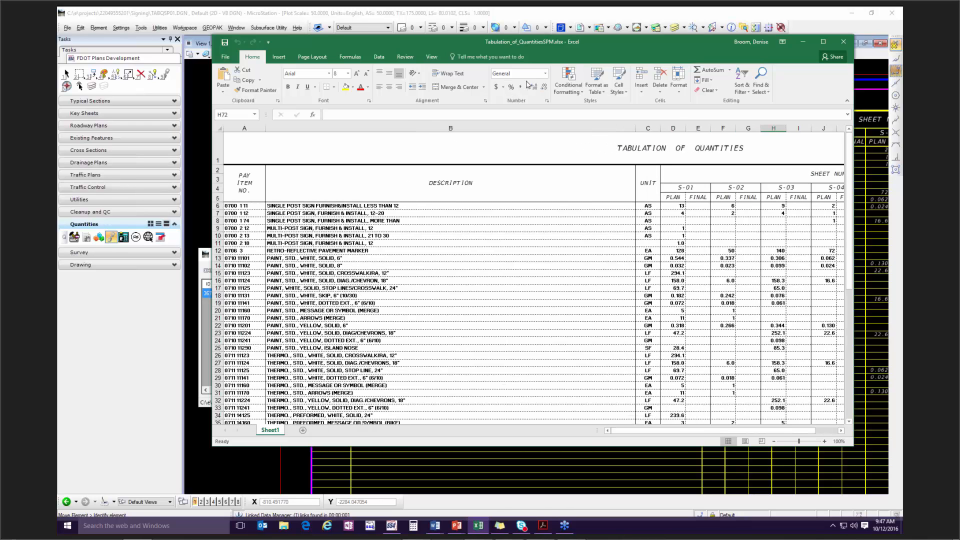
left_click_drag(536, 42, 574, 284)
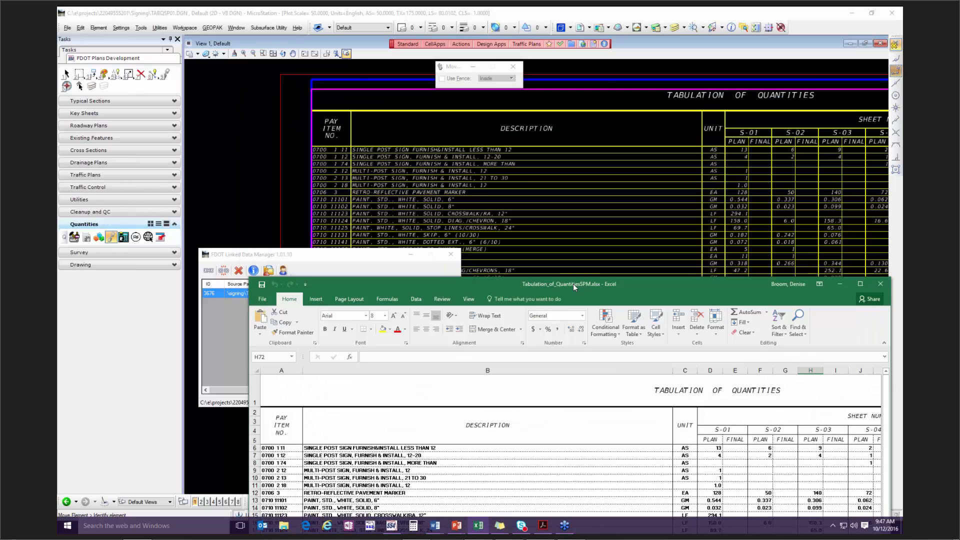
Step: Move the Linked Data Manager off the tabulation sheet and examine the pay item rows closely
scroll(519, 136, "down", 2)
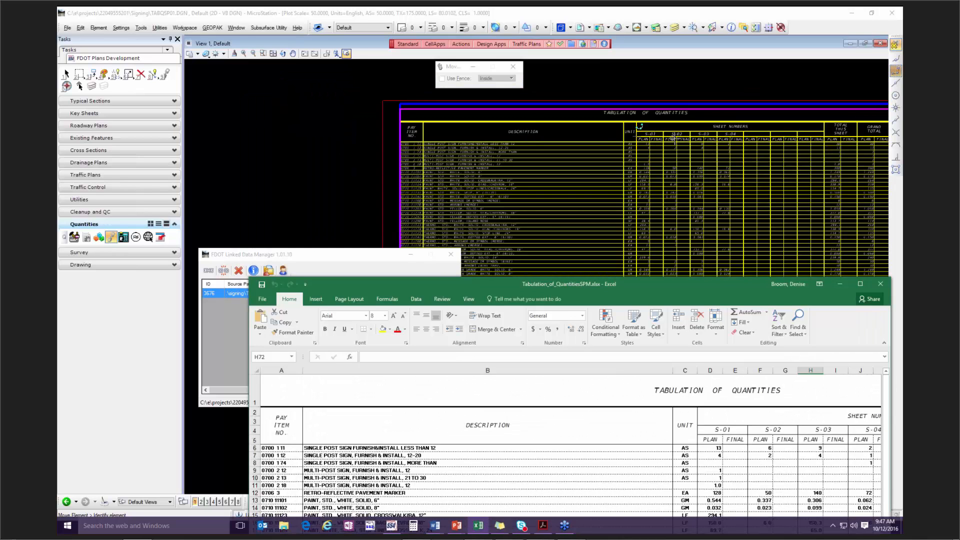
left_click(730, 145)
middle_click_drag(708, 118, 595, 129)
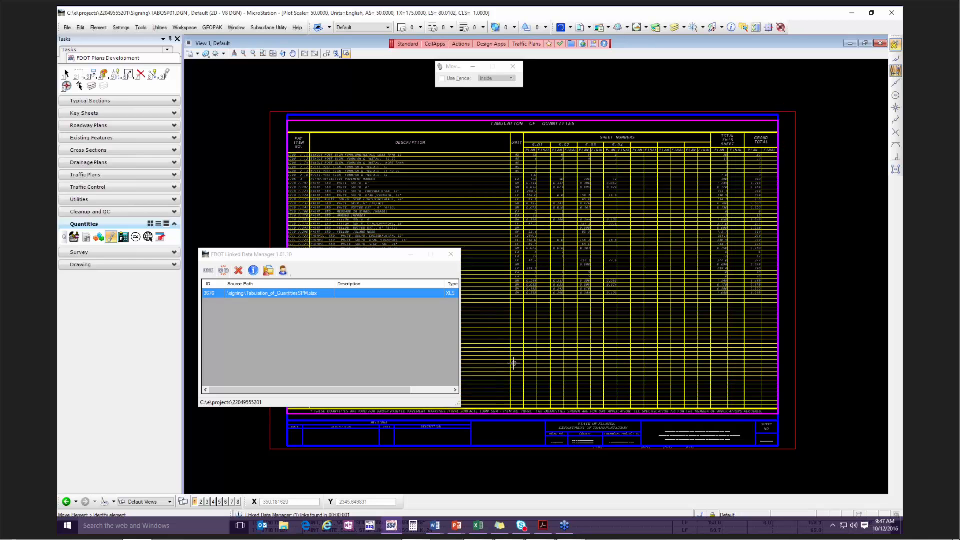
left_click_drag(274, 256, 900, 316)
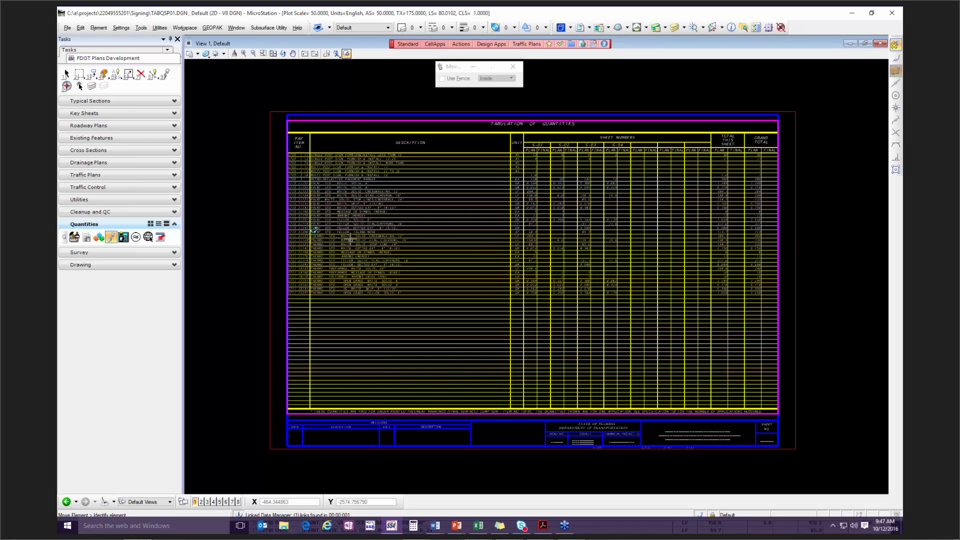
scroll(360, 240, "up", 2)
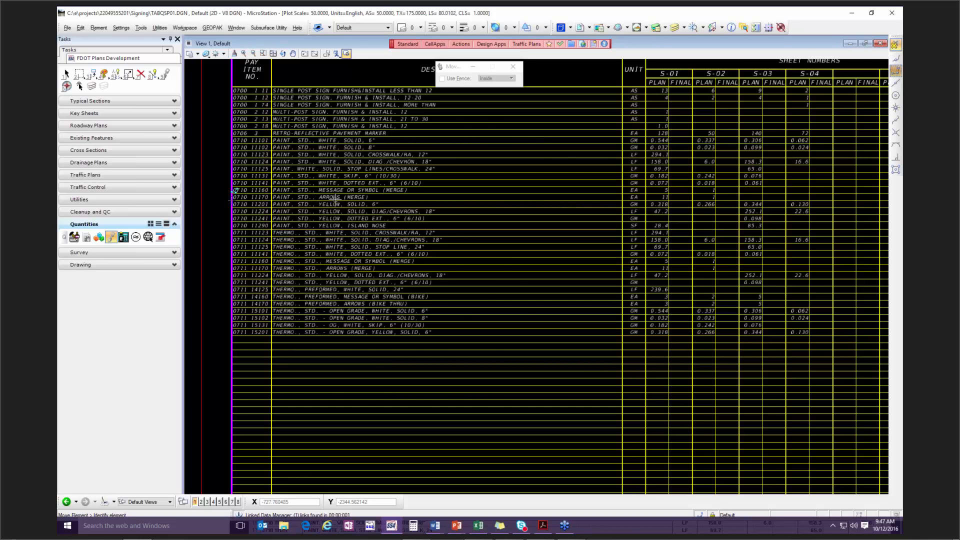
scroll(335, 200, "up", 2)
Step: In the Excel workbook, replace the pay item numbers in cells A12 through A24 with an asterisk (*)
left_click(478, 525)
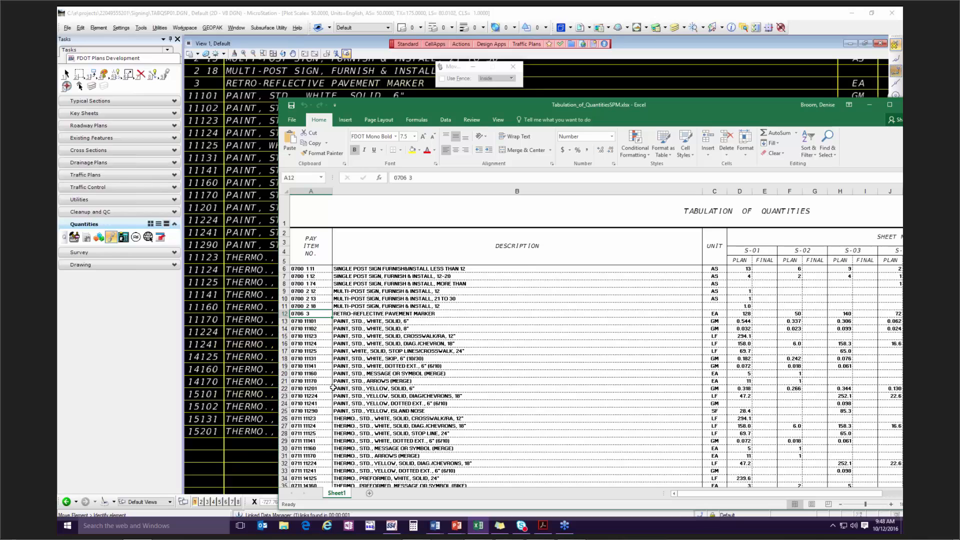
type("*")
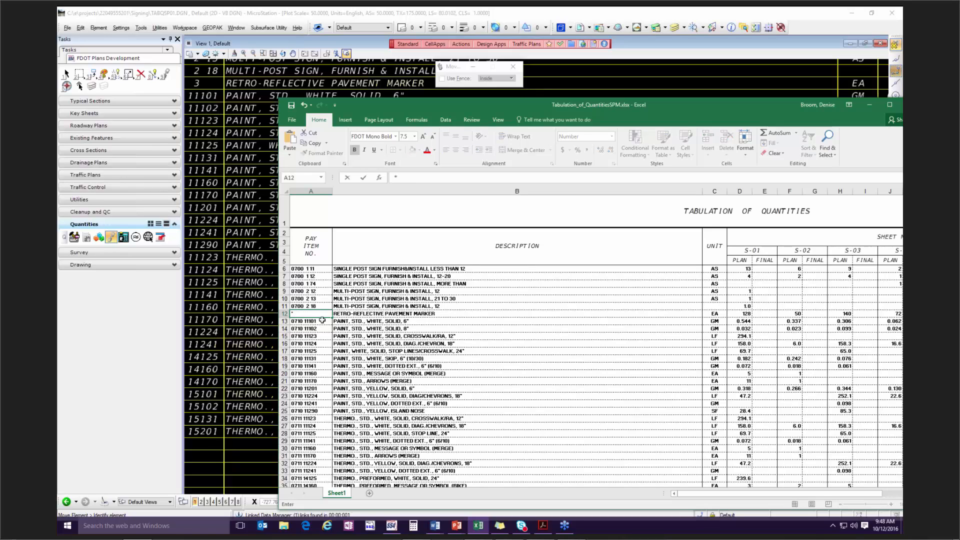
left_click(463, 313)
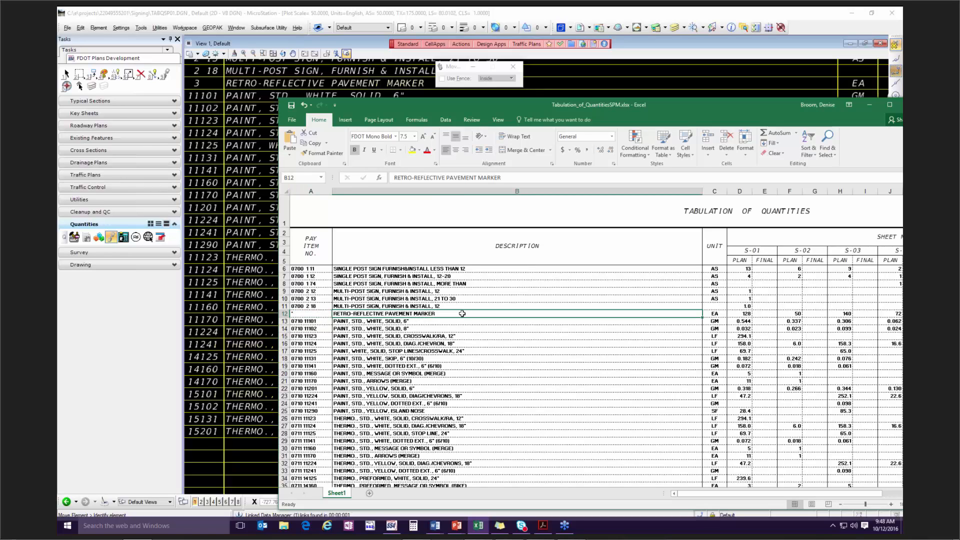
left_click(322, 315)
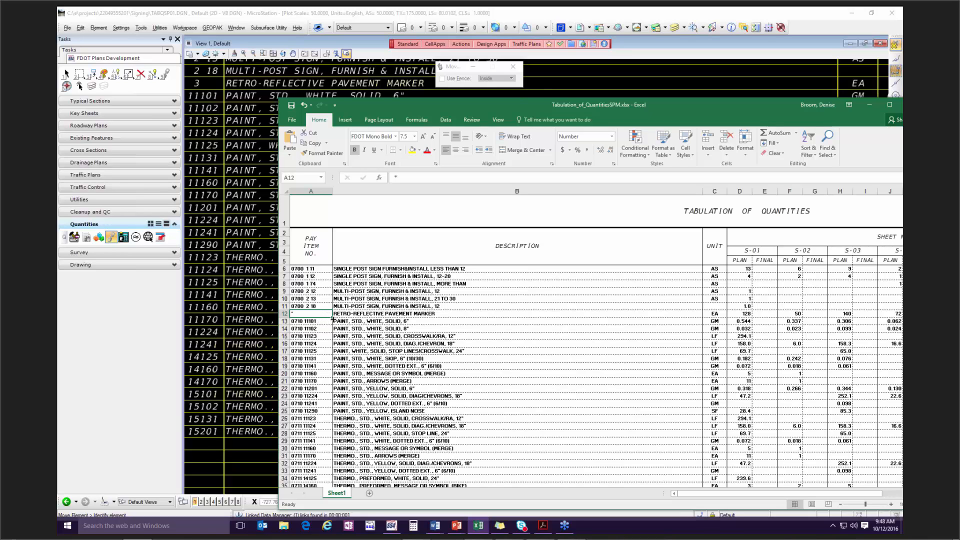
left_click_drag(331, 317, 331, 408)
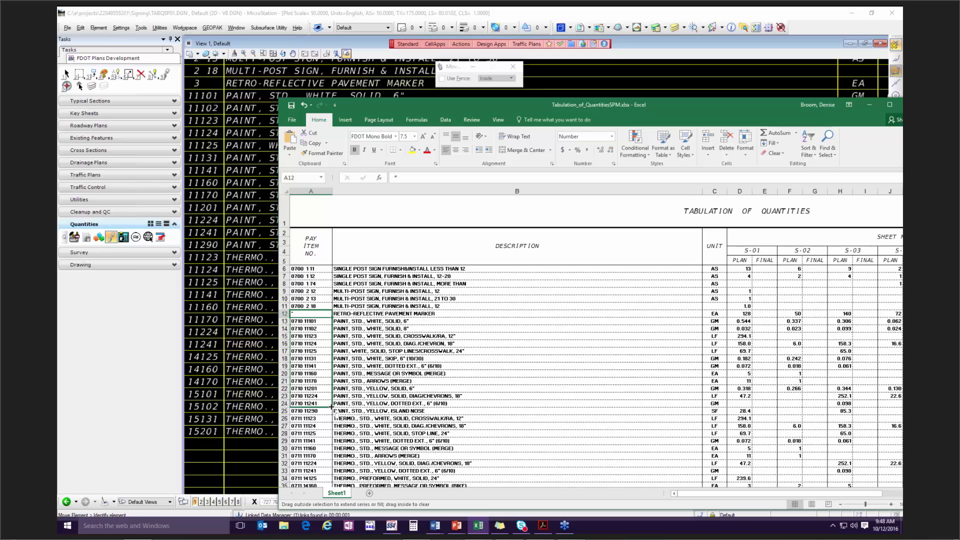
left_click_drag(331, 406, 331, 407)
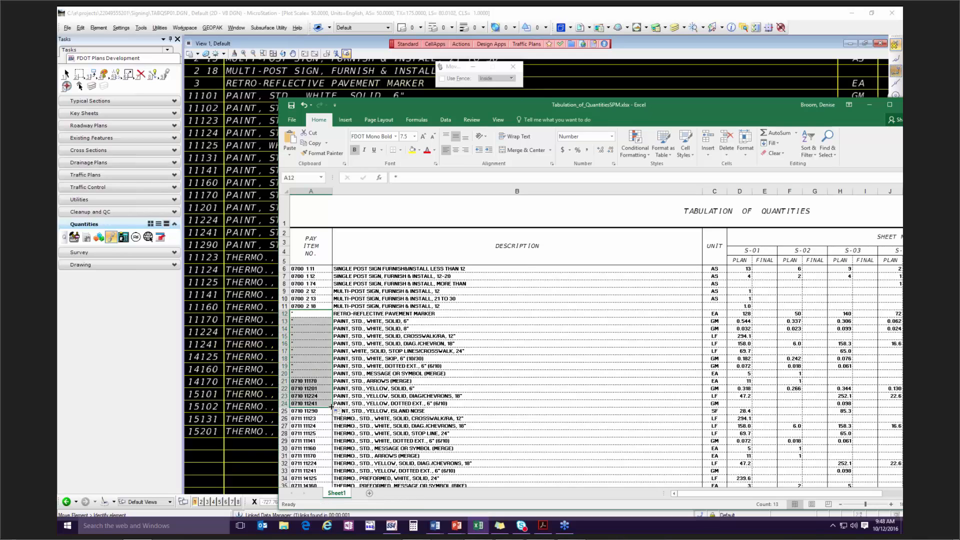
left_click(325, 414)
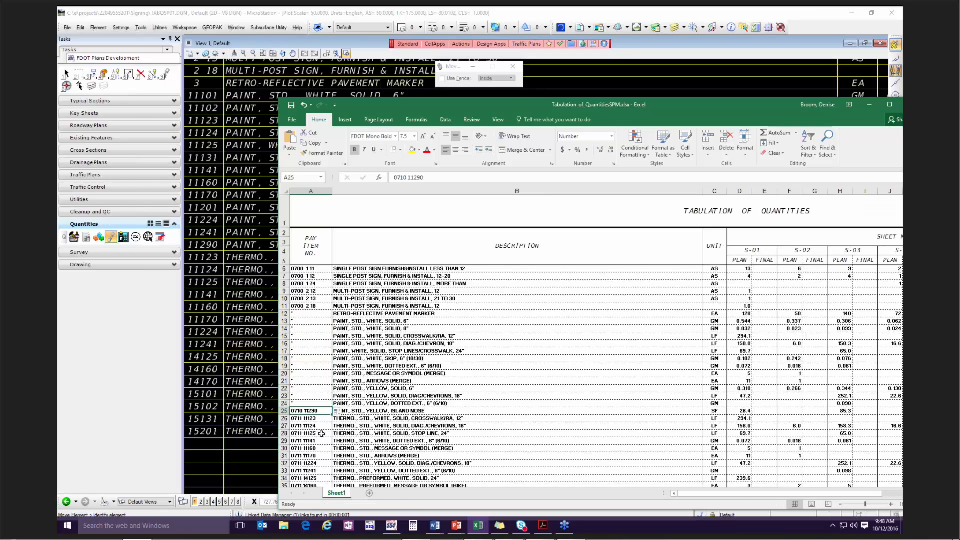
Step: Save the edited quantities workbook and minimize it to return to the drawing
left_click(435, 414)
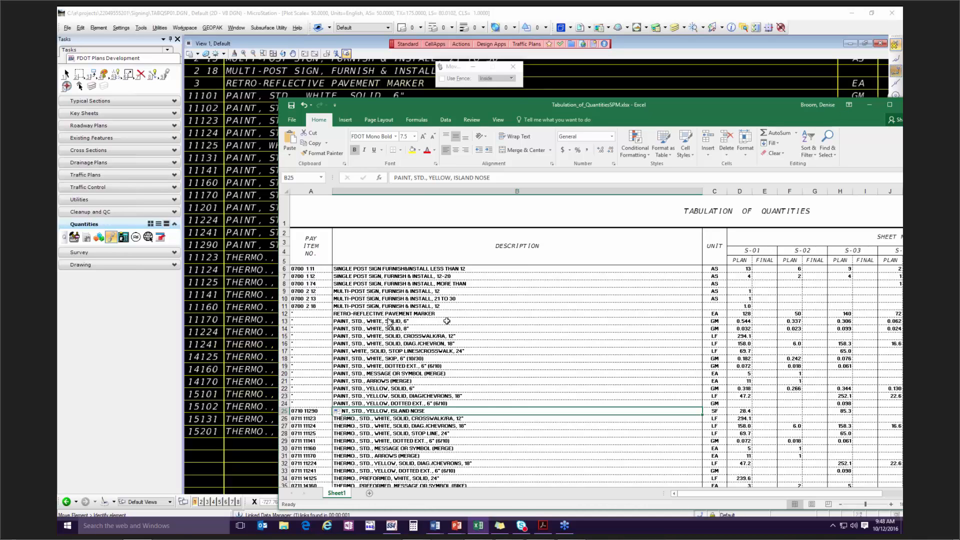
scroll(500, 320, "down", 3)
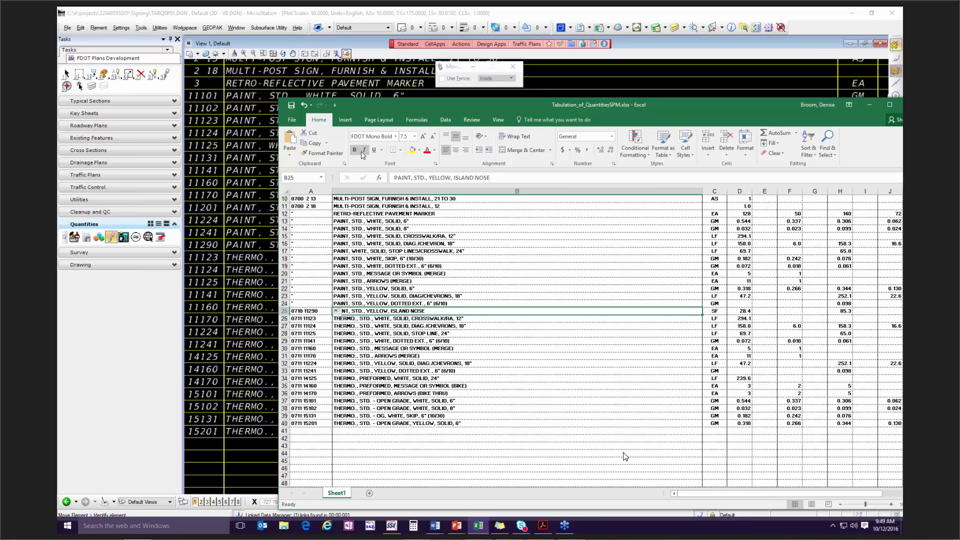
left_click(291, 106)
left_click(869, 106)
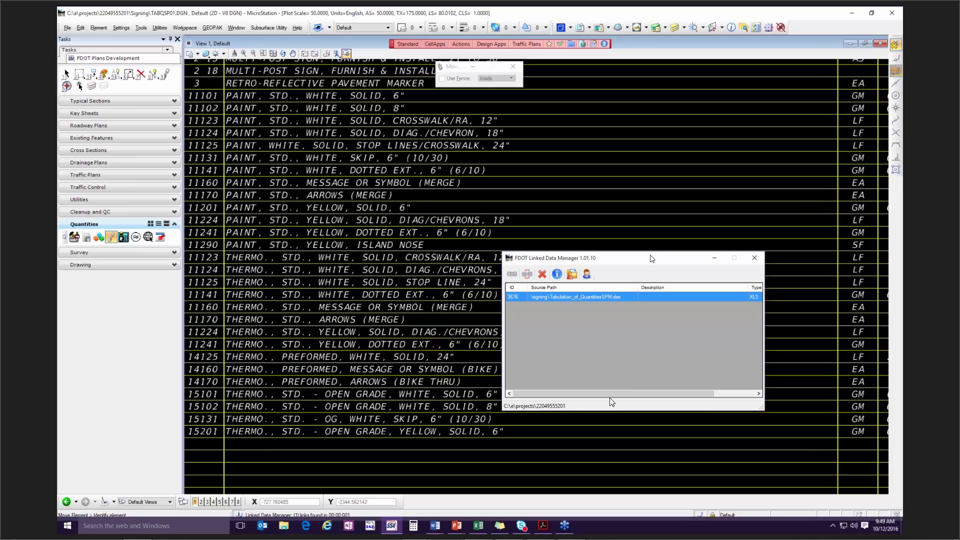
Step: Update the linked quantities table in the drawing from the saved workbook and inspect the paint pay item rows
right_click(567, 298)
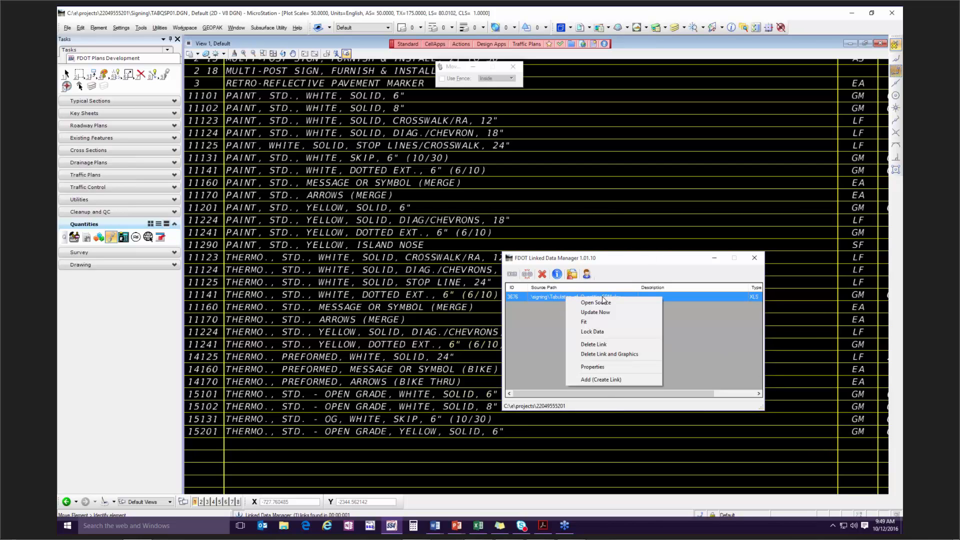
left_click(595, 312)
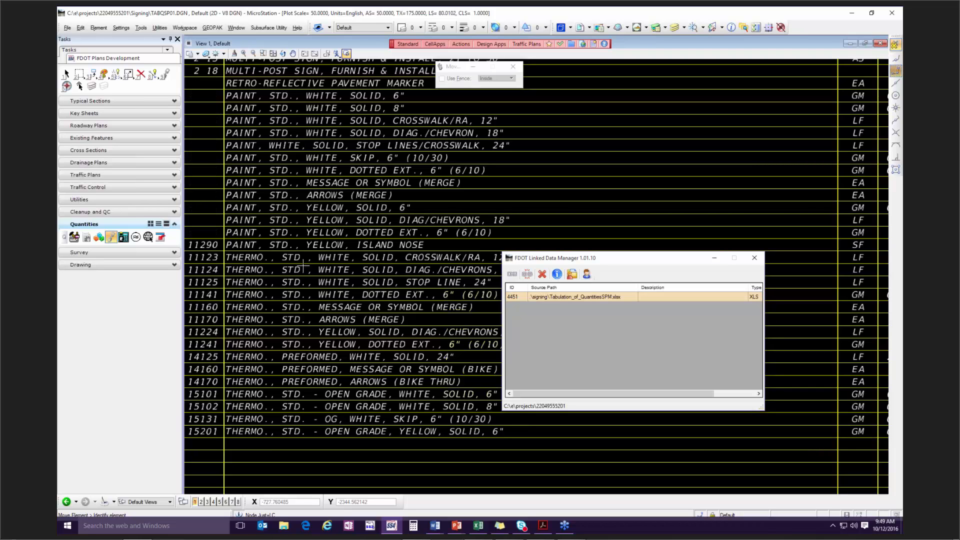
scroll(214, 241, "down", 2)
middle_click_drag(216, 258, 346, 321)
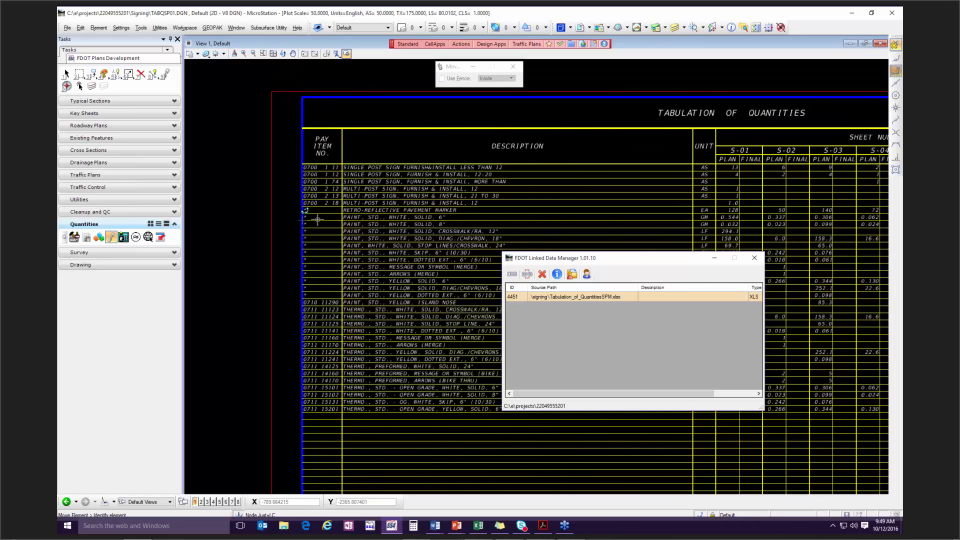
scroll(318, 219, "up", 2)
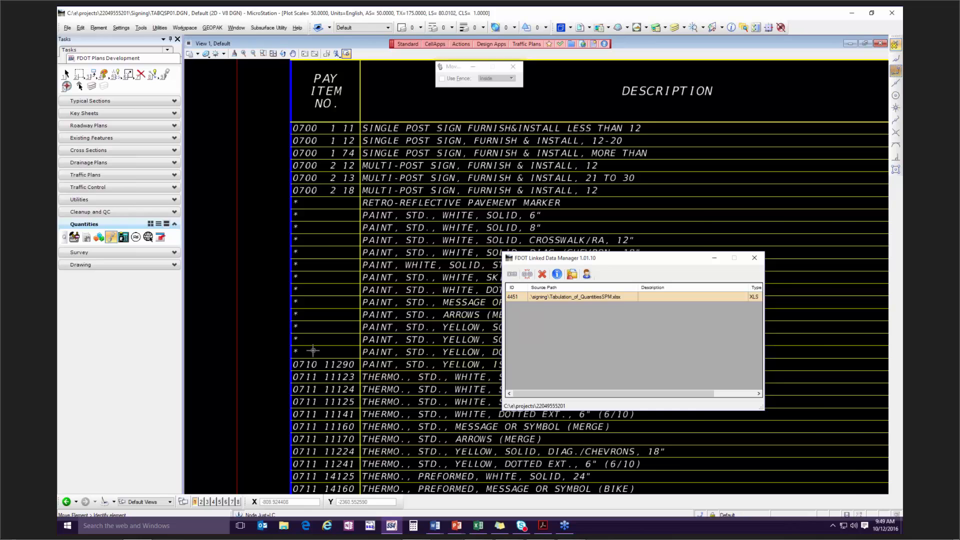
scroll(311, 351, "down", 2)
middle_click_drag(476, 435, 398, 412)
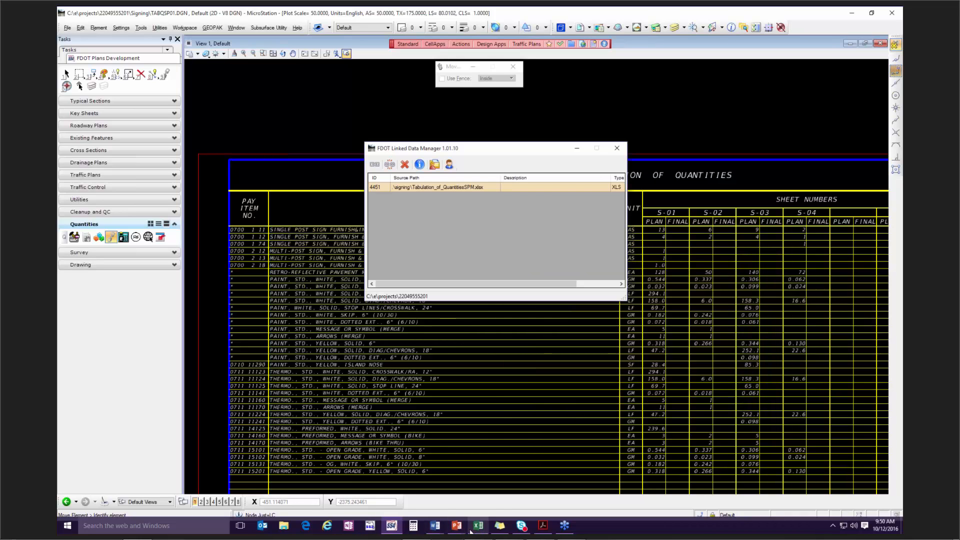
Step: Switch back to the Excel workbook and examine the thermoplastic message and arrow (merge) items in rows 30 and 31
left_click(478, 529)
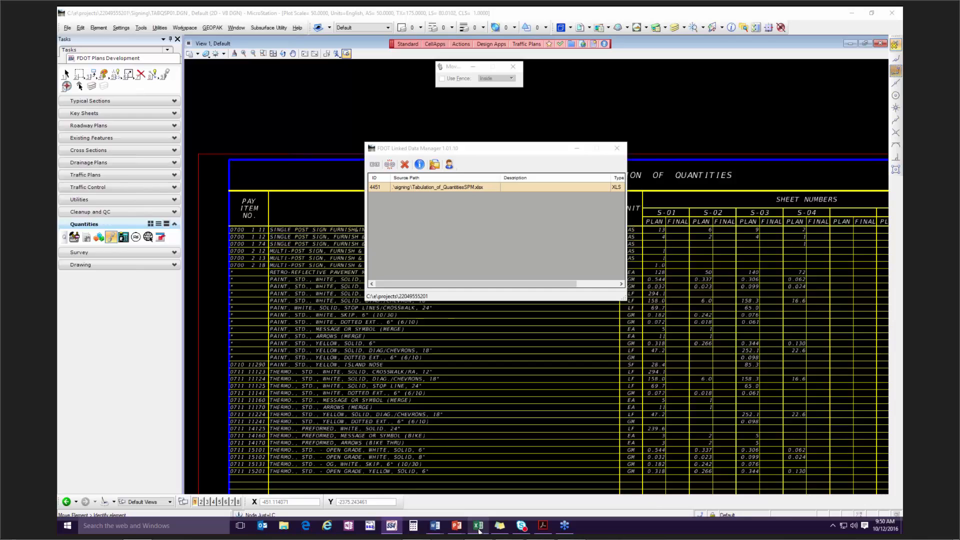
left_click_drag(586, 106, 557, 110)
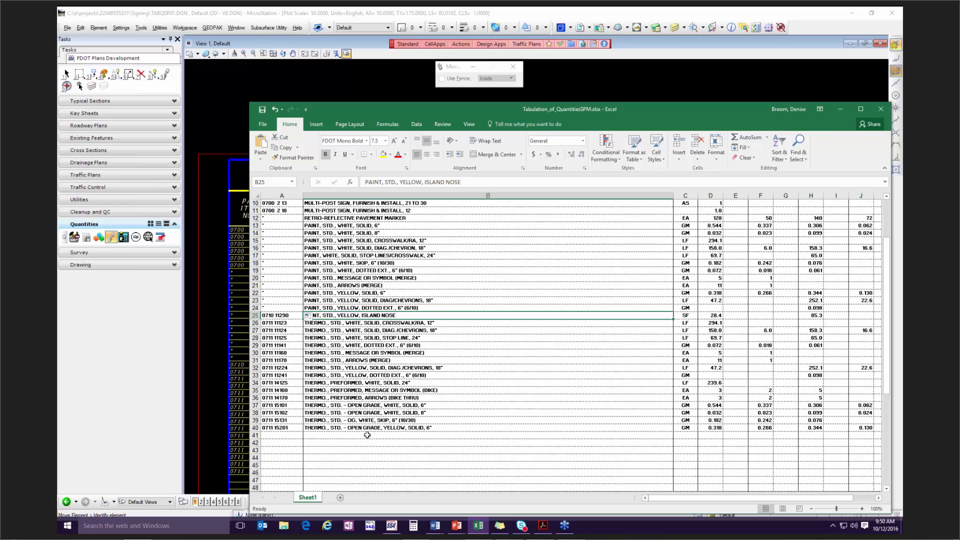
left_click(281, 353)
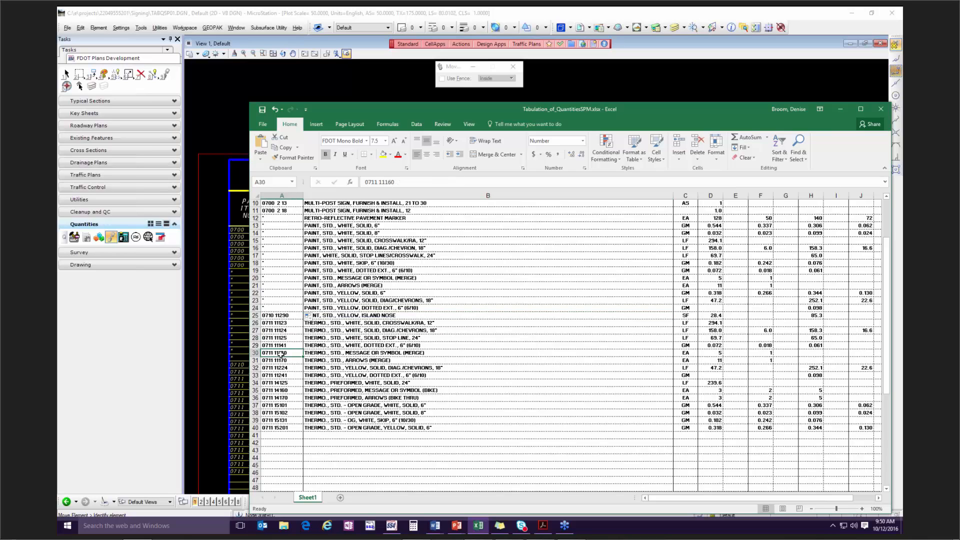
left_click(392, 354)
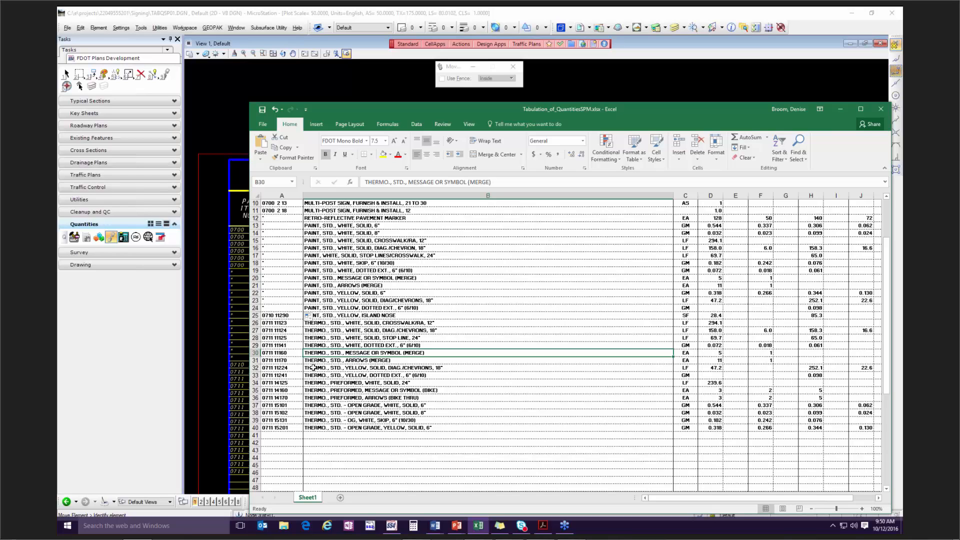
left_click(277, 361)
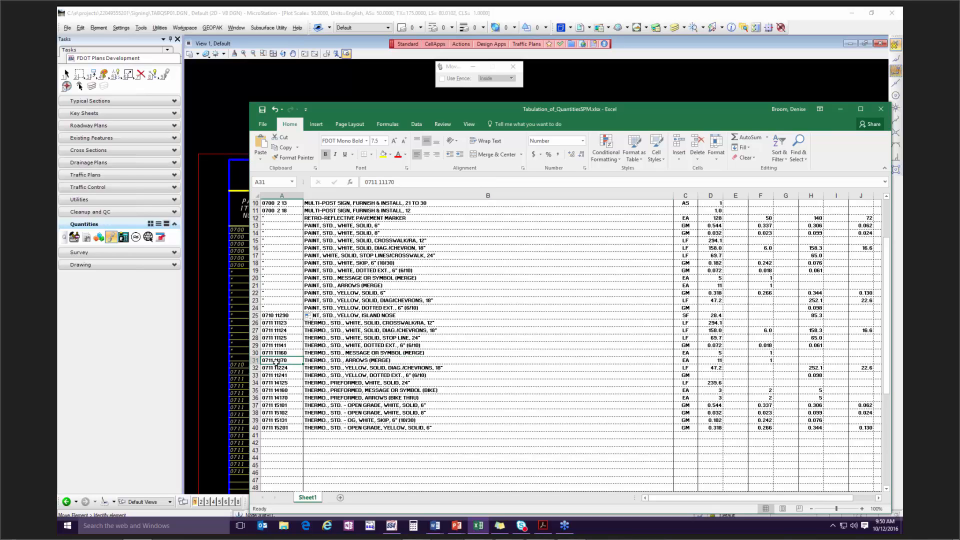
left_click(404, 361)
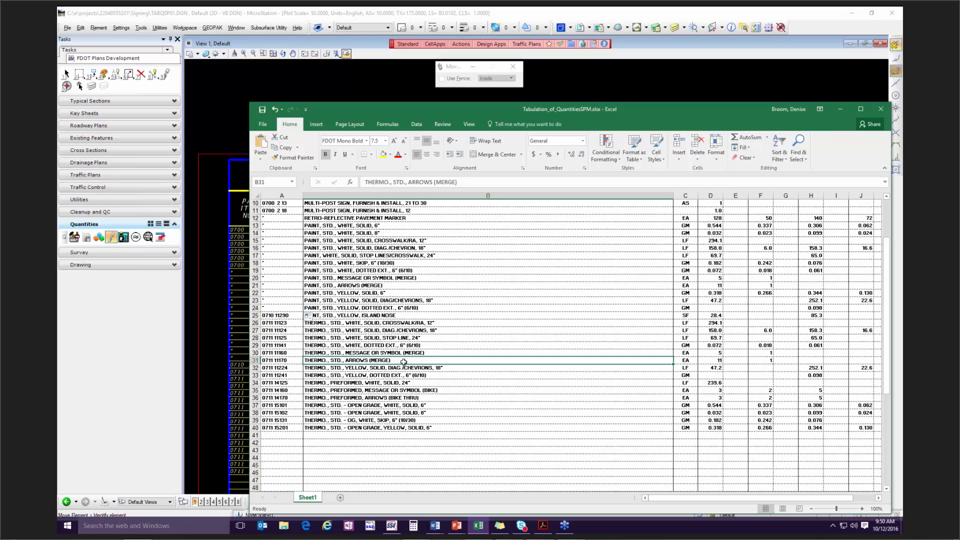
Step: Copy the blank rows 42 to 45 and insert them above the thermoplastic arrows (merge) item in row 31
left_click(253, 442)
left_click_drag(254, 442, 254, 465)
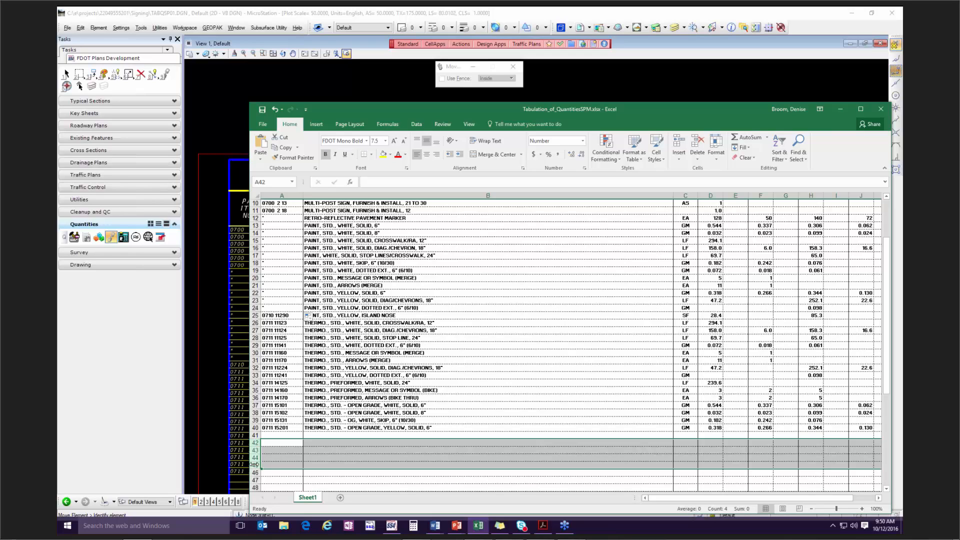
right_click(255, 443)
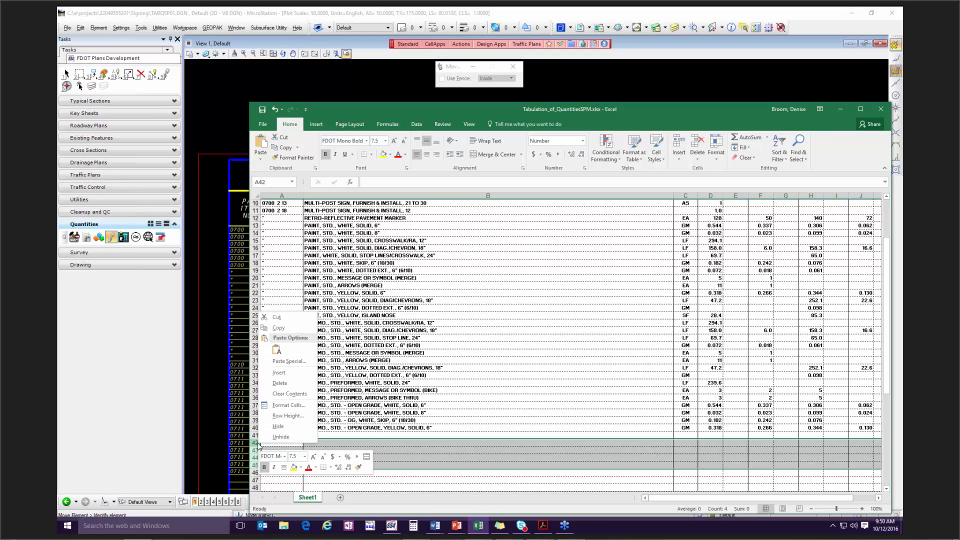
left_click(300, 328)
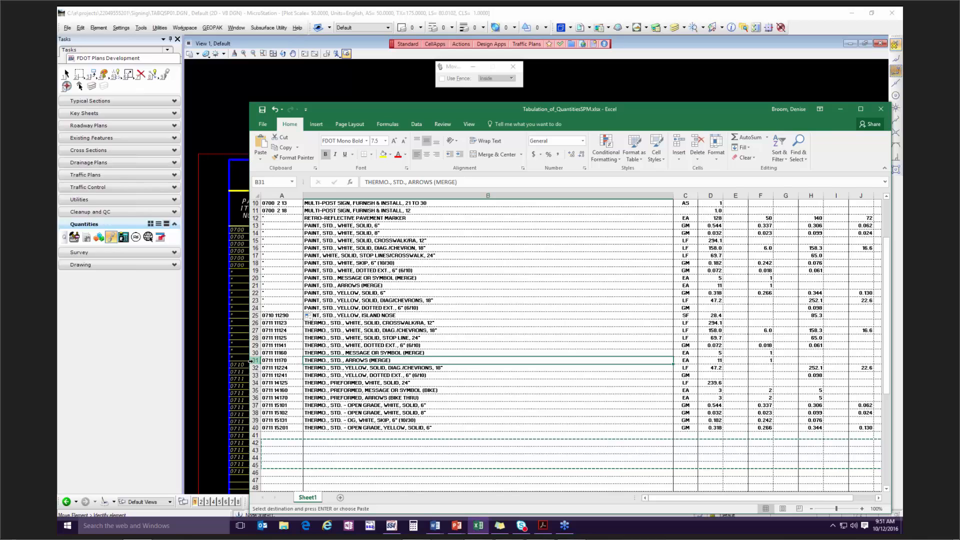
left_click(255, 360)
right_click(254, 360)
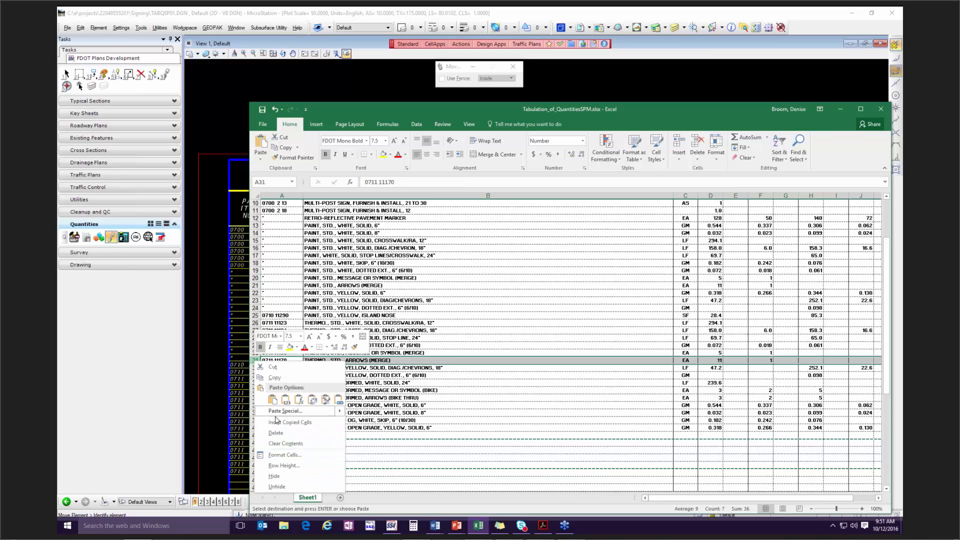
left_click(311, 425)
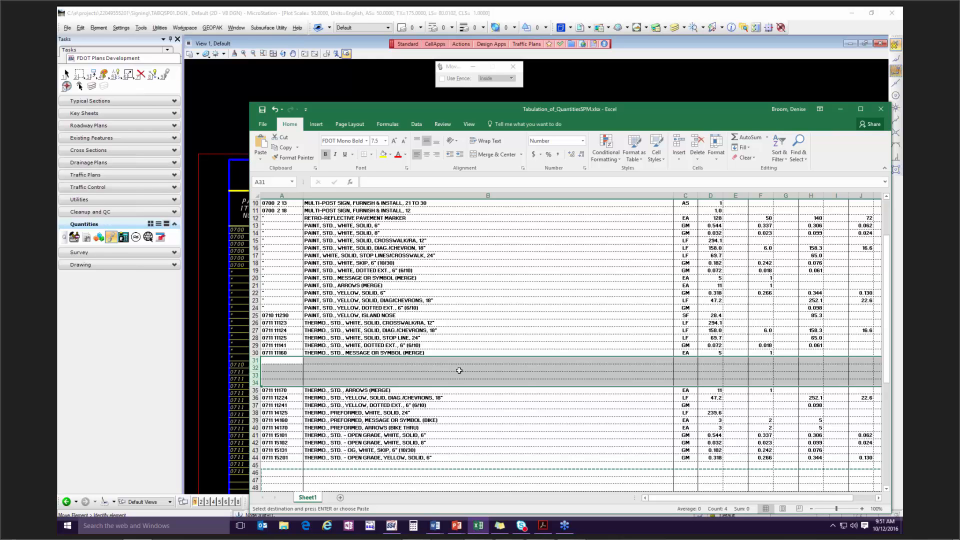
scroll(354, 384, "down", 4)
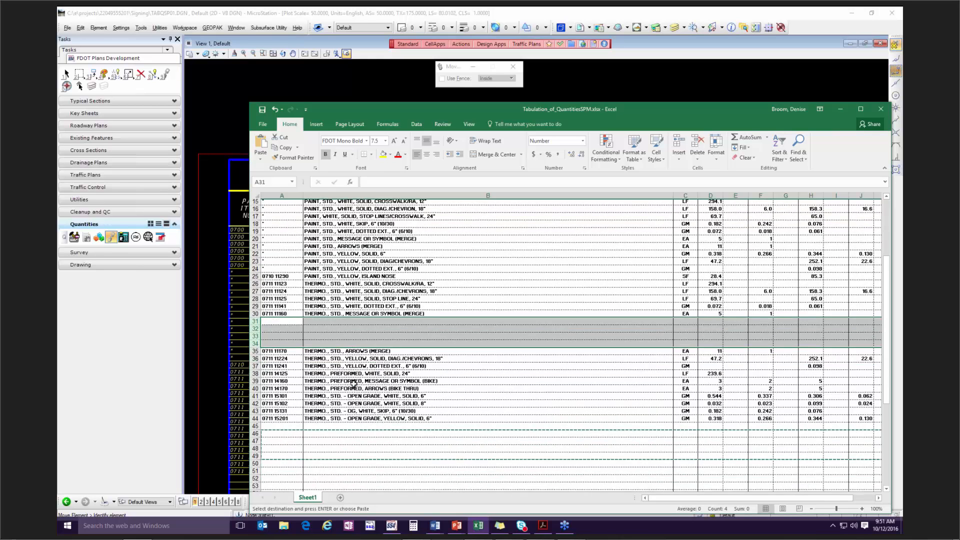
left_click(256, 383)
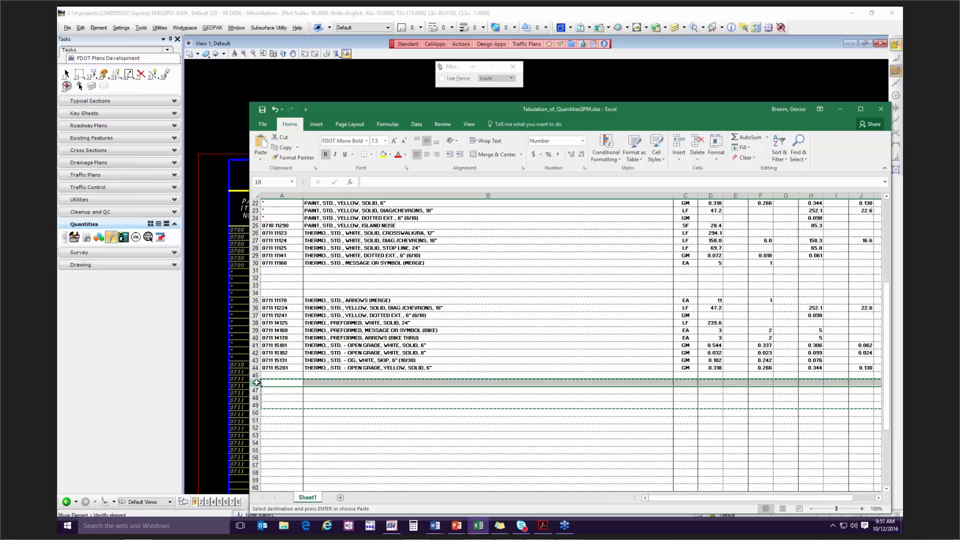
left_click_drag(254, 401, 252, 406)
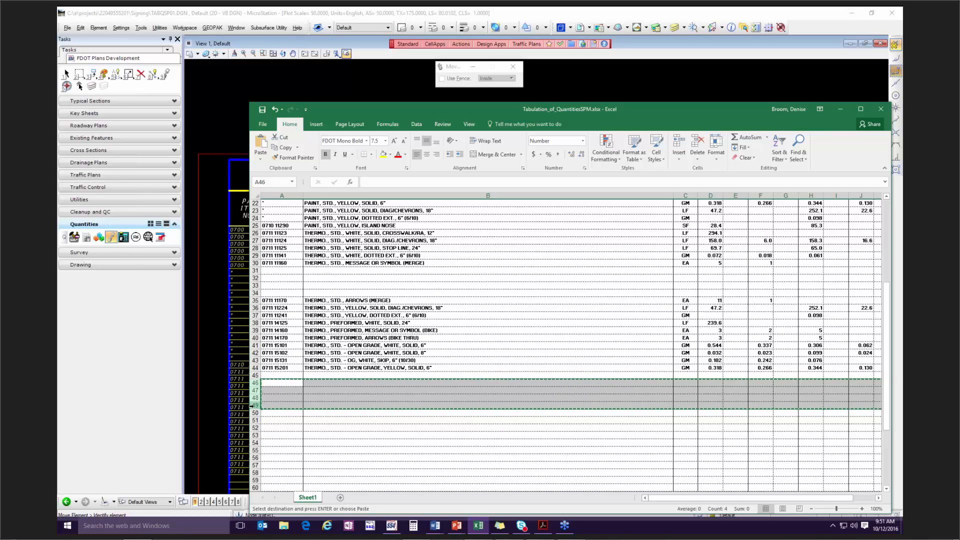
right_click(259, 395)
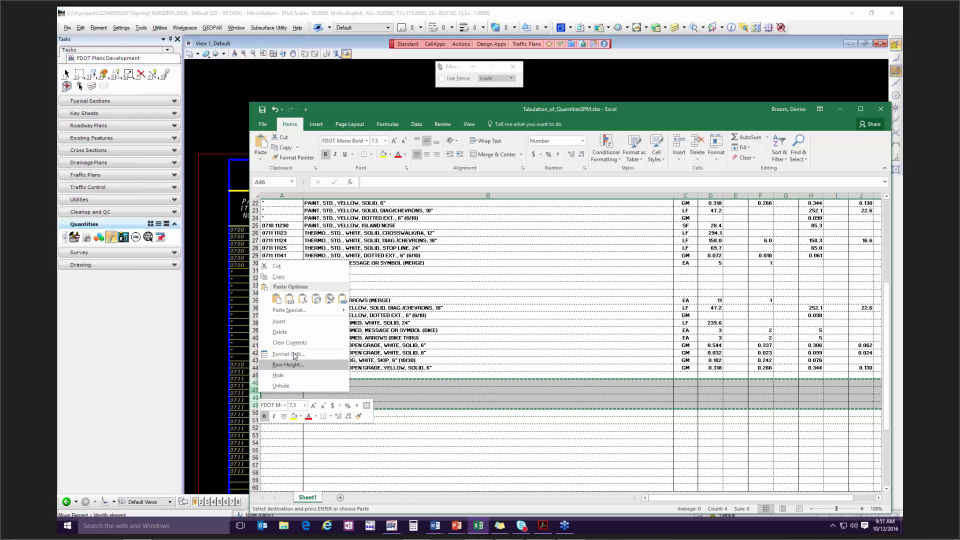
left_click(382, 427)
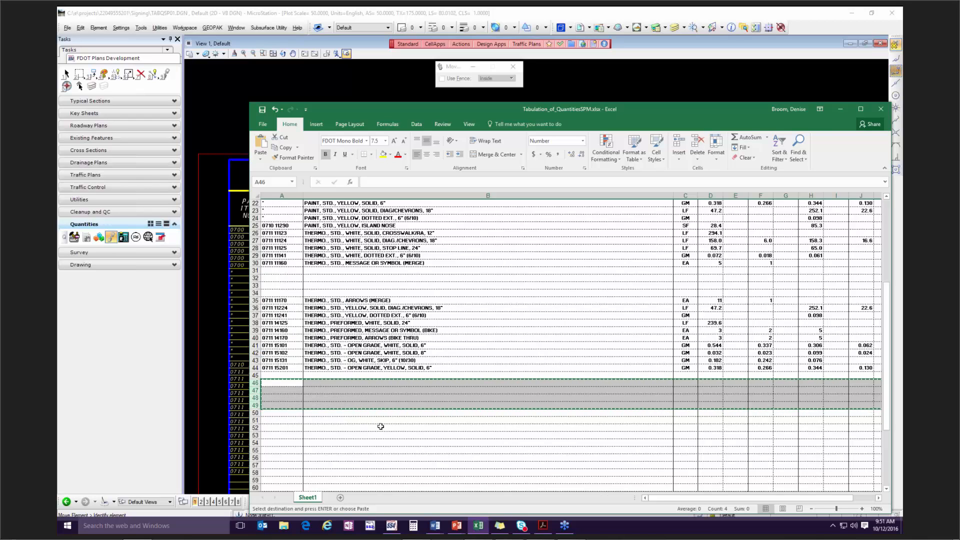
left_click_drag(255, 383, 256, 383)
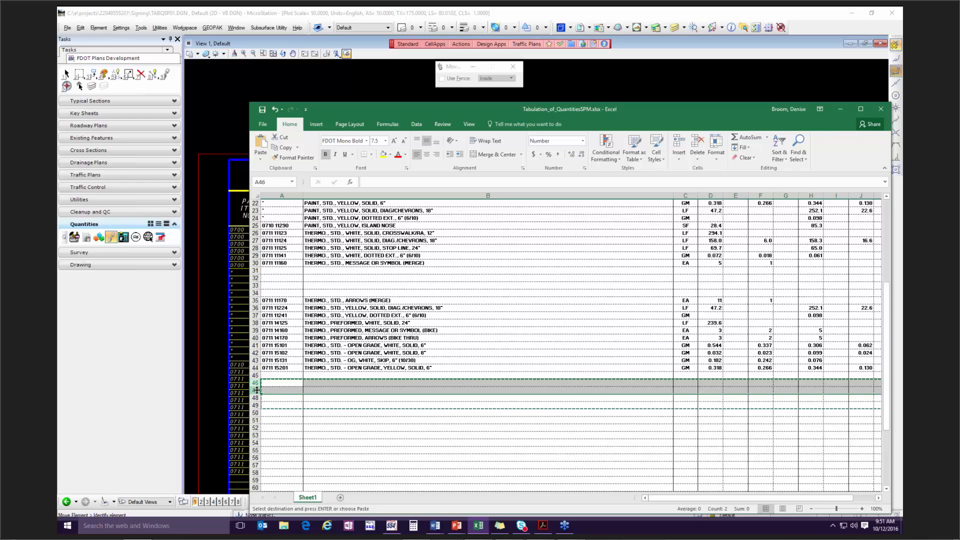
right_click(256, 376)
left_click(397, 426)
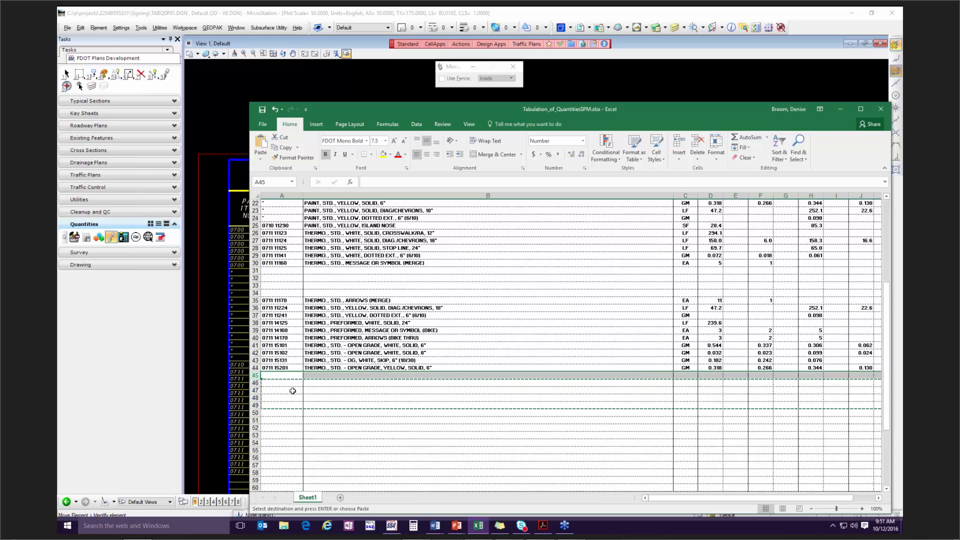
left_click_drag(255, 383, 255, 386)
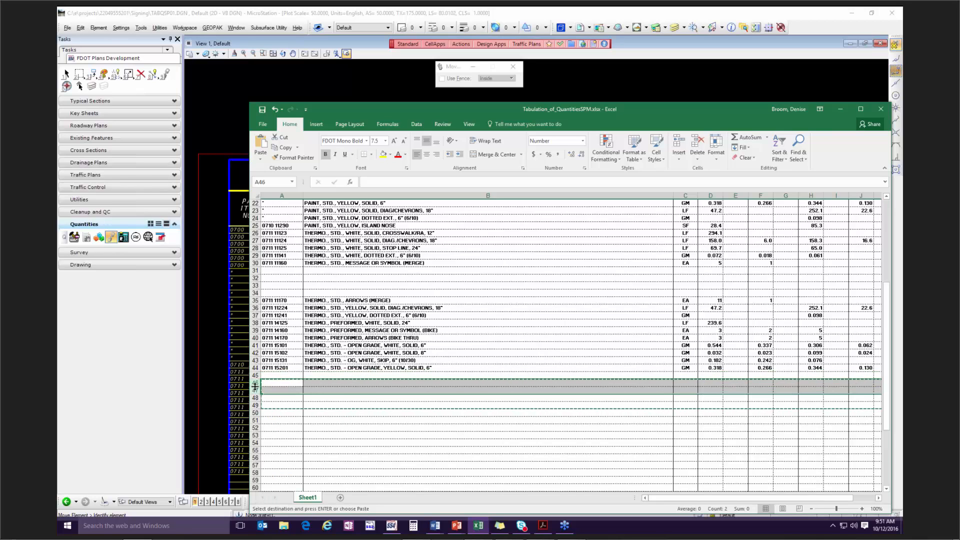
right_click(255, 387)
left_click(279, 329)
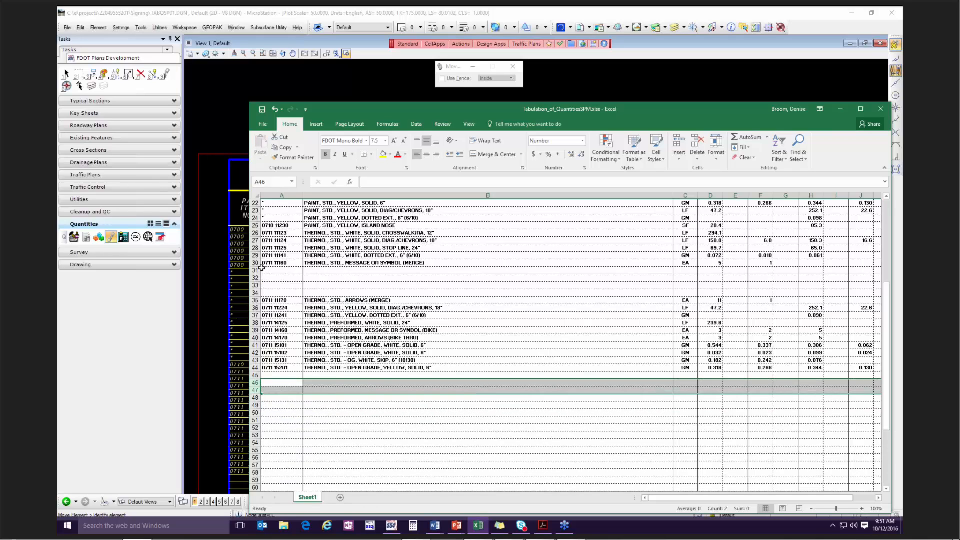
Step: Delete blank rows 32 and 33, leaving two empty rows beneath the thermoplastic message or symbol item
left_click_drag(256, 279, 256, 286)
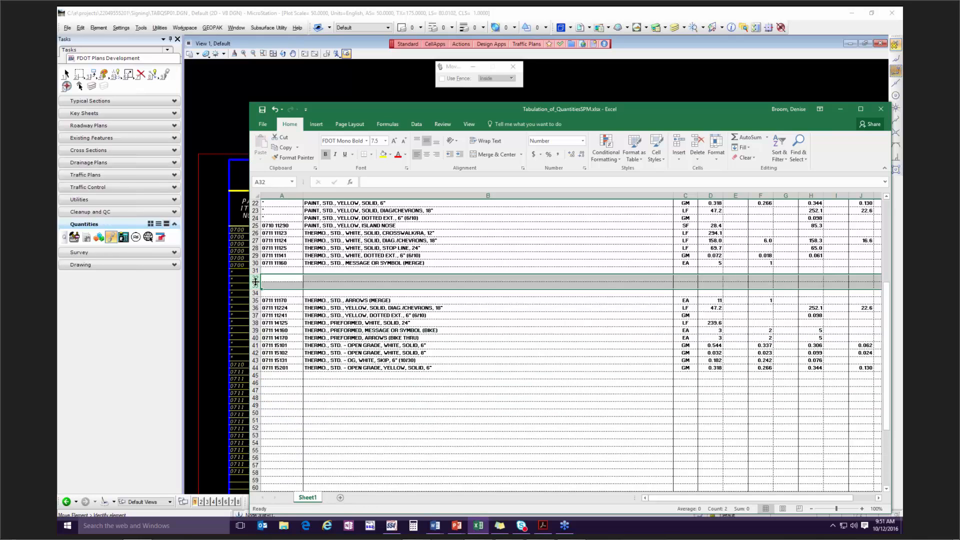
right_click(255, 281)
left_click(293, 351)
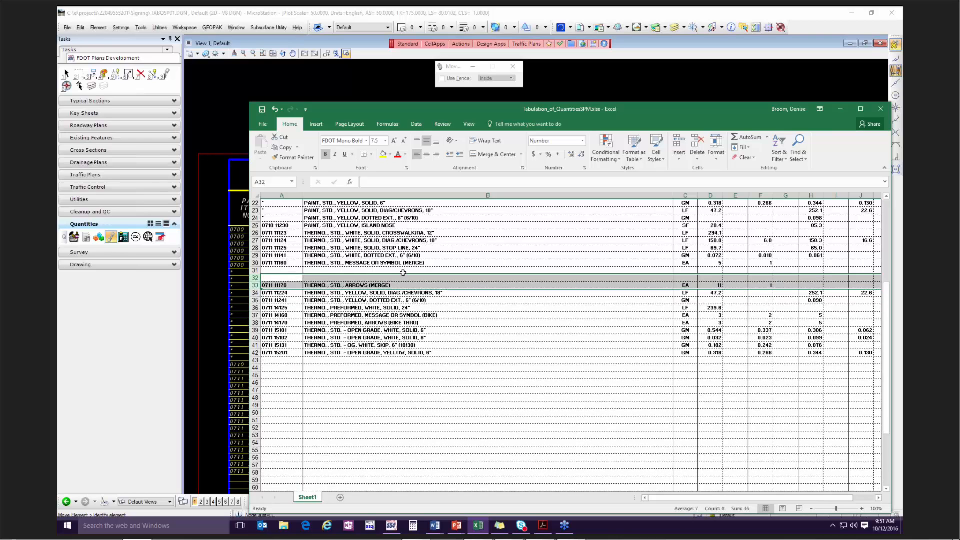
left_click(436, 272)
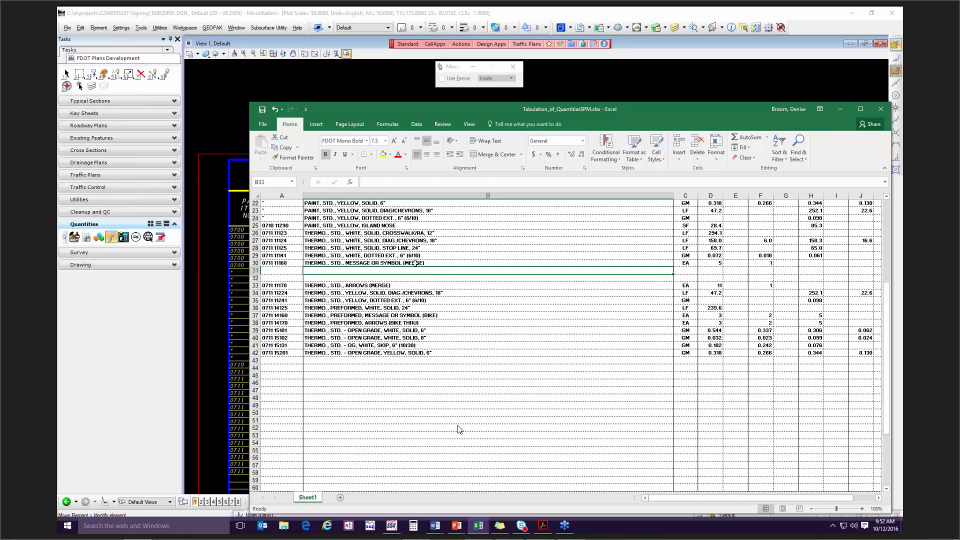
Step: Copy the description text of cell B30 into the blank cells B31 and B32
left_click(406, 263)
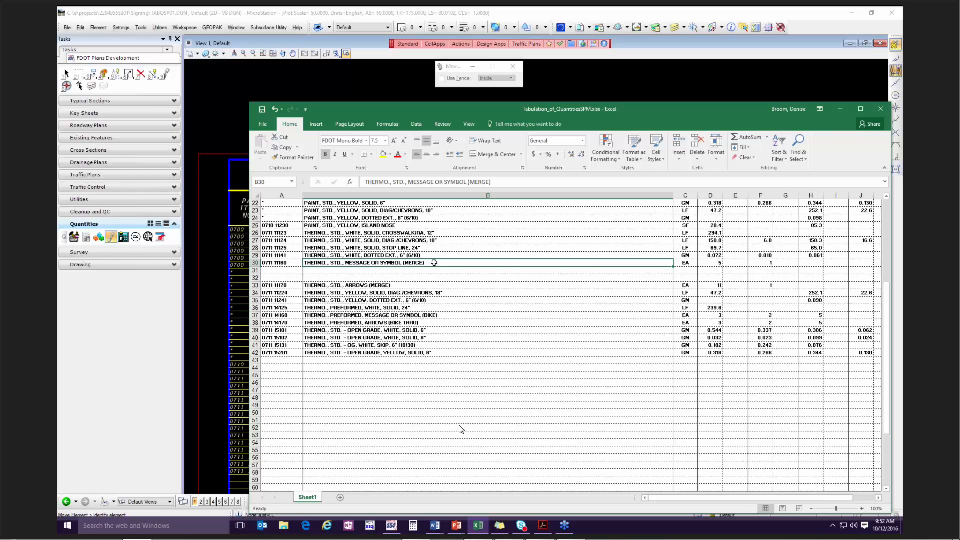
double_click(433, 263)
left_click_drag(433, 263, 383, 263)
key("shift+Home")
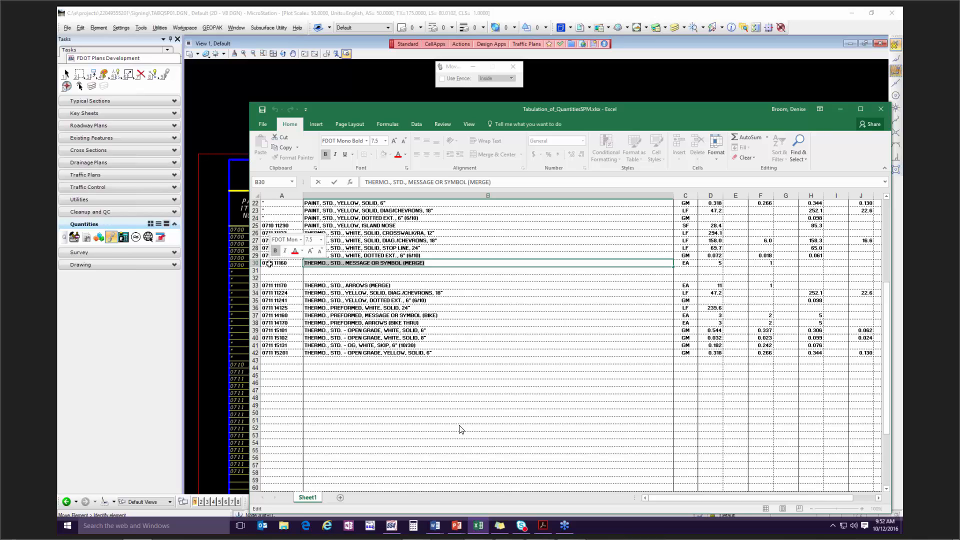
key("ctrl+c")
left_click(326, 272)
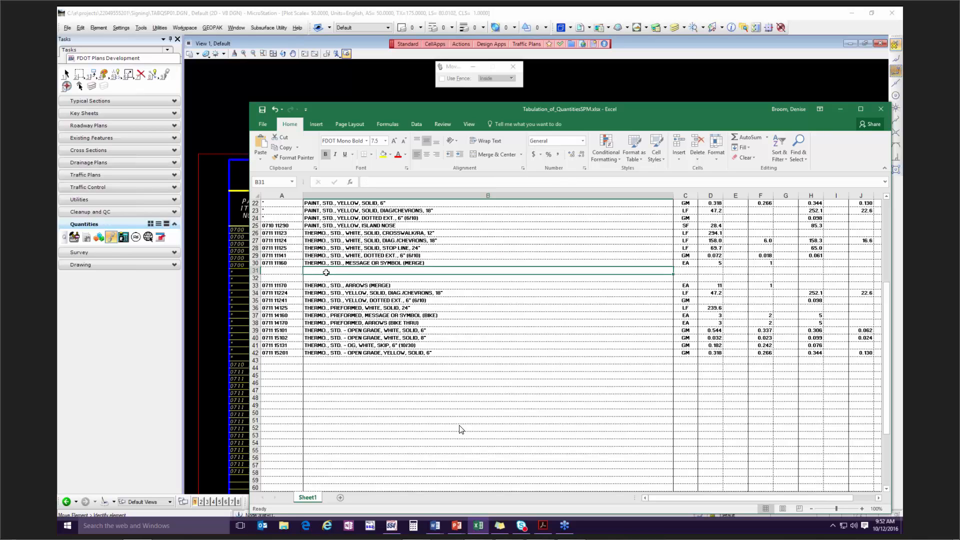
key("ctrl+v")
left_click(330, 278)
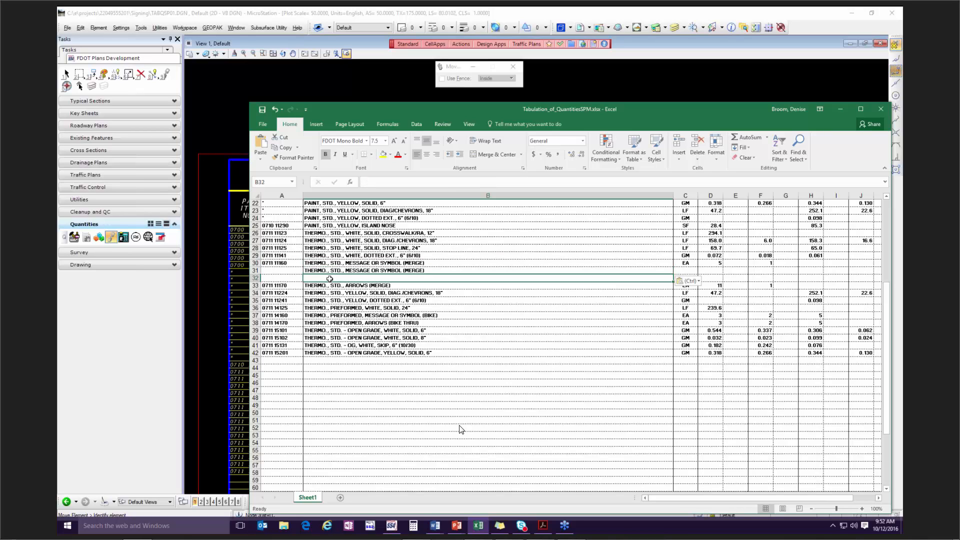
key("ctrl+v")
Step: Remove "(MERGE)" from the description in cell B30 so it reads "THERMO., STD., MESSAGE OR SYMBOL"
double_click(439, 264)
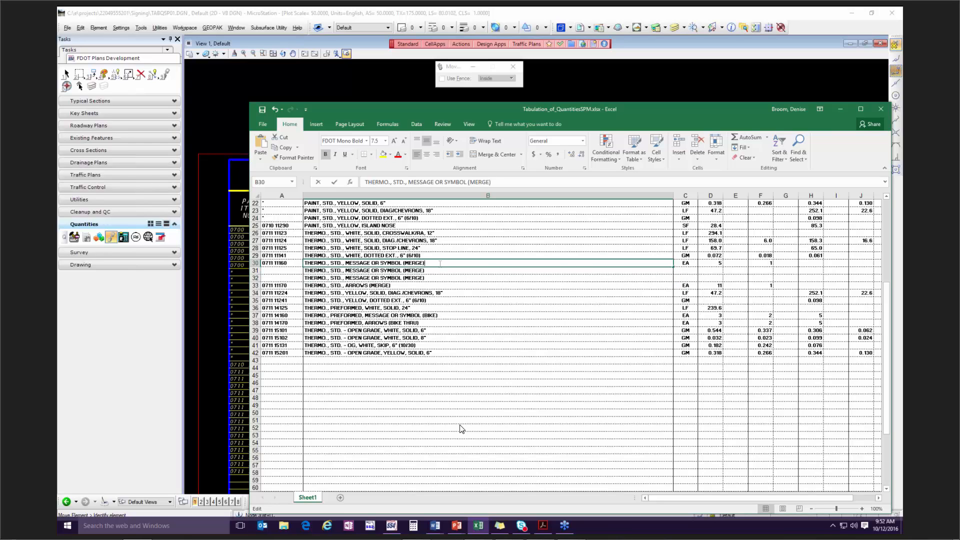
key("BackSpace")
key("BackSpace")
key("BackSpace")
key("BackSpace")
key("BackSpace")
key("BackSpace")
key("BackSpace")
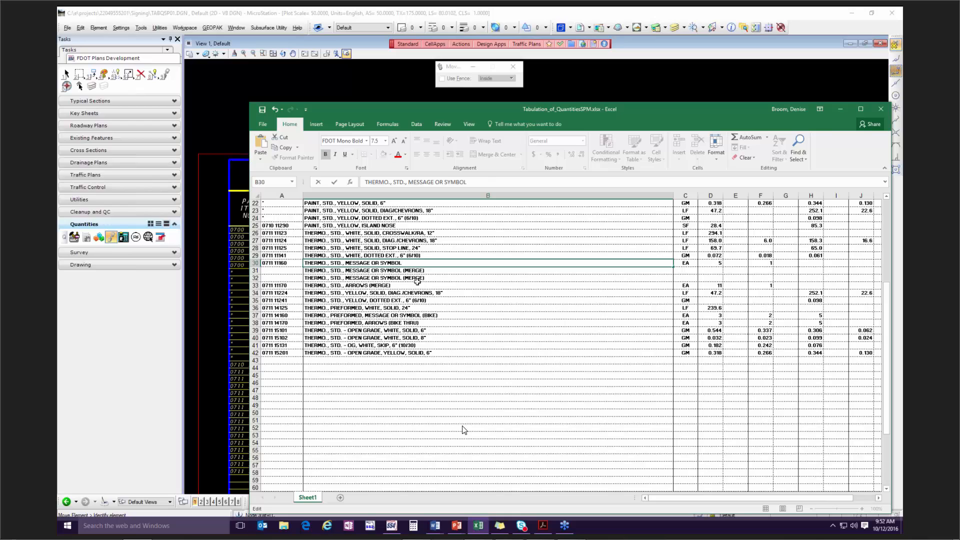
Step: Change the description in cell B32 to "THERMO., STD., MESSAGE OR SYMBOL (ONLY)"
left_click(419, 277)
double_click(420, 278)
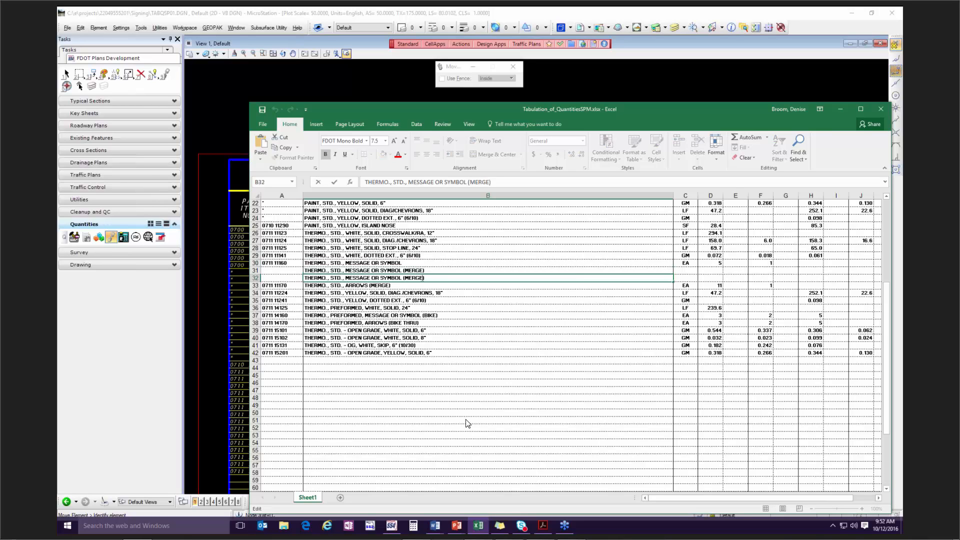
key("BackSpace")
key("BackSpace")
key("BackSpace")
key("BackSpace")
key("BackSpace")
type("ONLY")
Step: Fill the unit EA from cell C30 down through C32 for the merge and only message rows
left_click(689, 264)
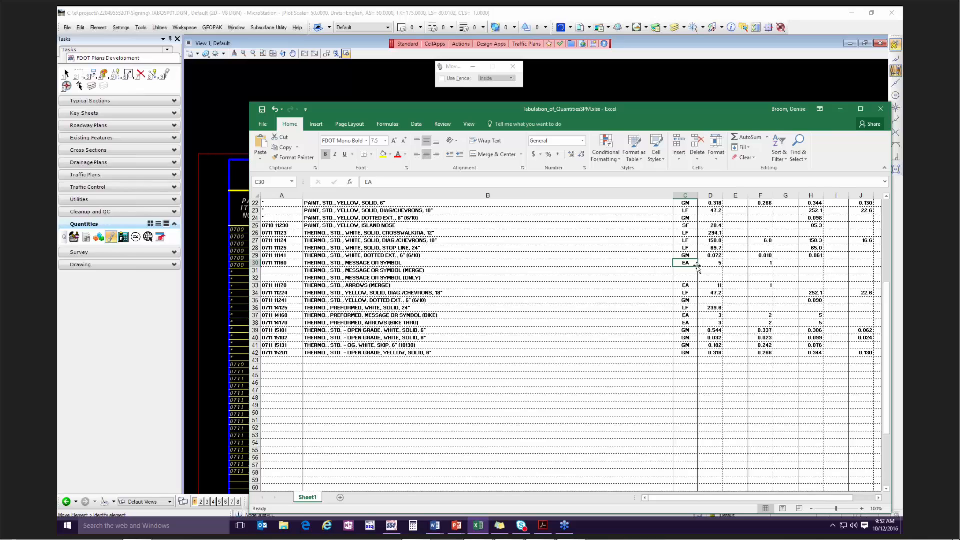
mouse_move(698, 266)
left_mouse_down()
mouse_move(699, 281)
mouse_move(698, 261)
left_mouse_up()
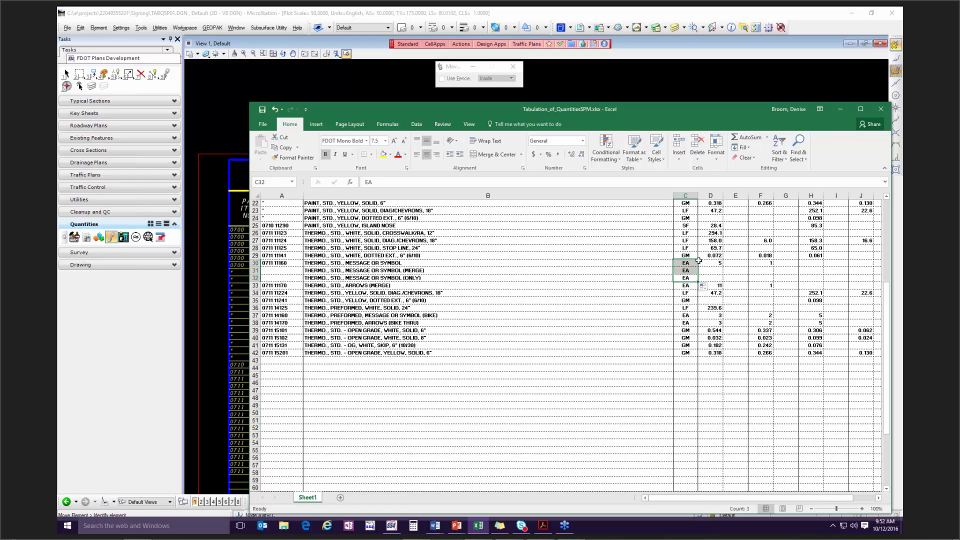
left_click(710, 278)
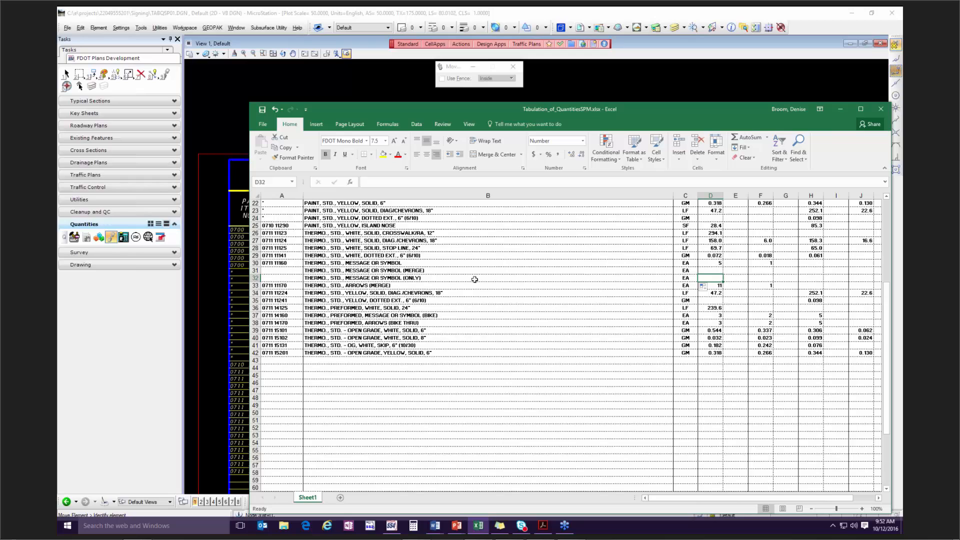
left_click(712, 263)
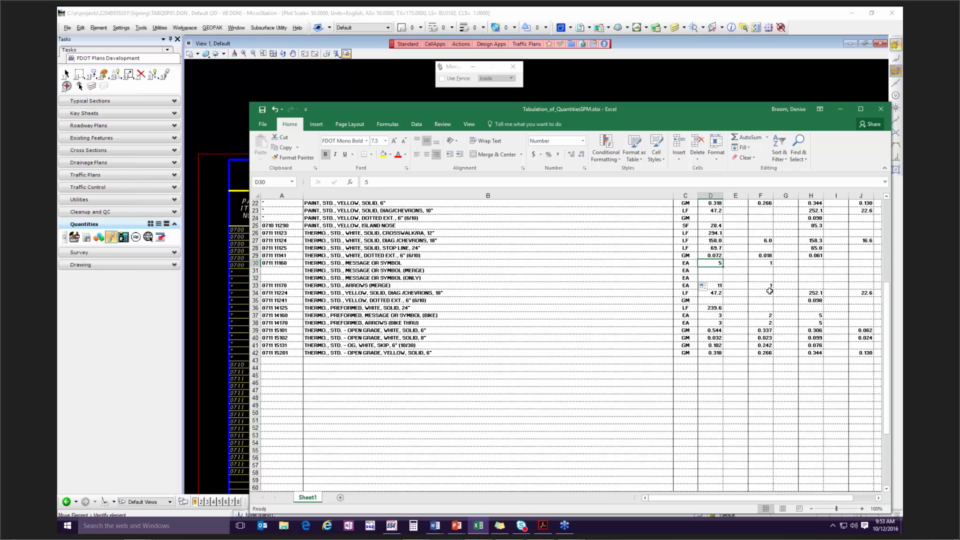
Step: Save and close the quantities workbook, and update its linked table in the drawing
left_click(262, 110)
left_click(877, 110)
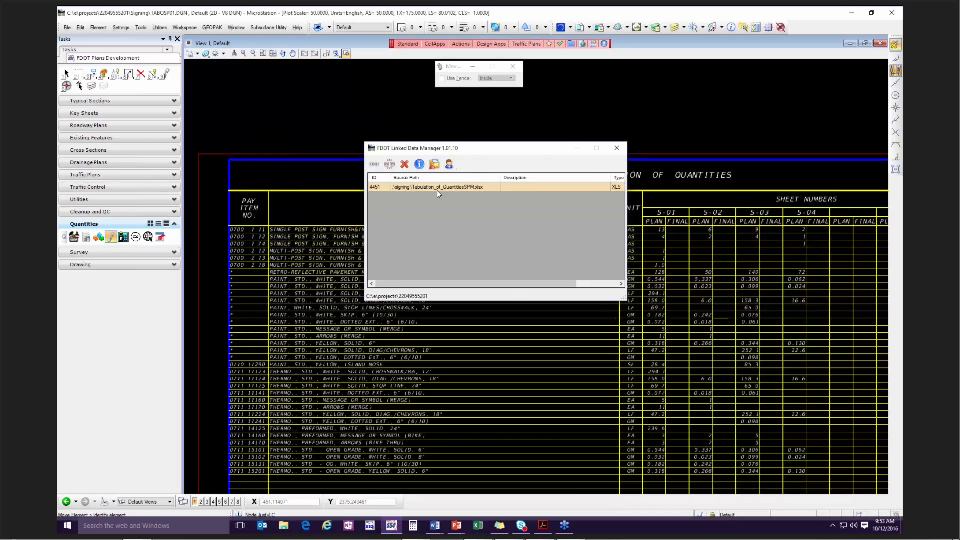
right_click(438, 188)
left_click(424, 185)
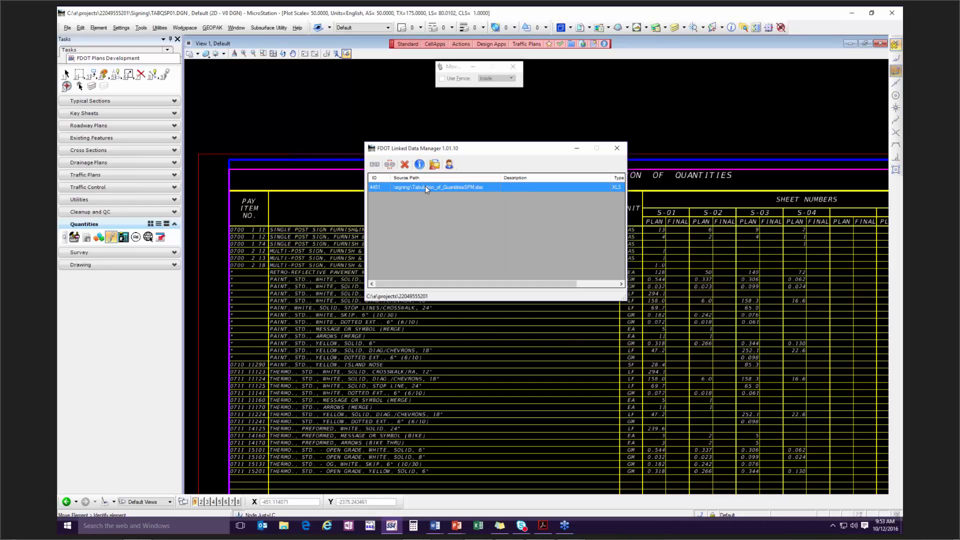
right_click(425, 185)
left_click(451, 200)
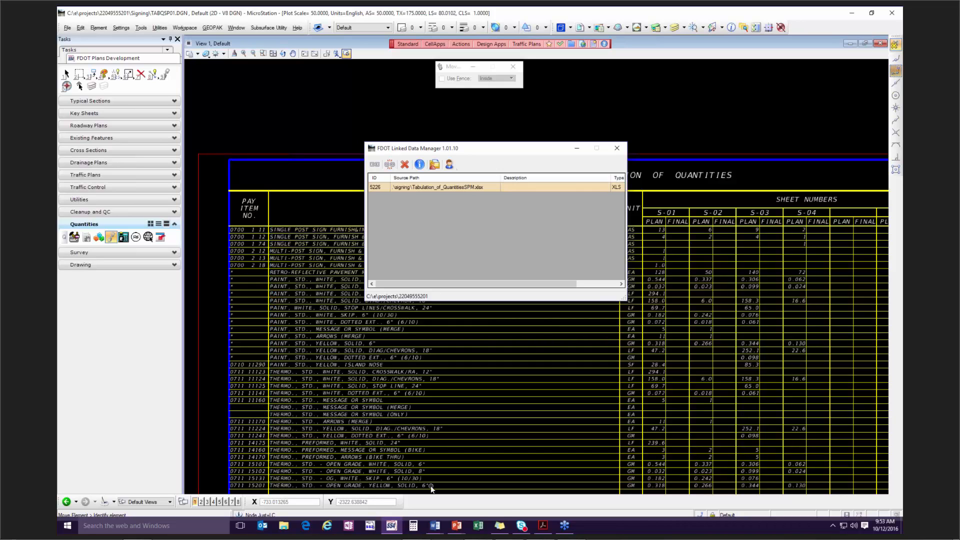
Step: Open the linked source workbook again and examine the quantity cells of the merge and only message rows 31 and 32
left_click(467, 187)
right_click(467, 186)
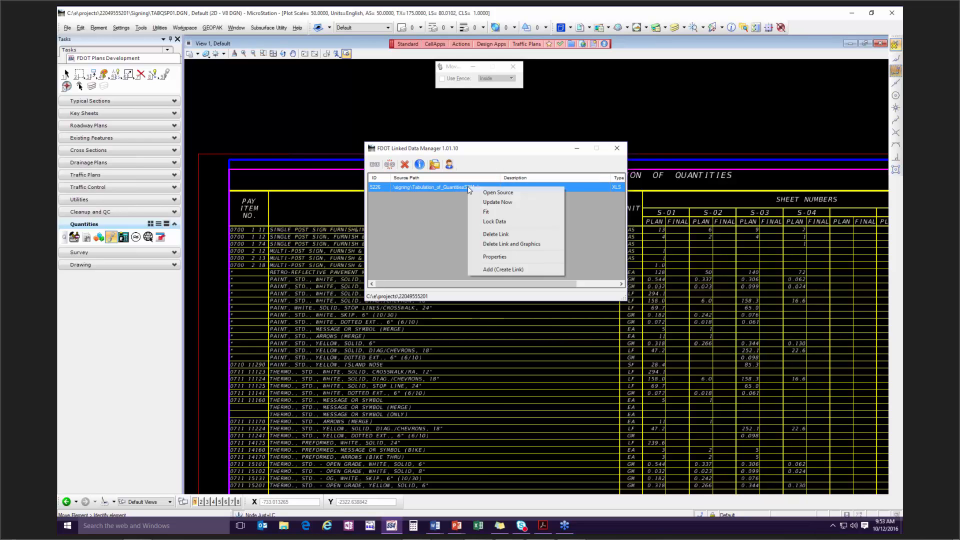
left_click(515, 193)
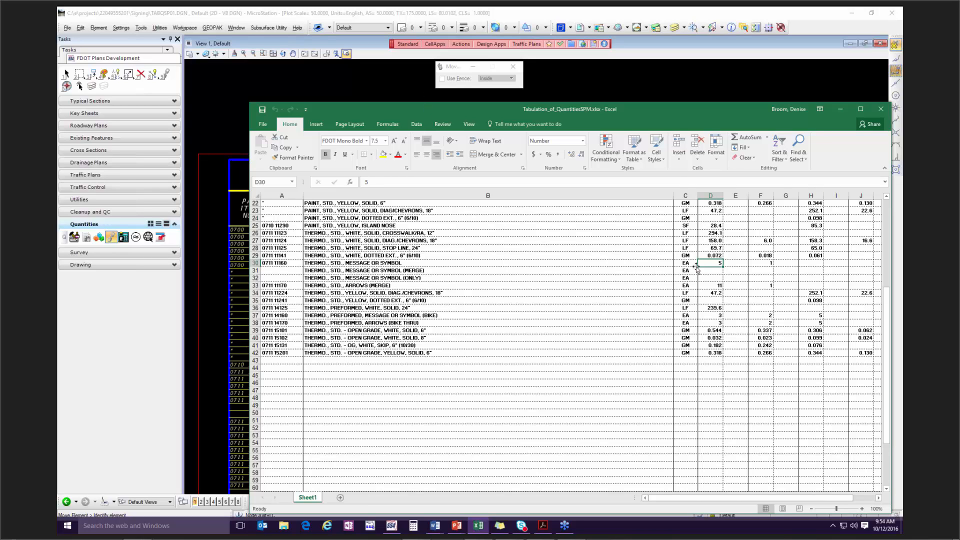
left_click(710, 270)
left_click(766, 272)
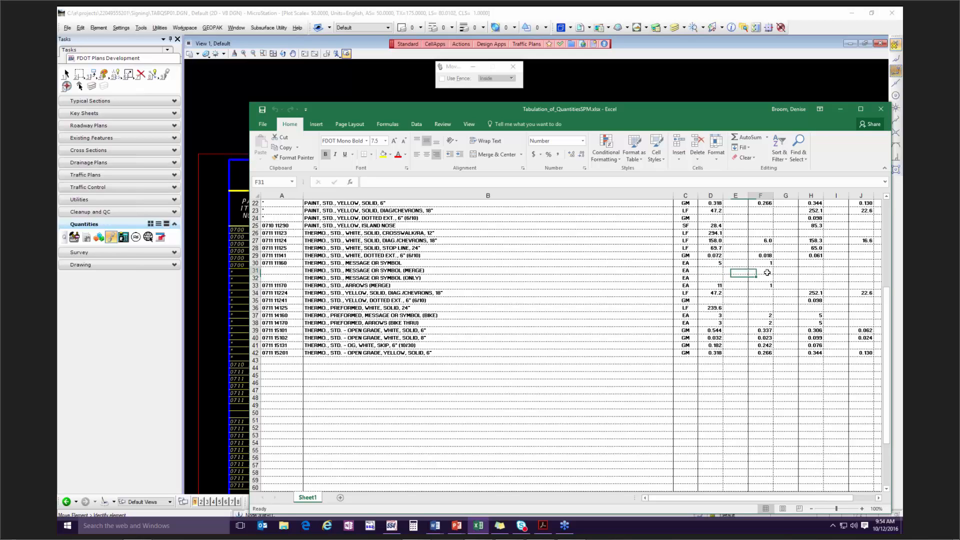
left_click(768, 279)
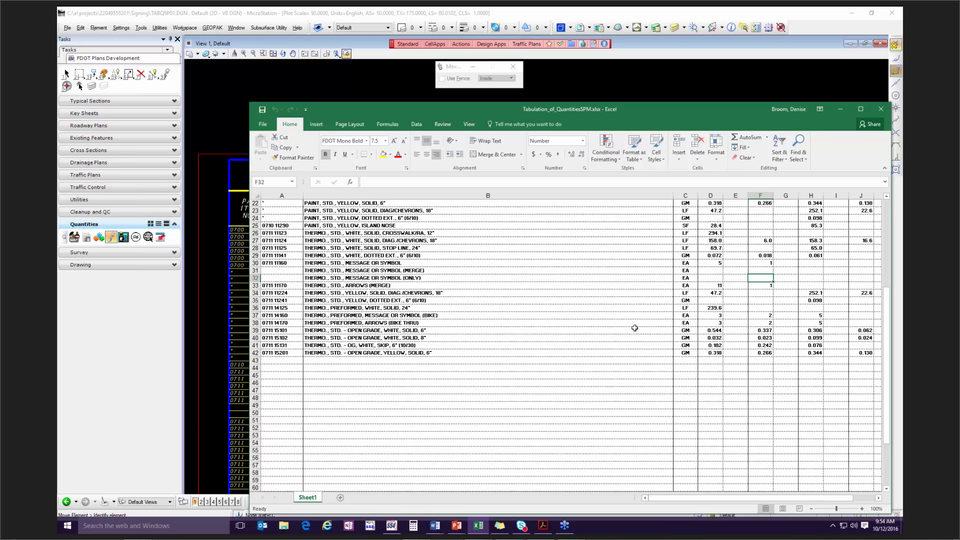
left_click(713, 271)
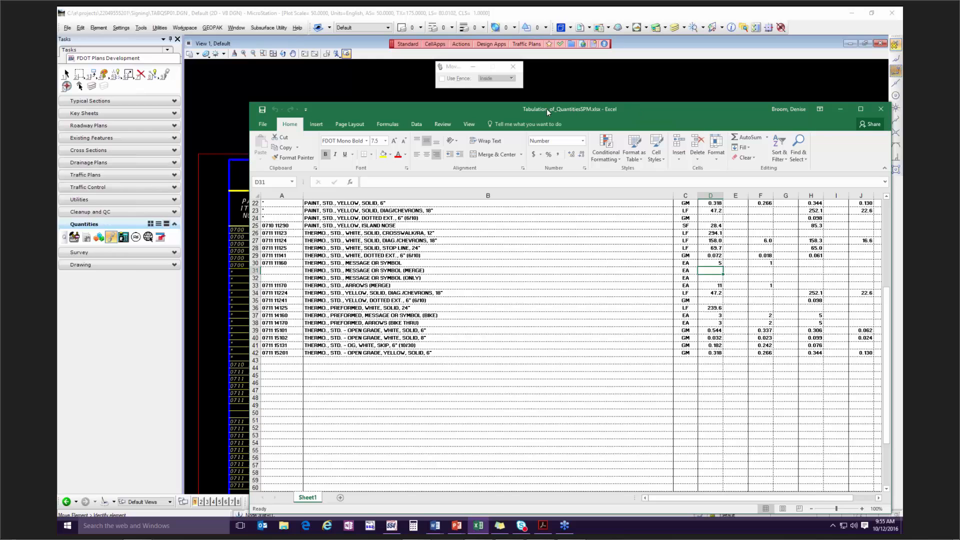
Step: Close the quantities workbook and dismiss the Linked Data Manager error message to return to the drawing
left_click_drag(547, 109, 455, 109)
left_click(794, 108)
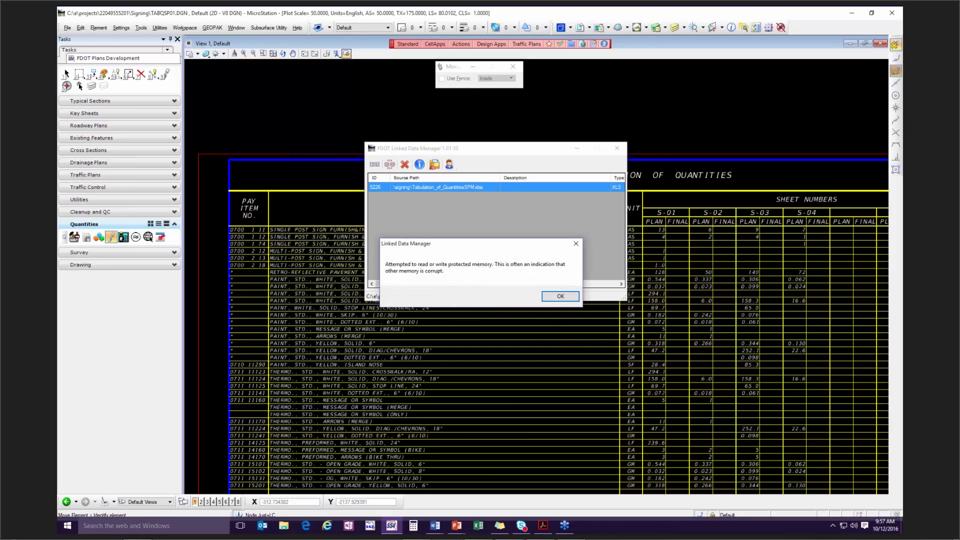
left_click(561, 297)
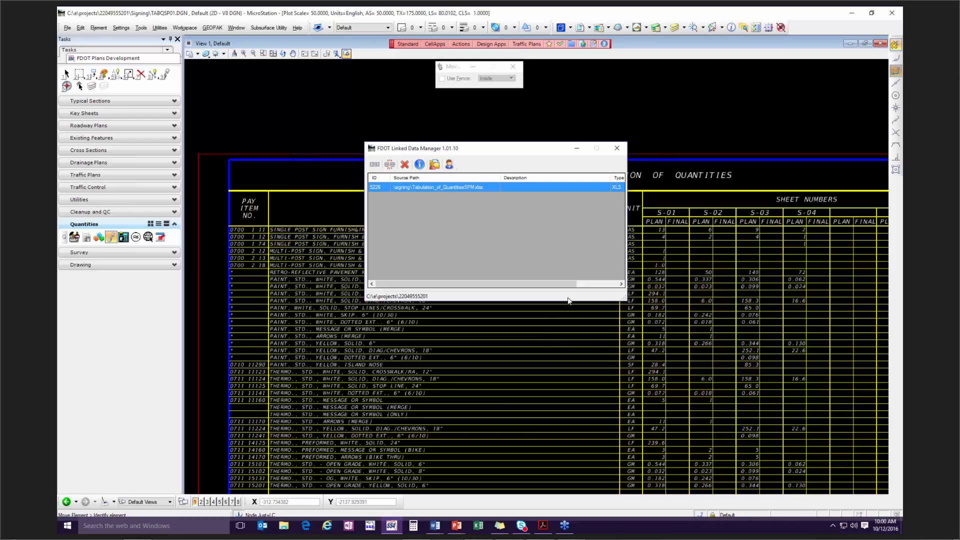
key("alt+Tab")
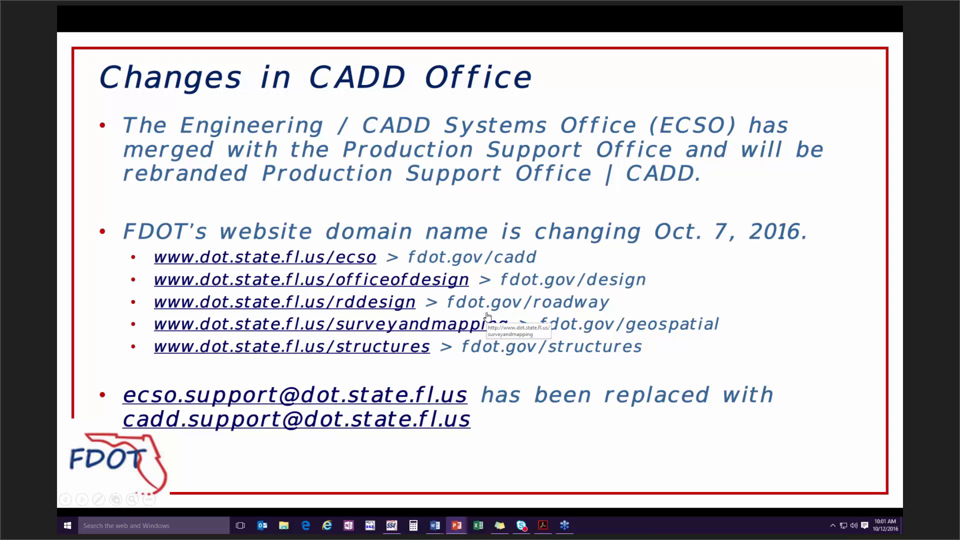
key("Right")
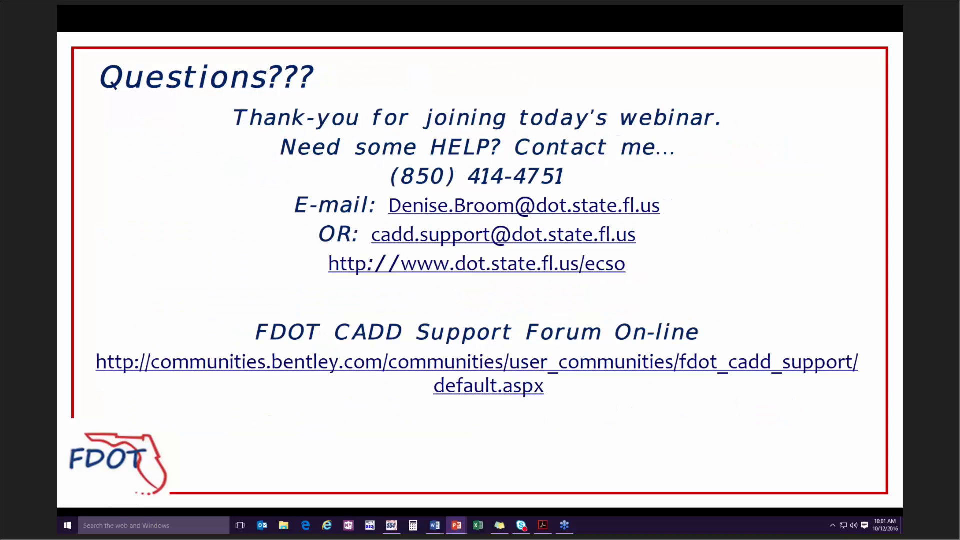